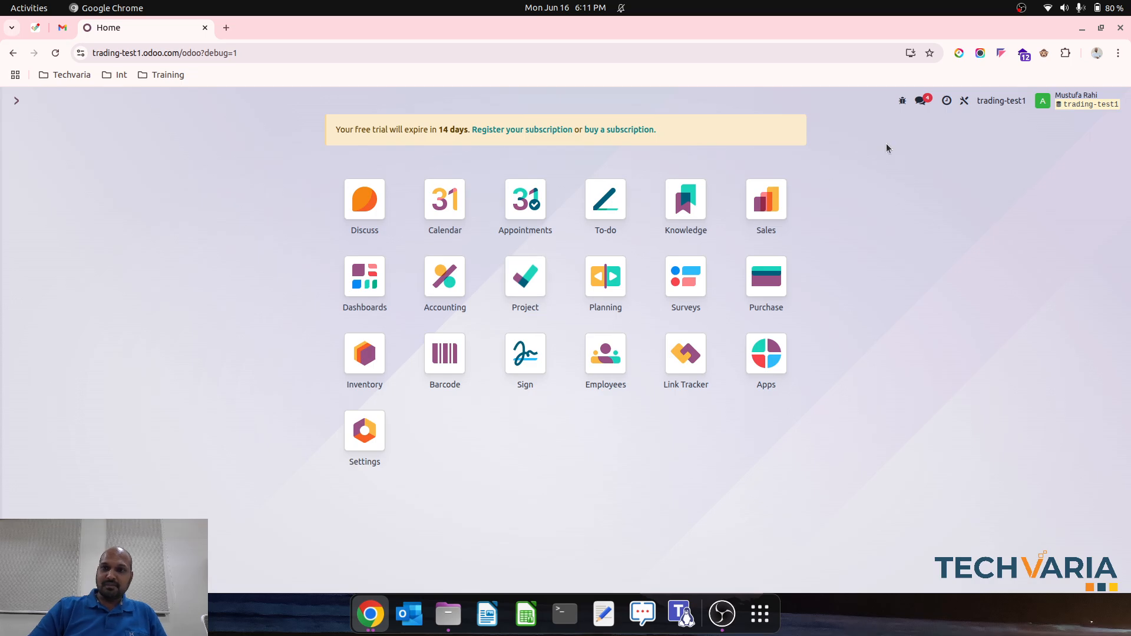
Open the Accounting app's configuration settings.
left_click(461, 292)
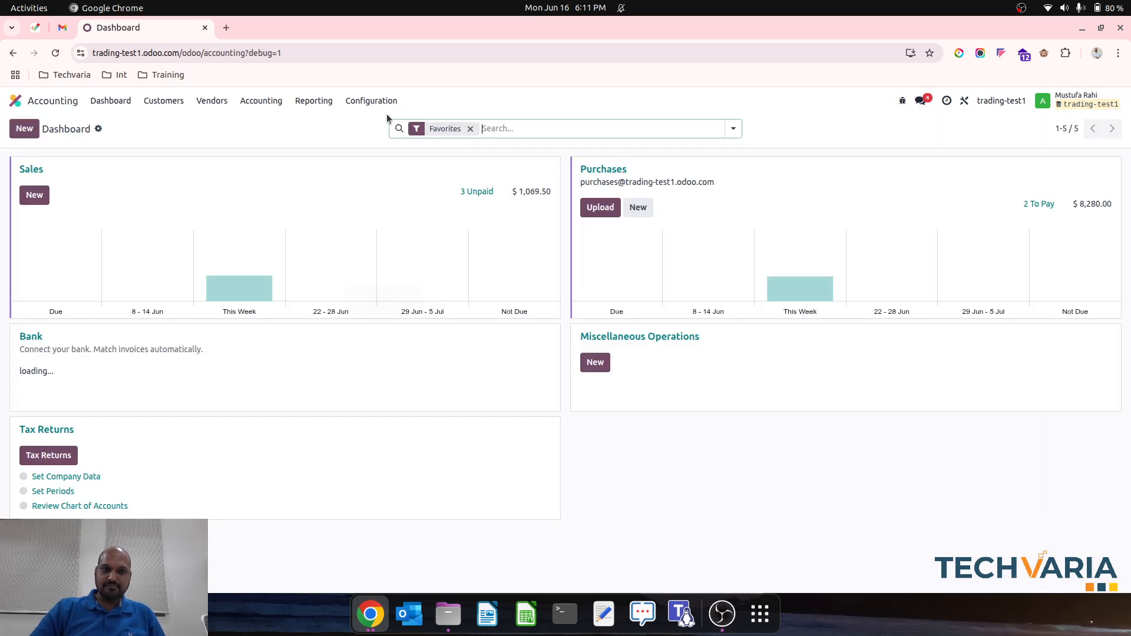
left_click(372, 102)
left_click(391, 161)
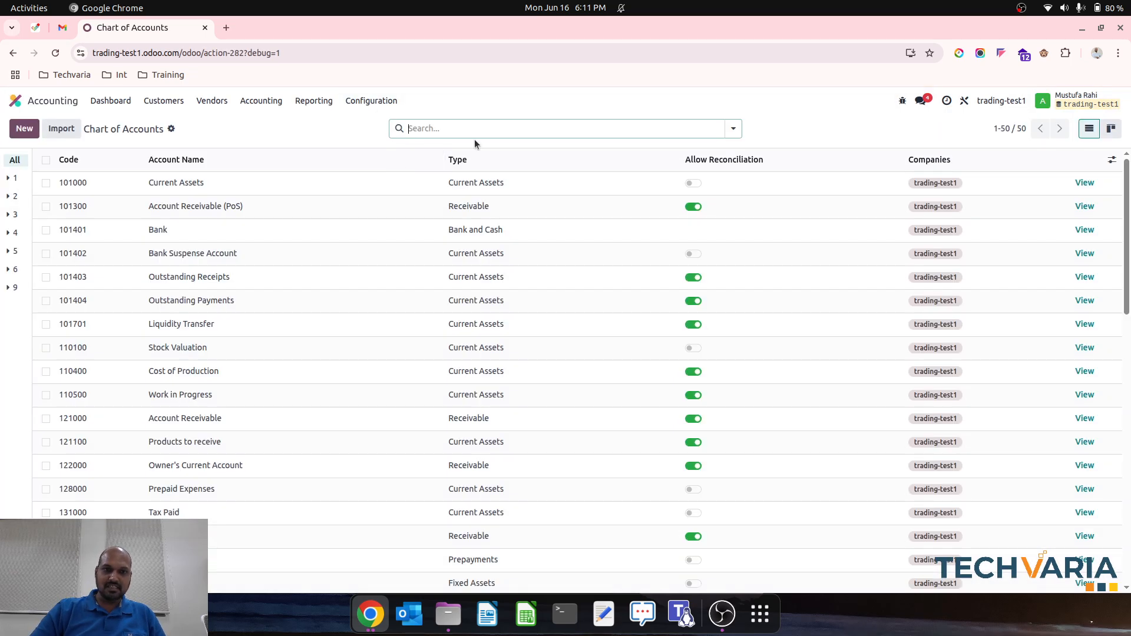
left_click(377, 102)
left_click(377, 124)
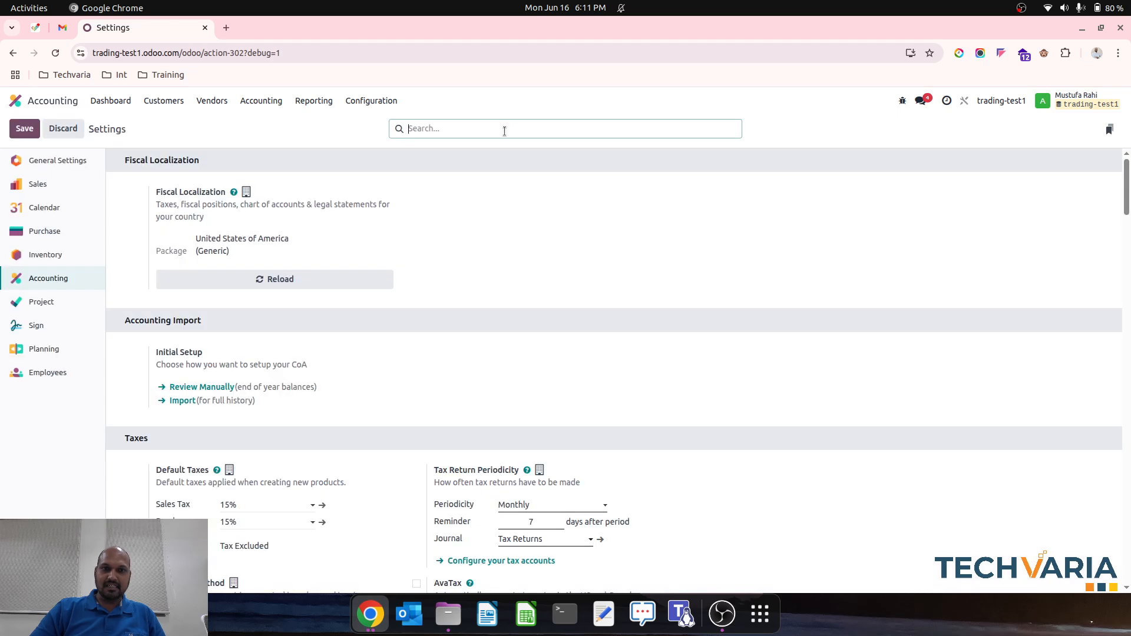
Search the settings for "stock" and examine the default Stock Valuation accounts and the Automatic Accounting option.
type("s")
key("BackSpace")
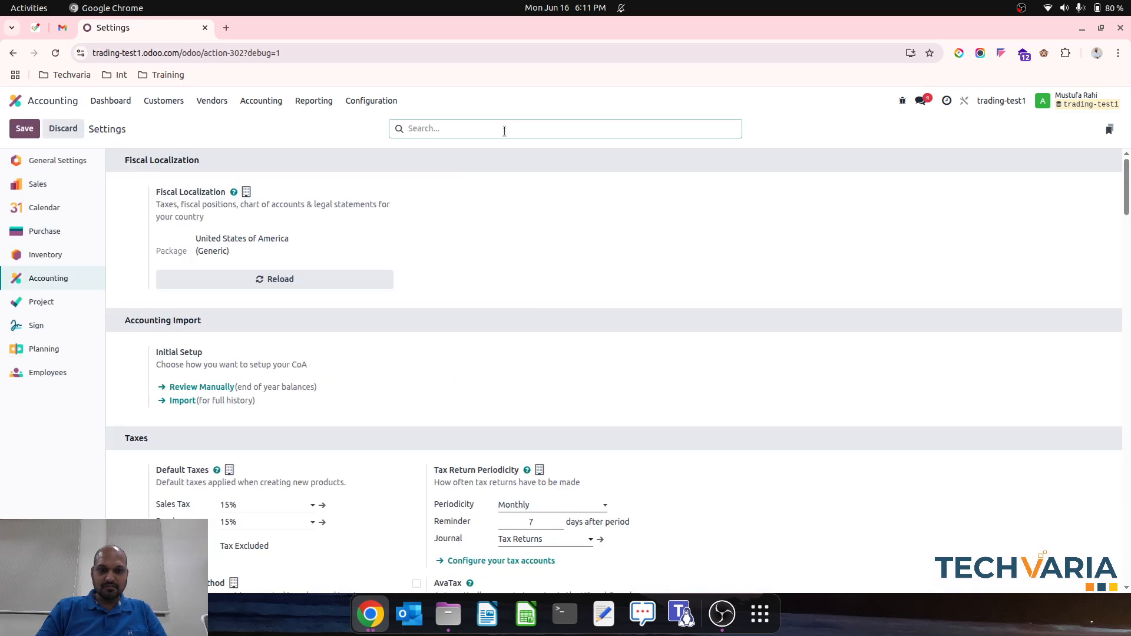
type("stock")
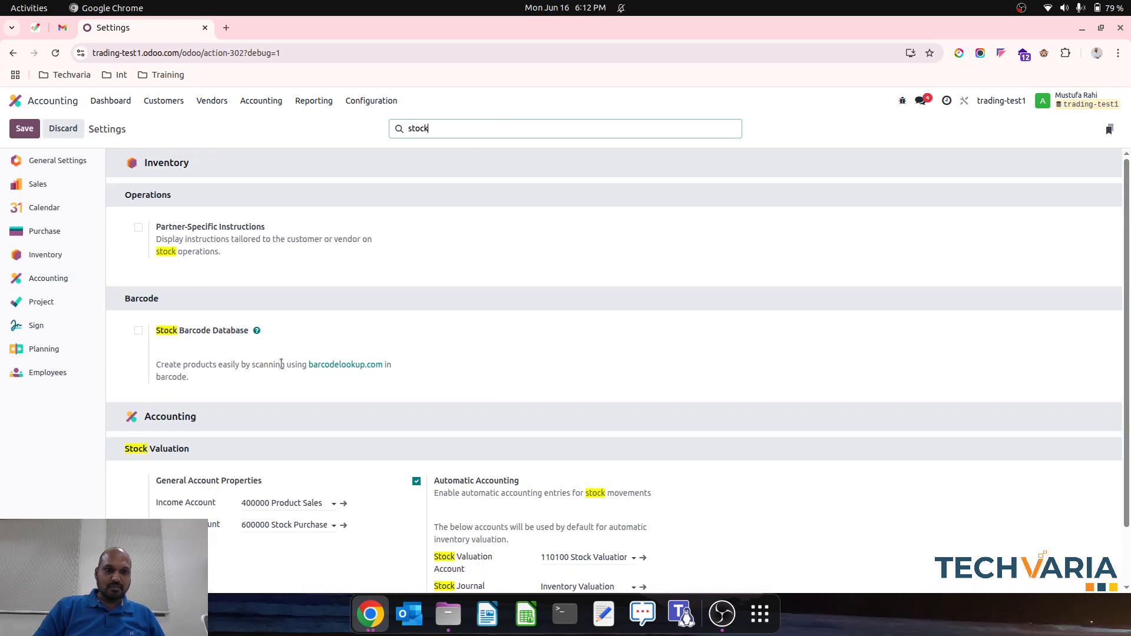
scroll(281, 368, "down", 1)
left_click_drag(434, 448, 529, 482)
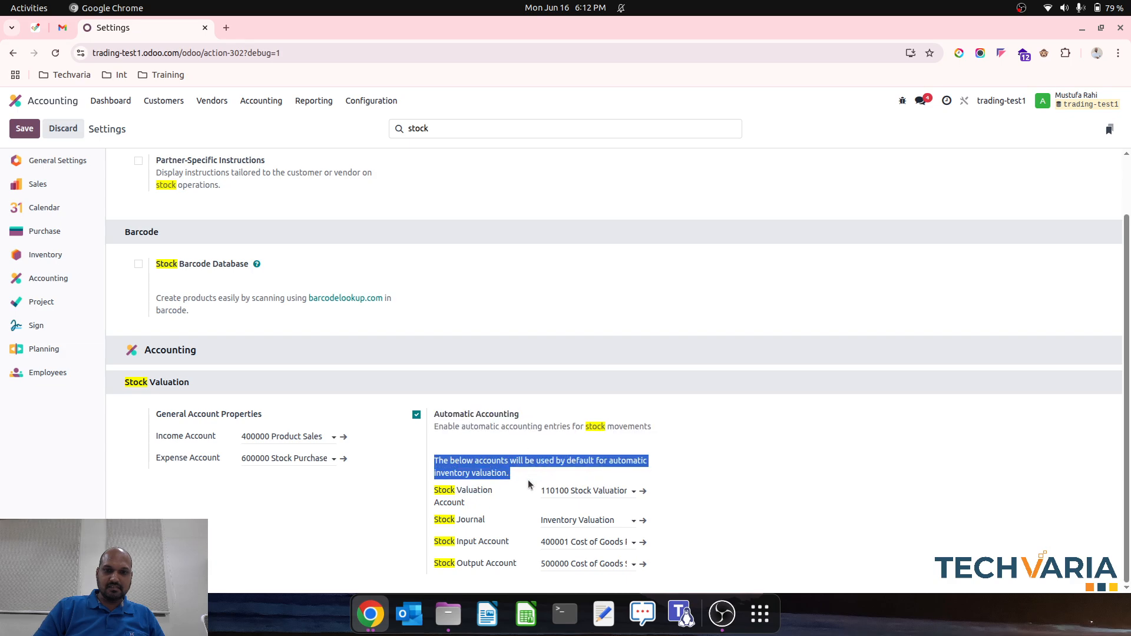
left_click(631, 389)
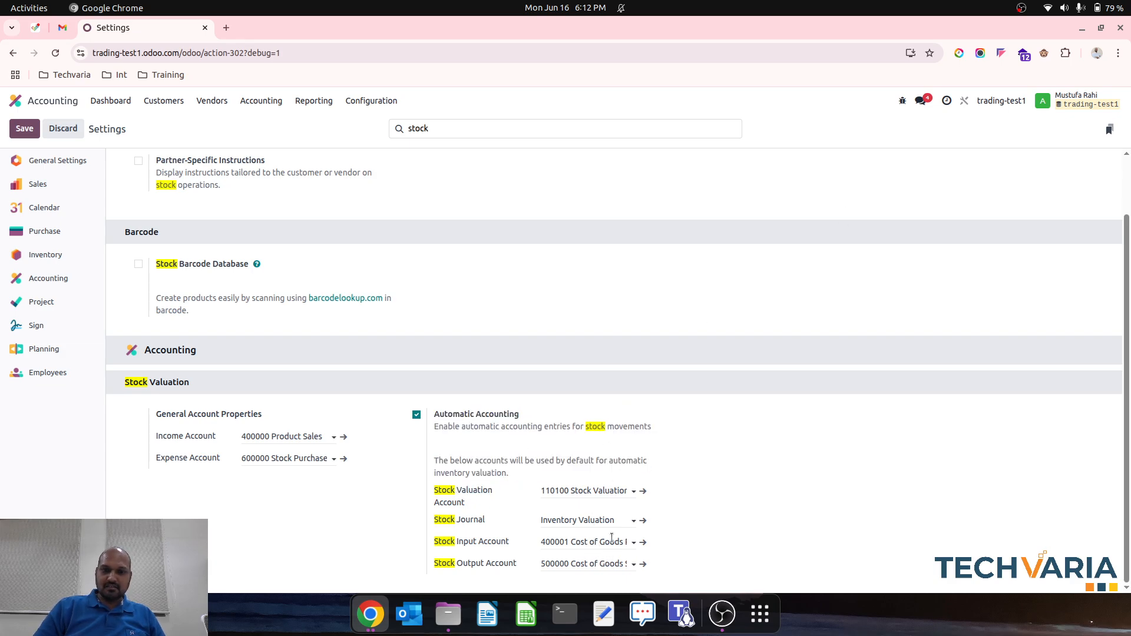
Switch the active company to Trading-Com2 and search its settings for "stock" to examine the Stock Valuation section.
left_click(997, 102)
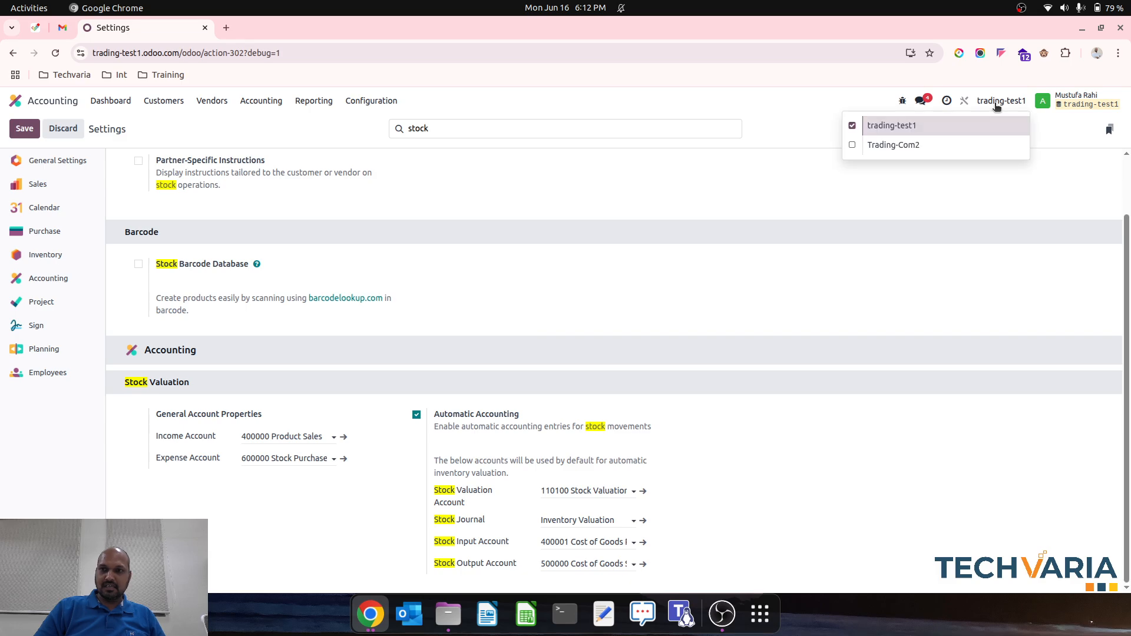
left_click(964, 145)
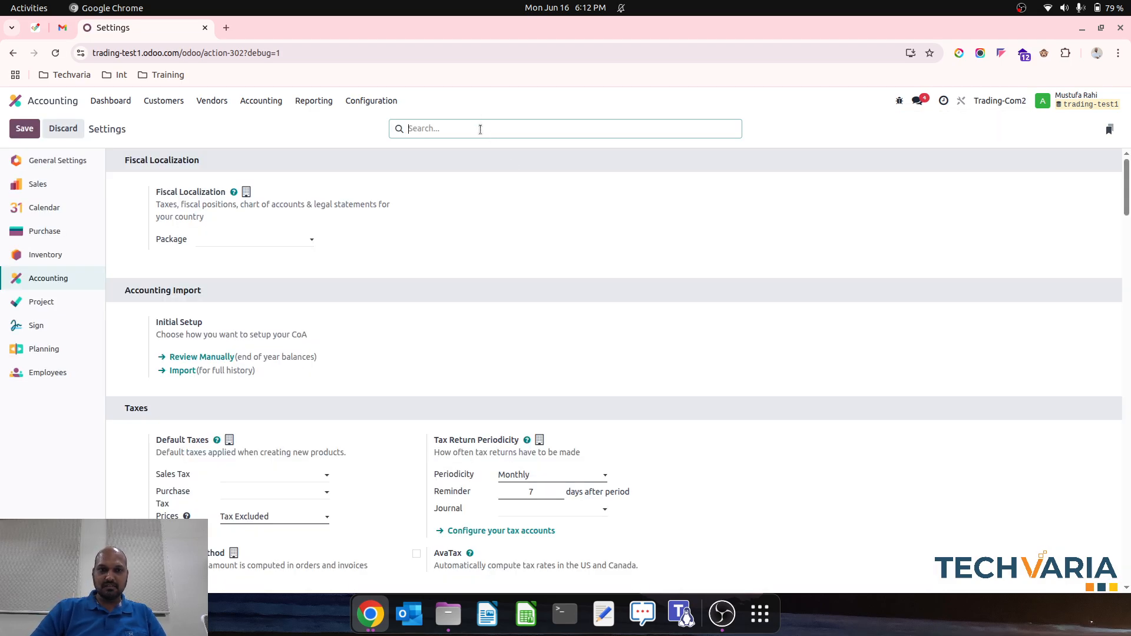
type("stock")
scroll(504, 366, "down", 2)
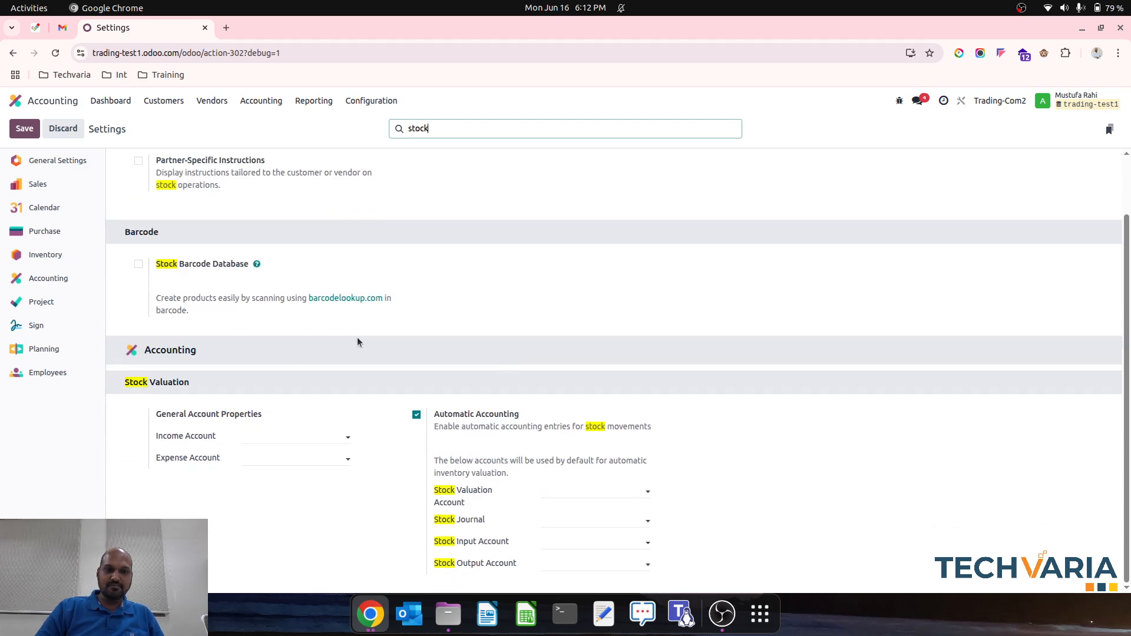
left_click(295, 436)
type("sal")
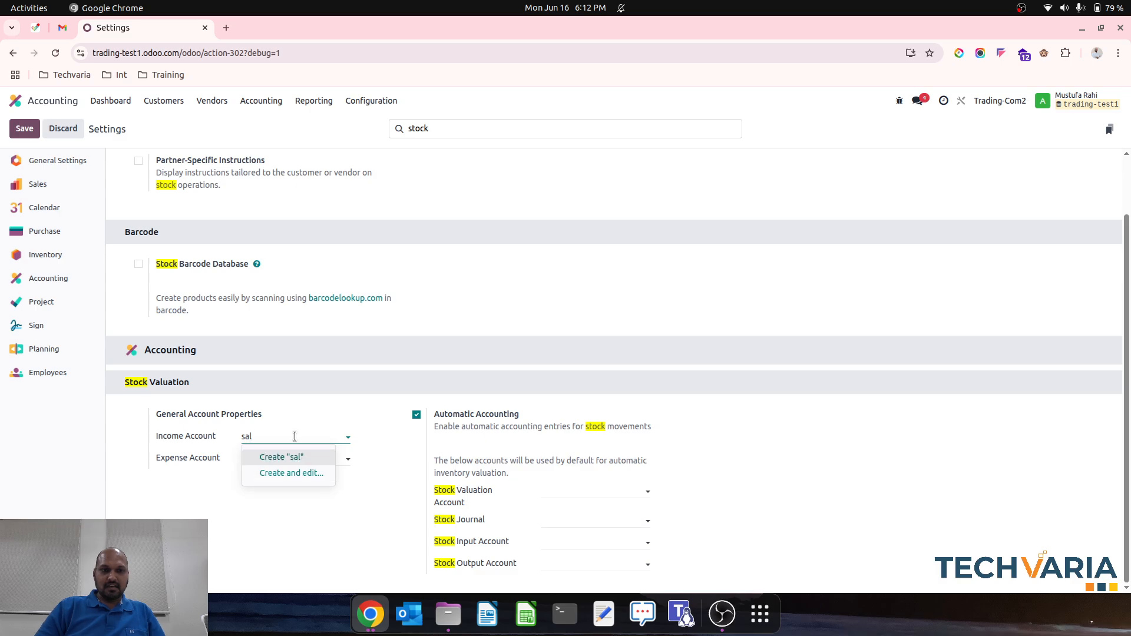
left_click(55, 53)
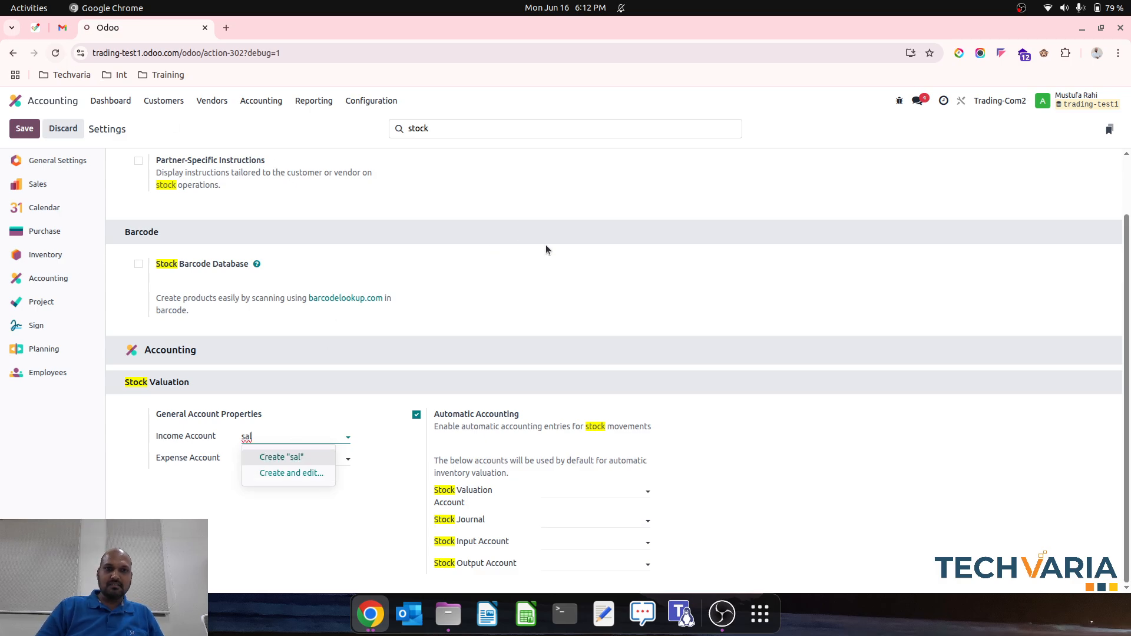
Set the Fiscal Localization package of Trading-Com2 to United States of America (Generic) and save the settings.
left_click(394, 107)
left_click(391, 120)
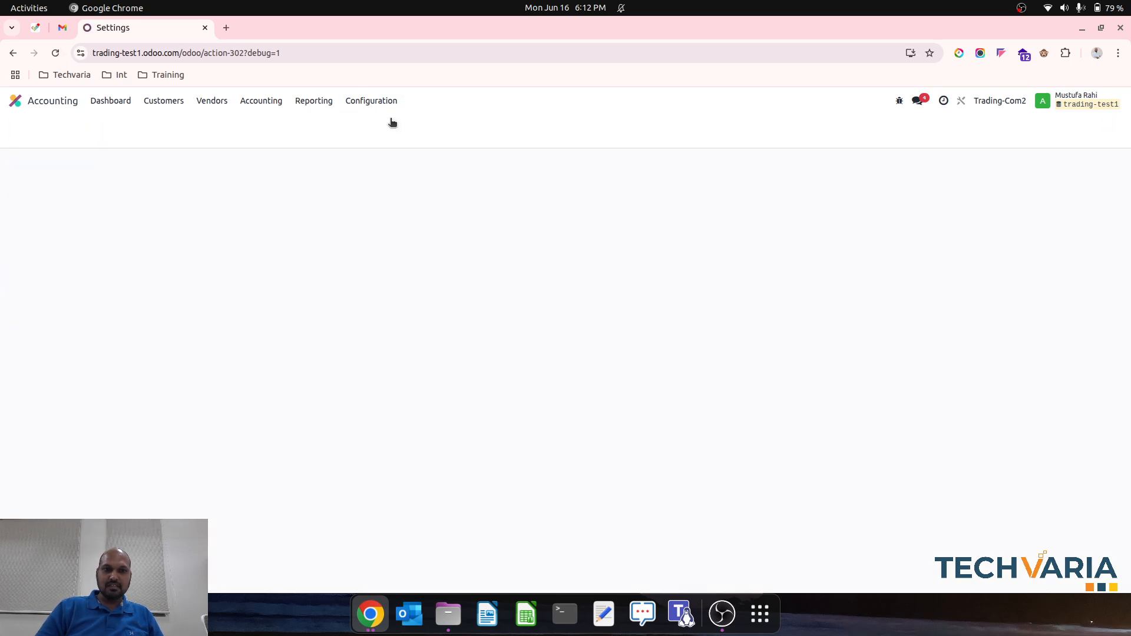
left_click(278, 238)
left_click(277, 253)
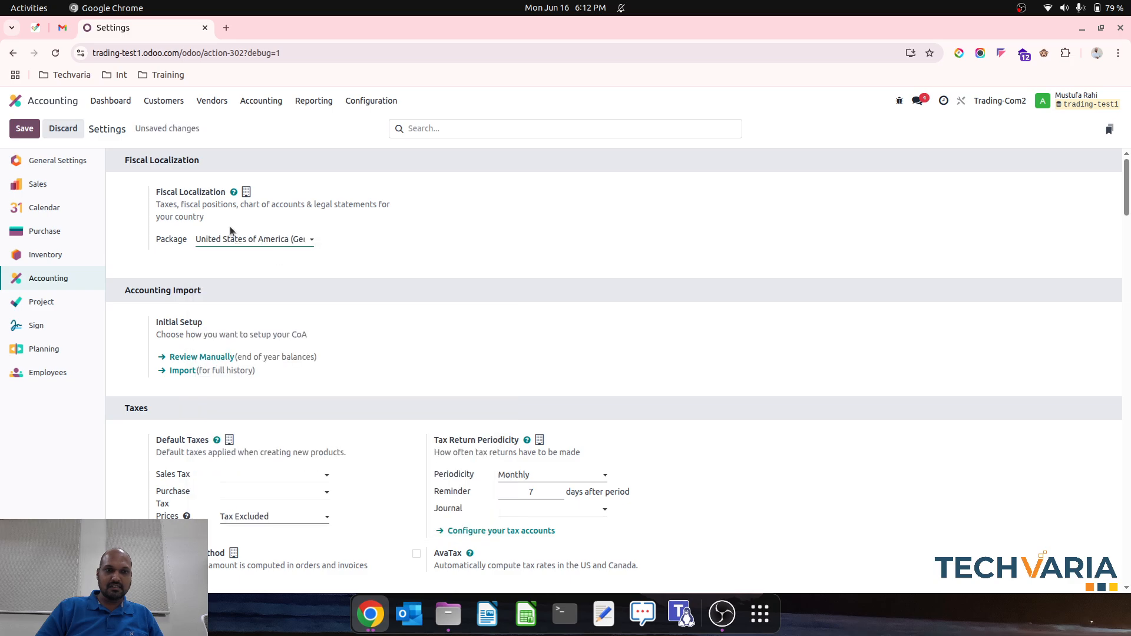
left_click(24, 129)
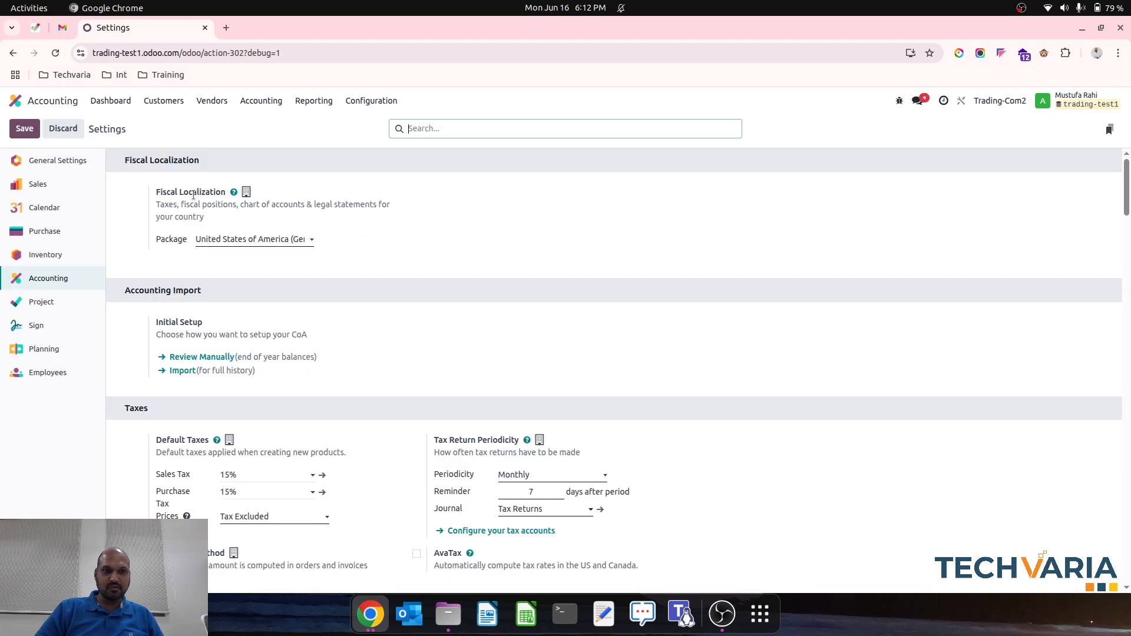
Search the Trading-Com2 settings for "stock" and review the default accounts under Stock Valuation.
scroll(398, 320, "down", 8)
scroll(397, 321, "up", 8)
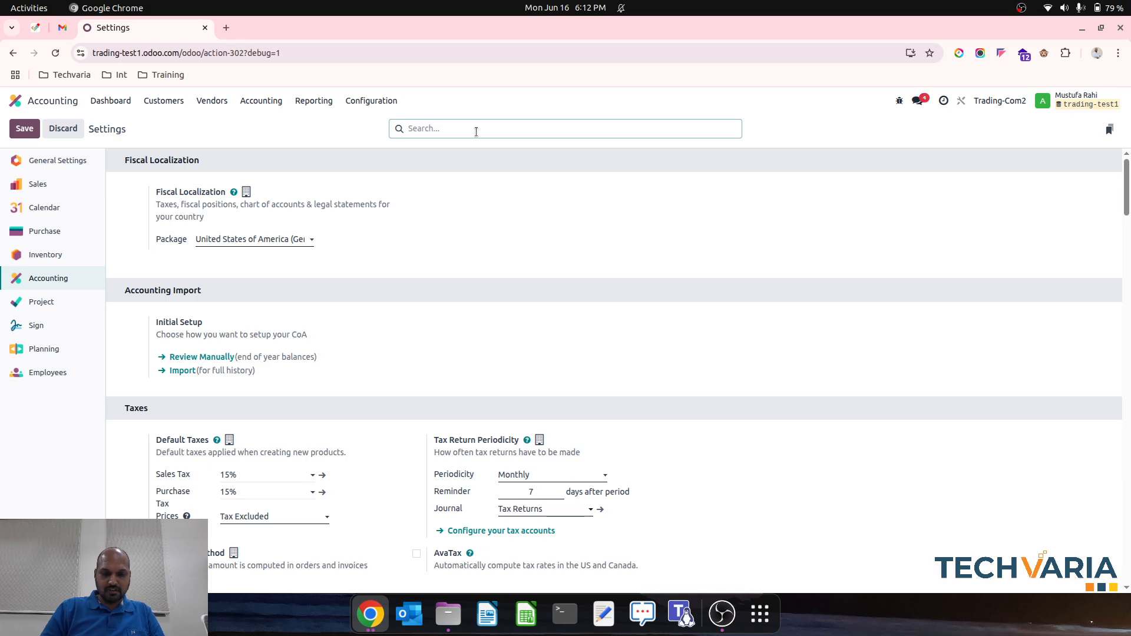
type("stock")
scroll(378, 469, "down", 2)
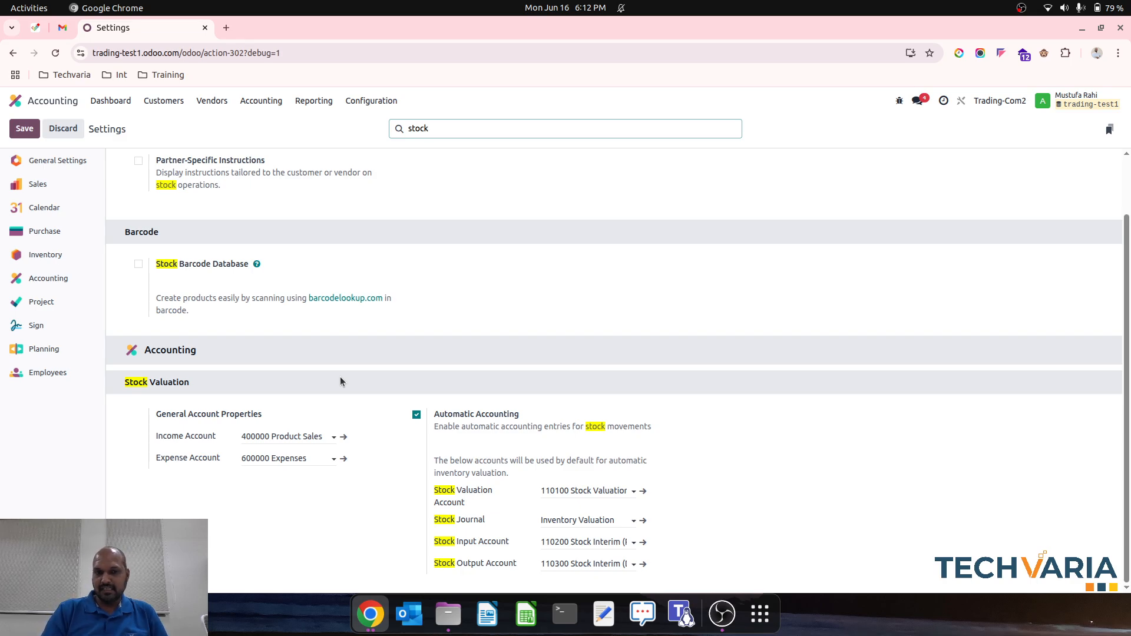
Find the Anglo-Saxon Accounting option by searching for "anglo", disable it and save the settings.
triple_click(486, 123)
key("BackSpace")
type("anglo")
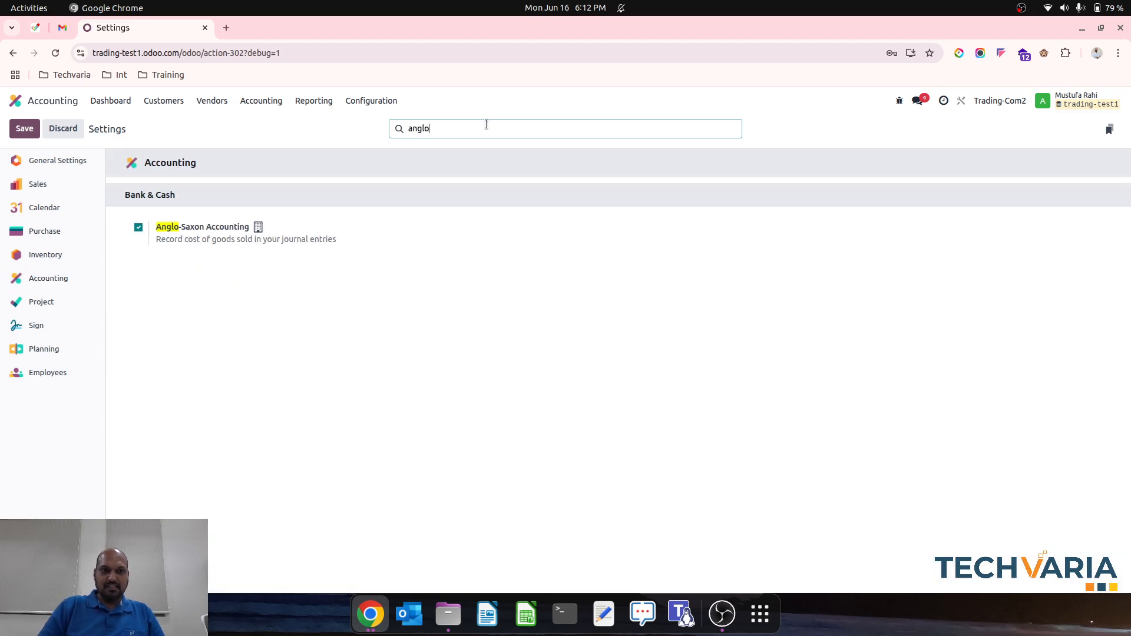
left_click(164, 227)
left_click(24, 128)
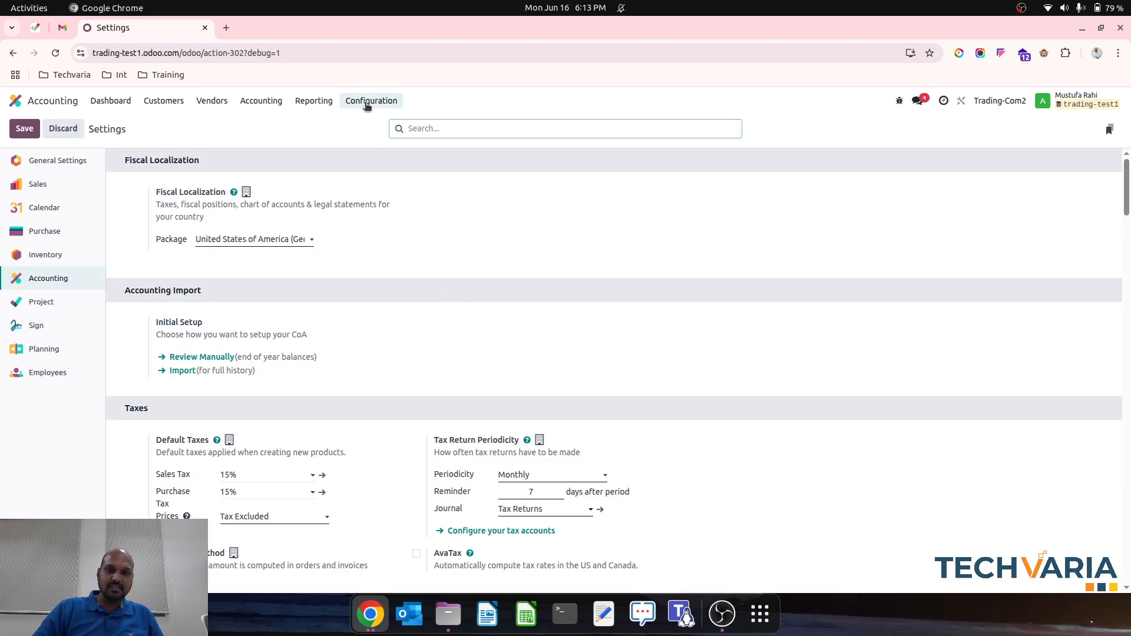
Open the Chart of Accounts, group it by Account Type and review the Current Assets accounts.
left_click(366, 103)
left_click(414, 156)
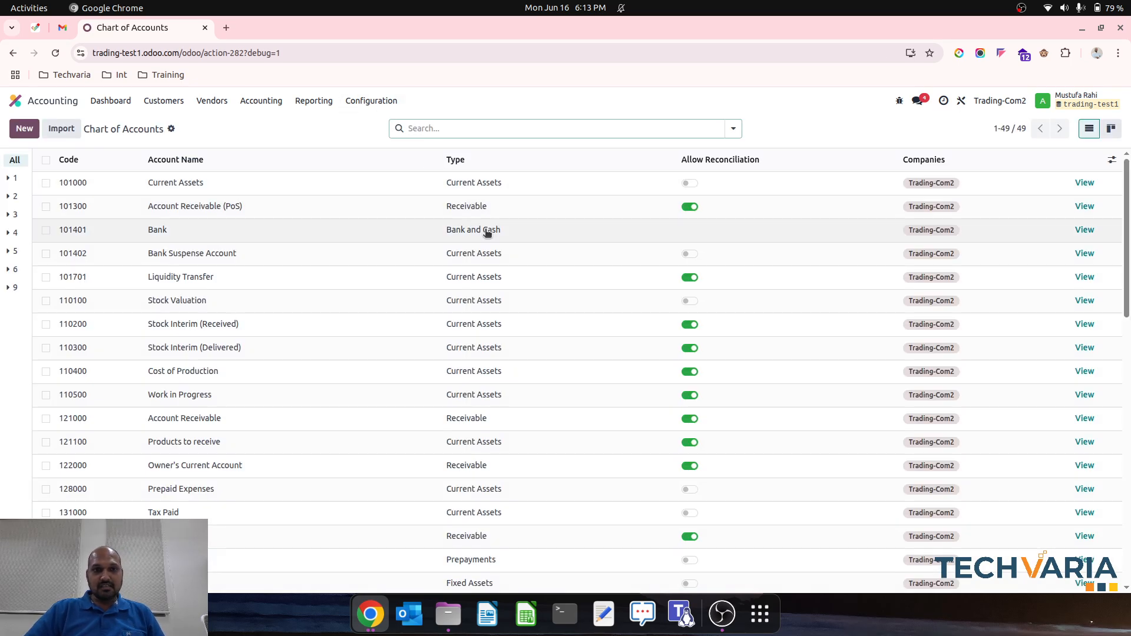
left_click(733, 129)
left_click(544, 180)
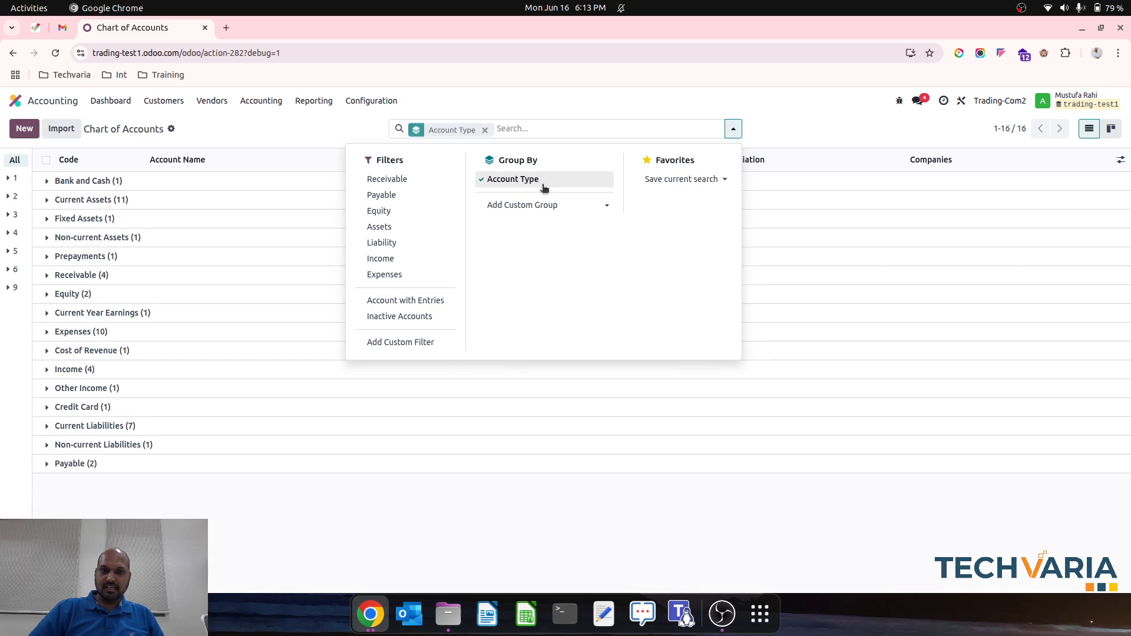
left_click(243, 132)
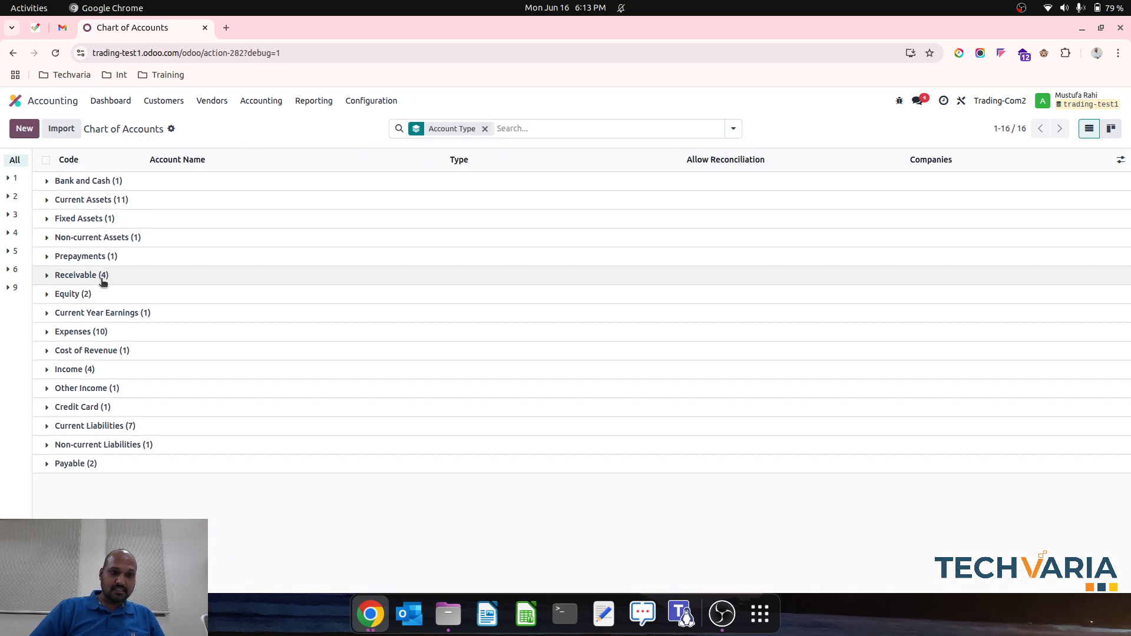
left_click(99, 200)
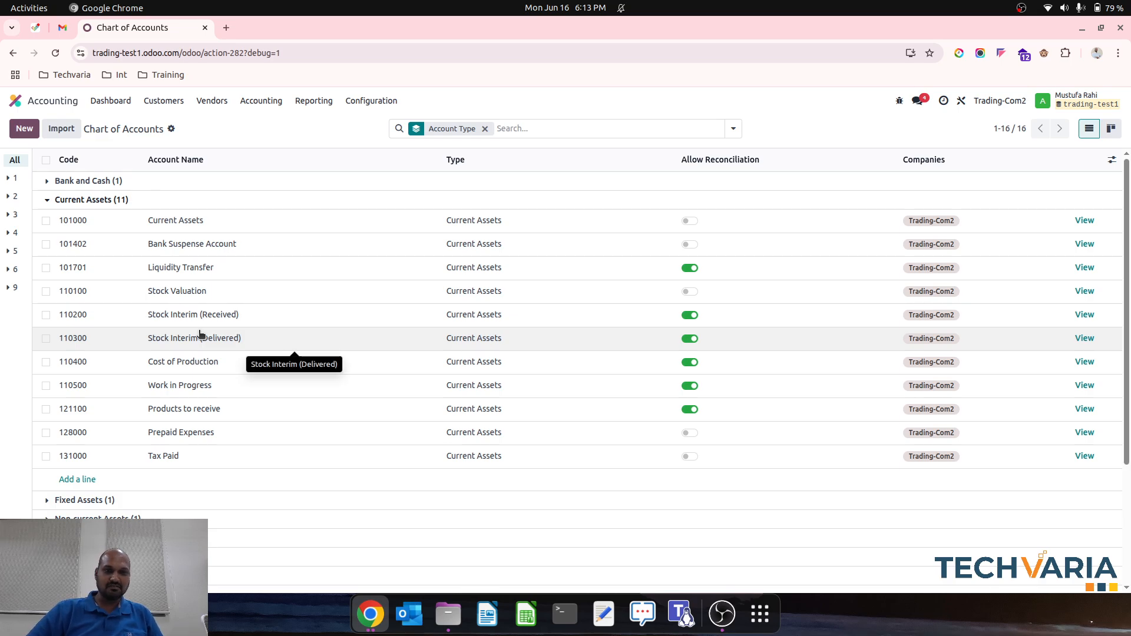
left_click(108, 200)
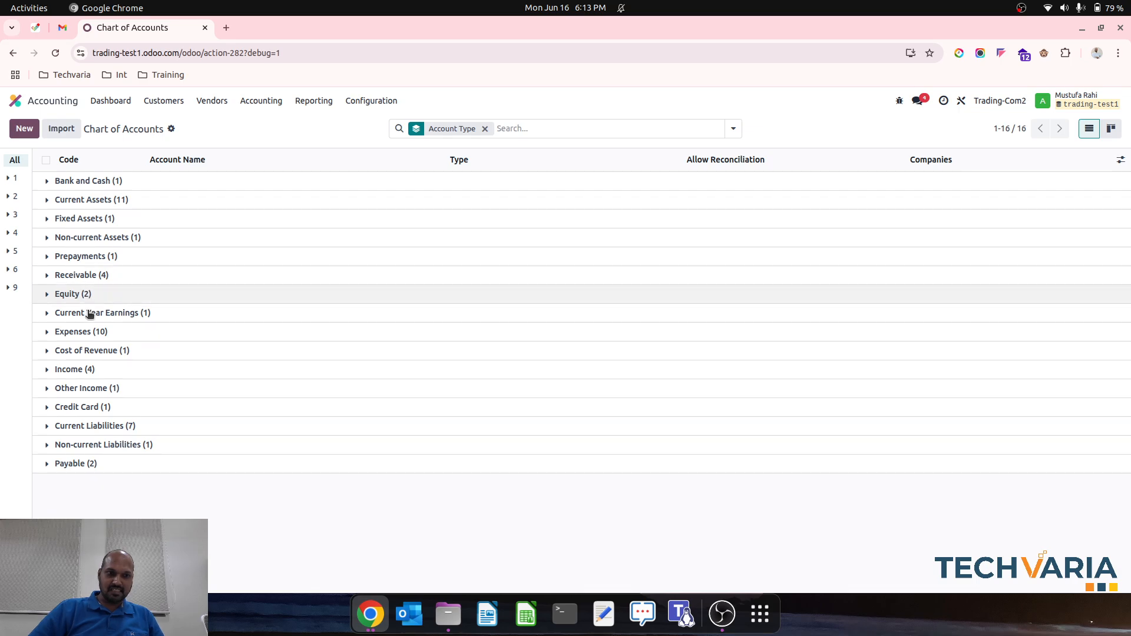
Add an account with code 400001 named "Stock Purchase Account" to the Income group and save it.
left_click(109, 370)
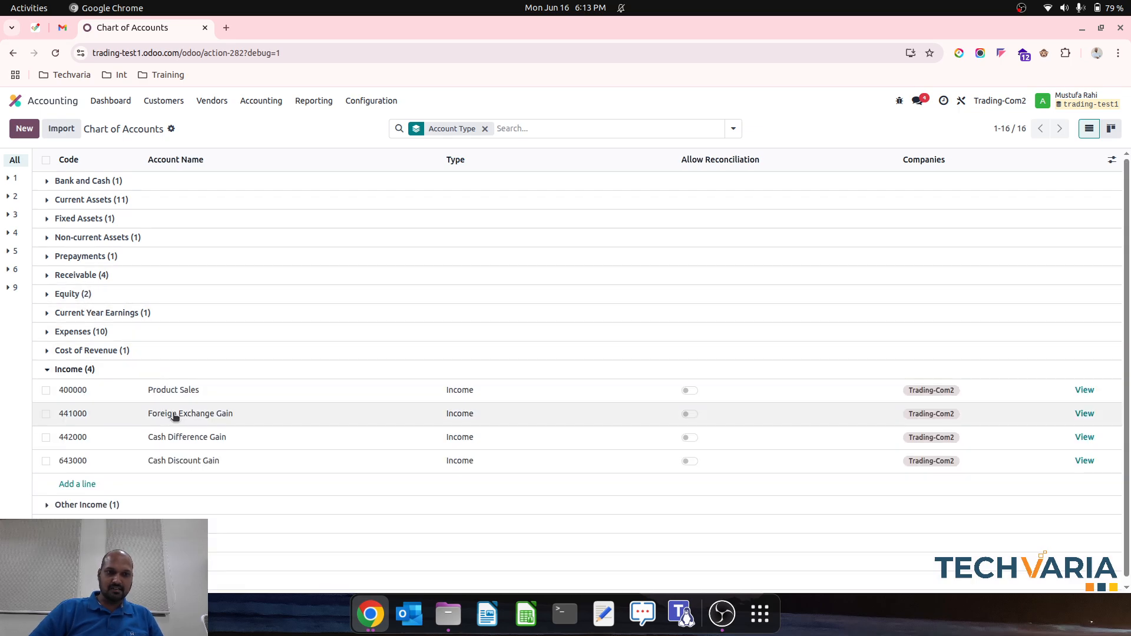
left_click(88, 390)
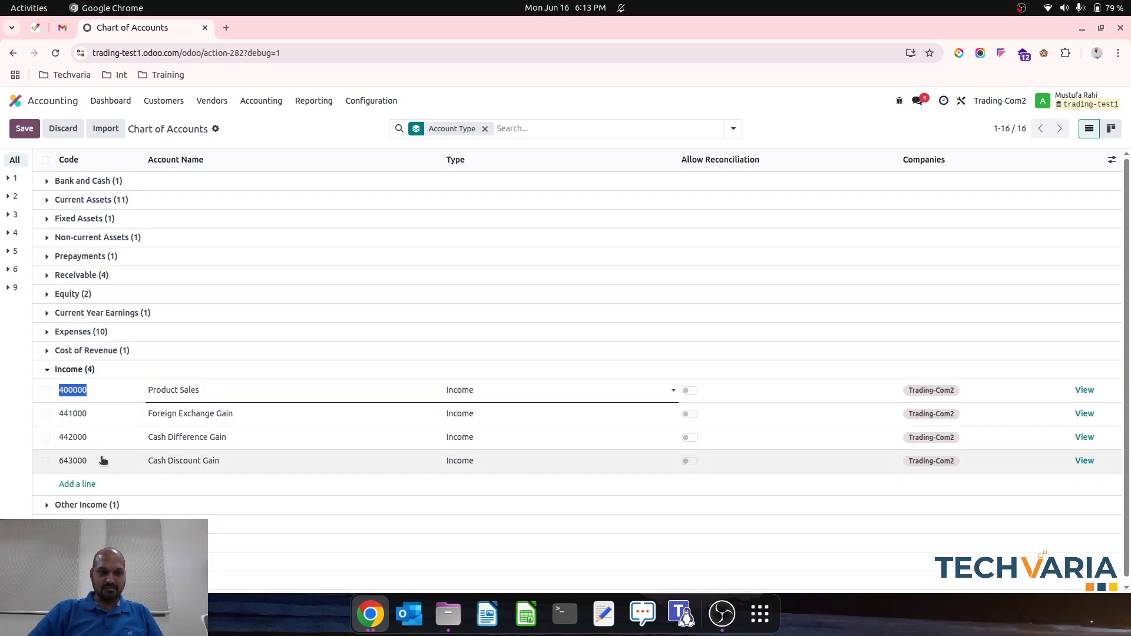
left_click(89, 484)
type("400001")
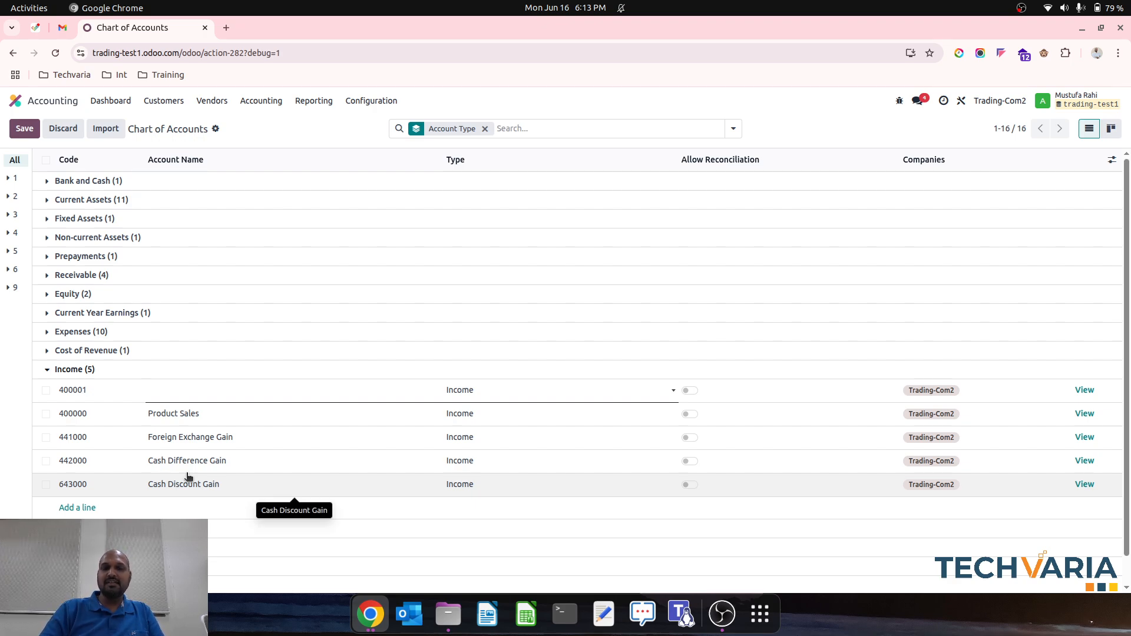
type("Stock")
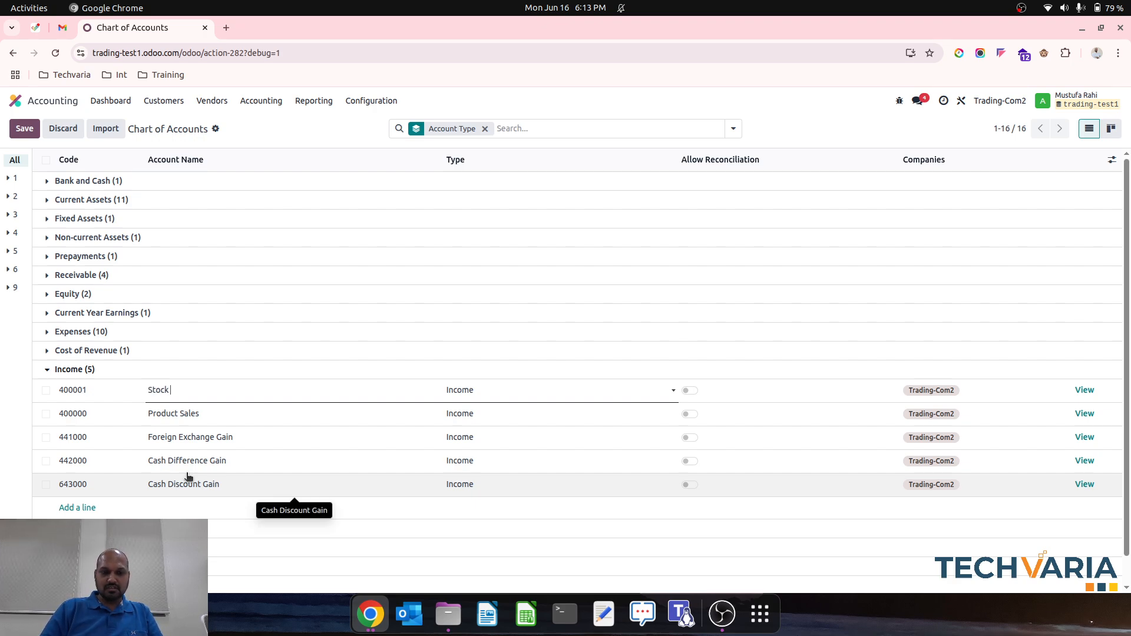
type(" Purchase Ex")
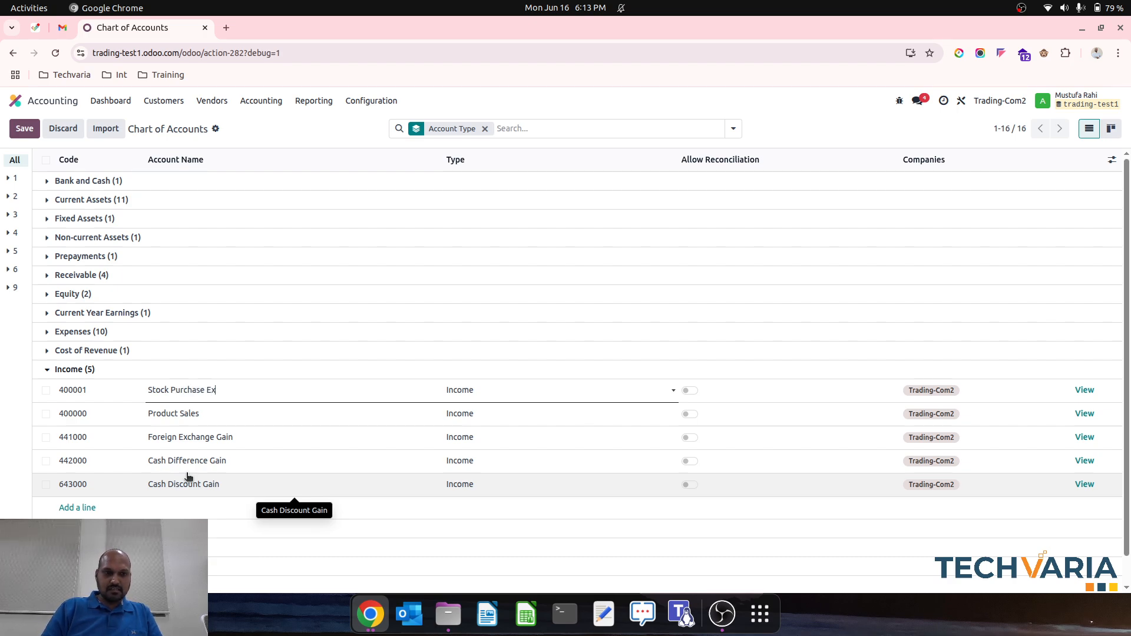
key("BackSpace")
key("BackSpace")
type("Account")
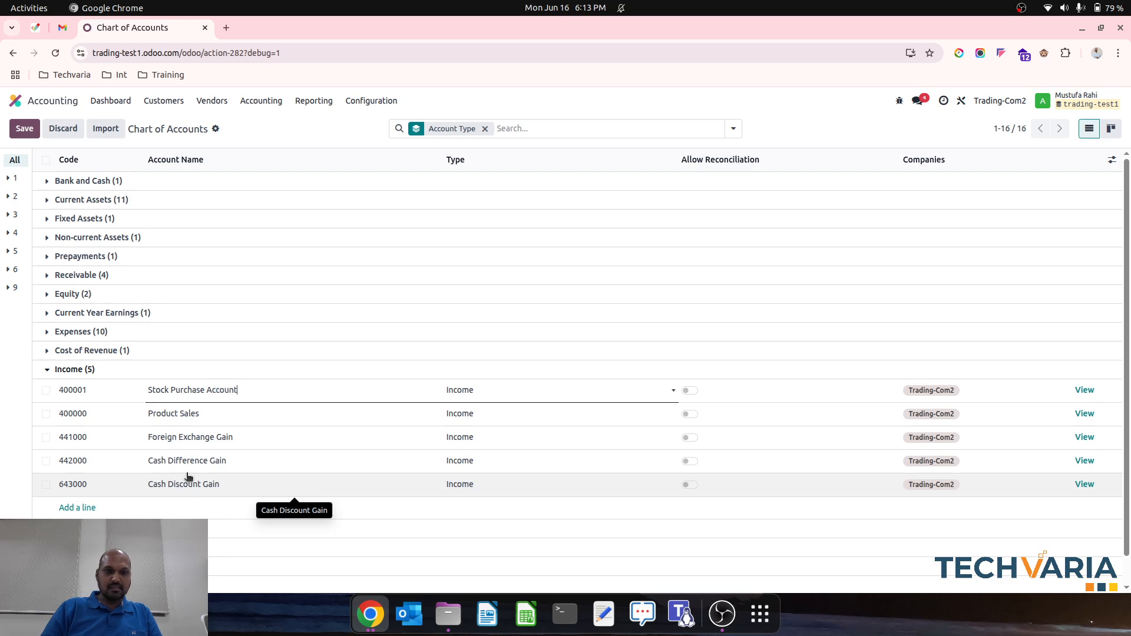
left_click(345, 114)
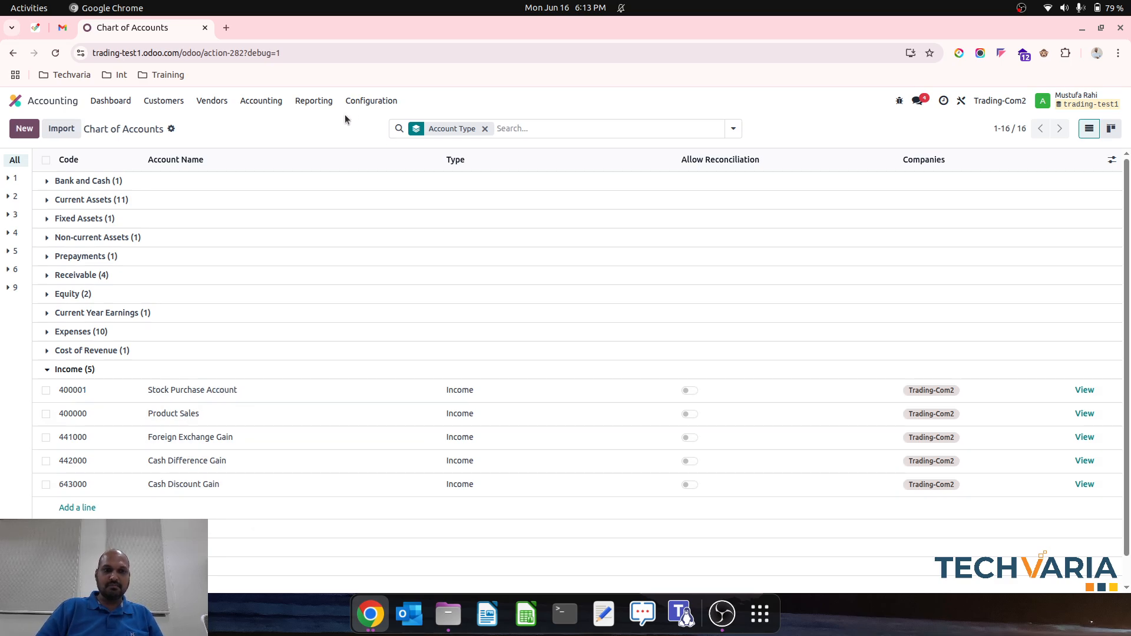
left_click(87, 333)
scroll(202, 475, "down", 2)
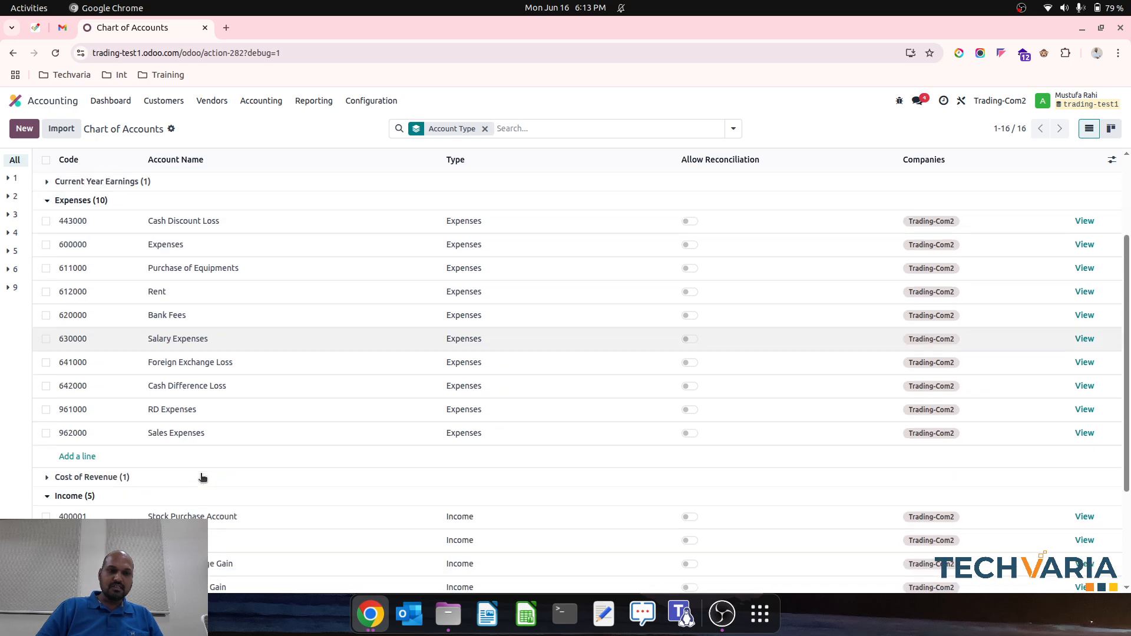
scroll(202, 477, "up", 1)
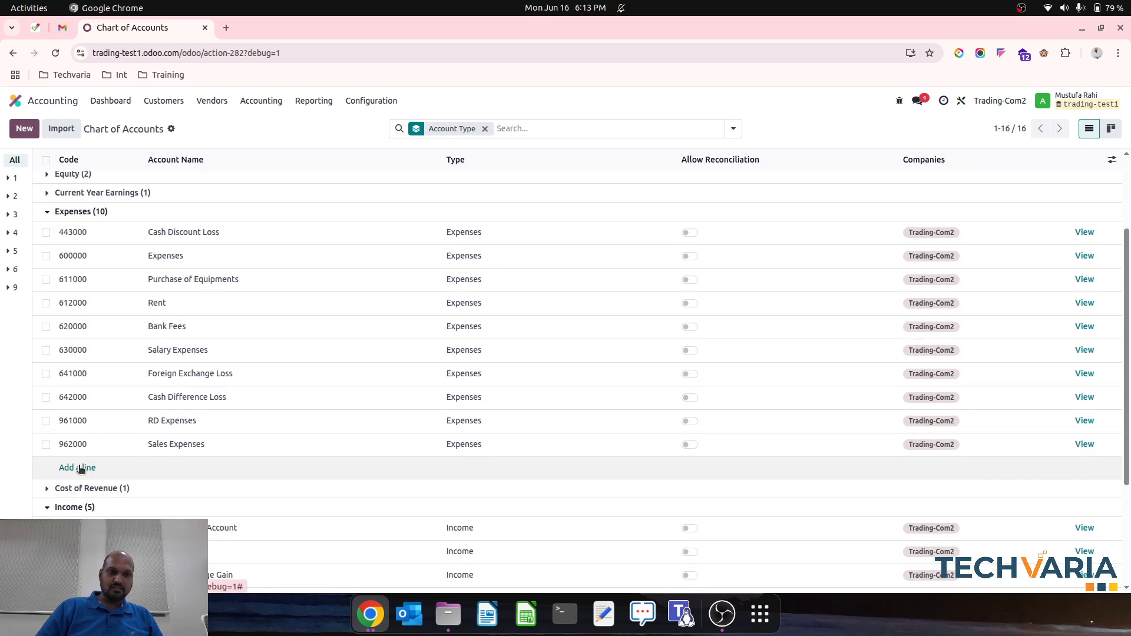
left_click(81, 468)
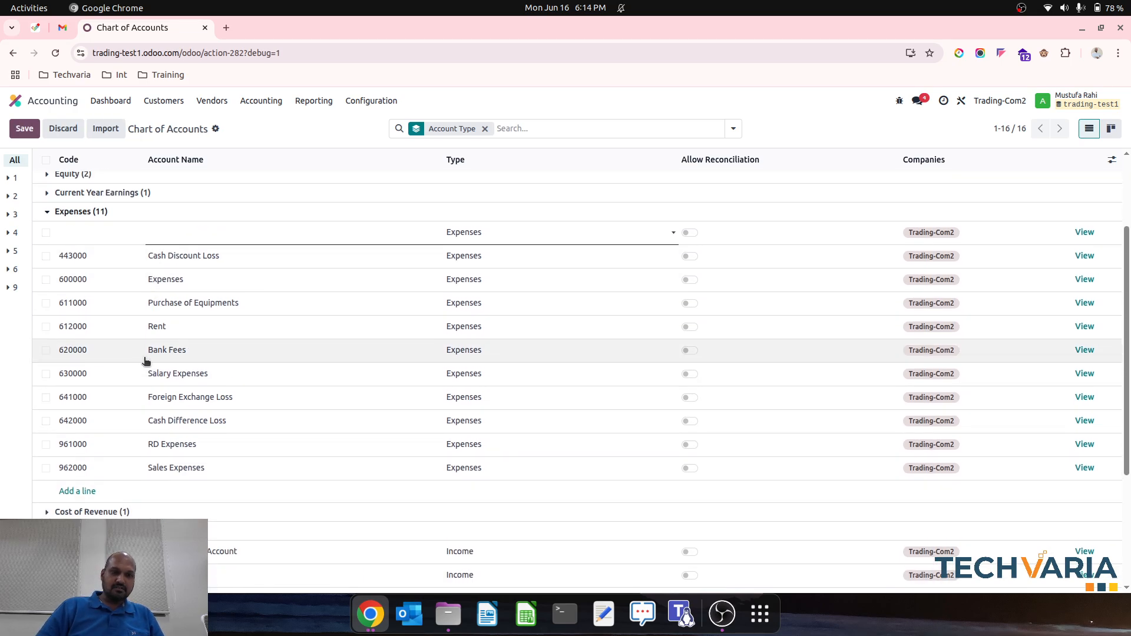
left_click(68, 213)
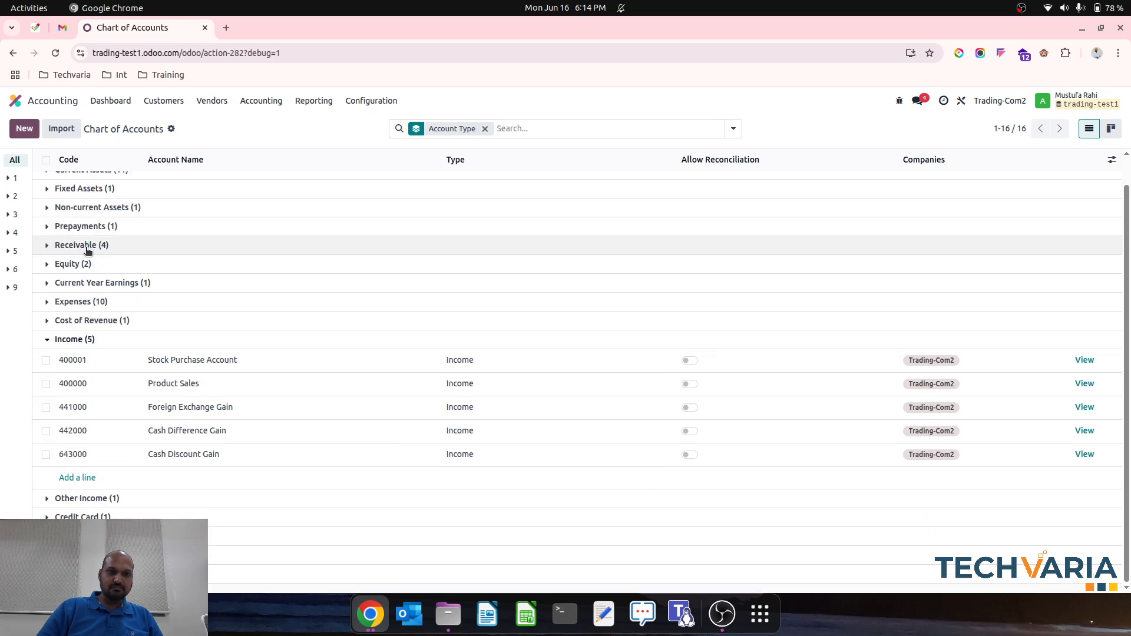
Rename the 400001 income account to "Cost of Good Purchase", using the Cost of Revenue account's name as reference, and save it.
left_click(79, 330)
left_click(88, 342)
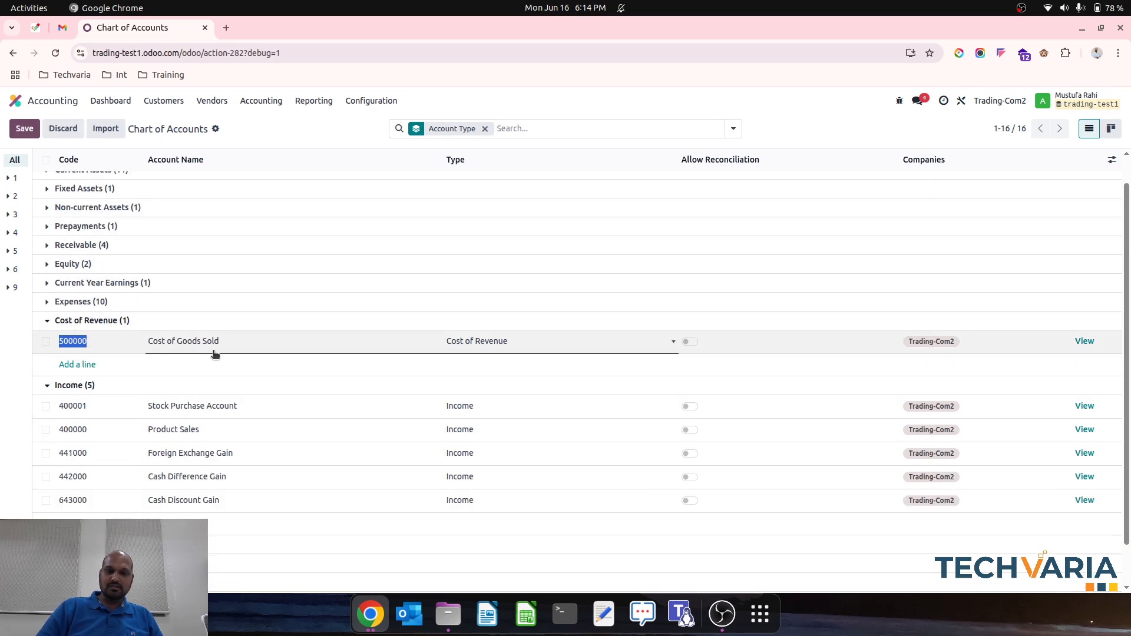
left_click(243, 339)
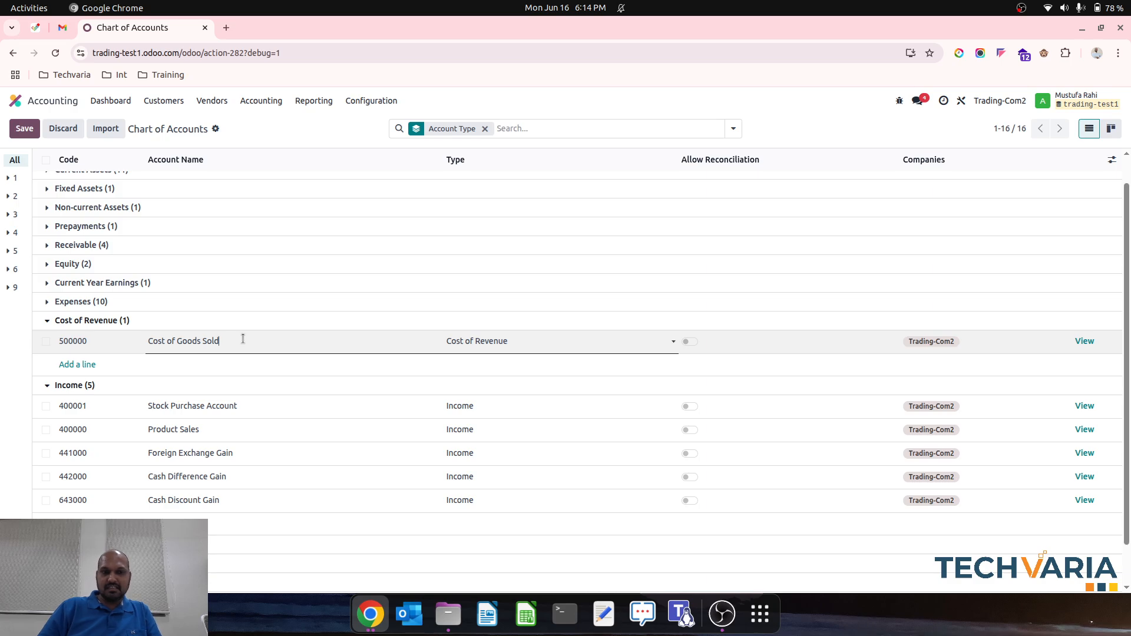
left_click(262, 403)
type("Cost o")
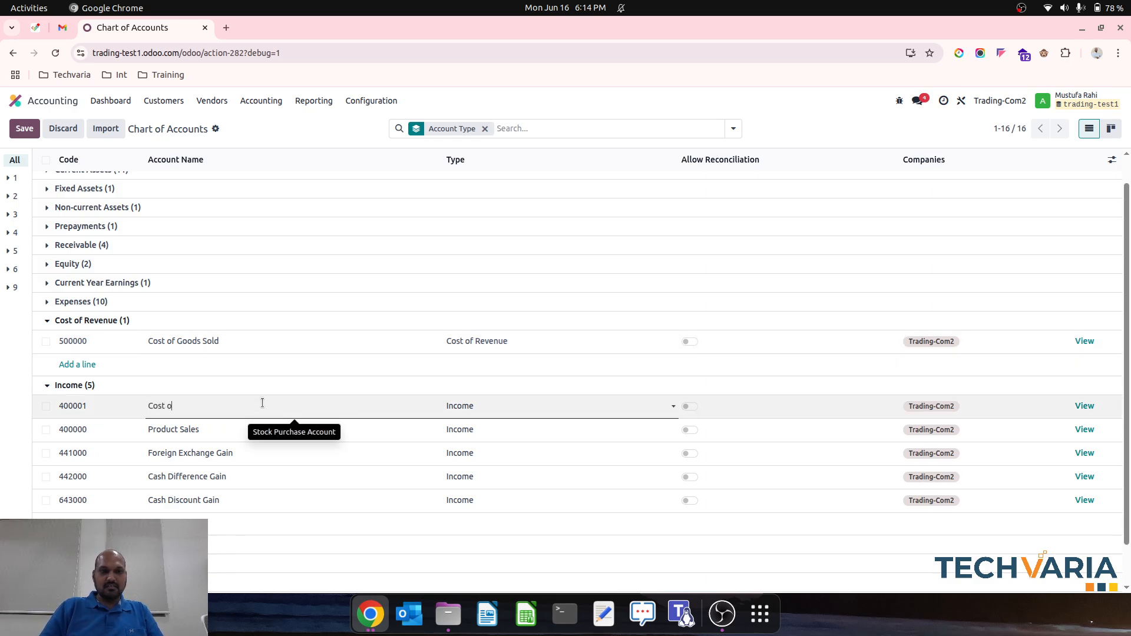
type("f Good Pur")
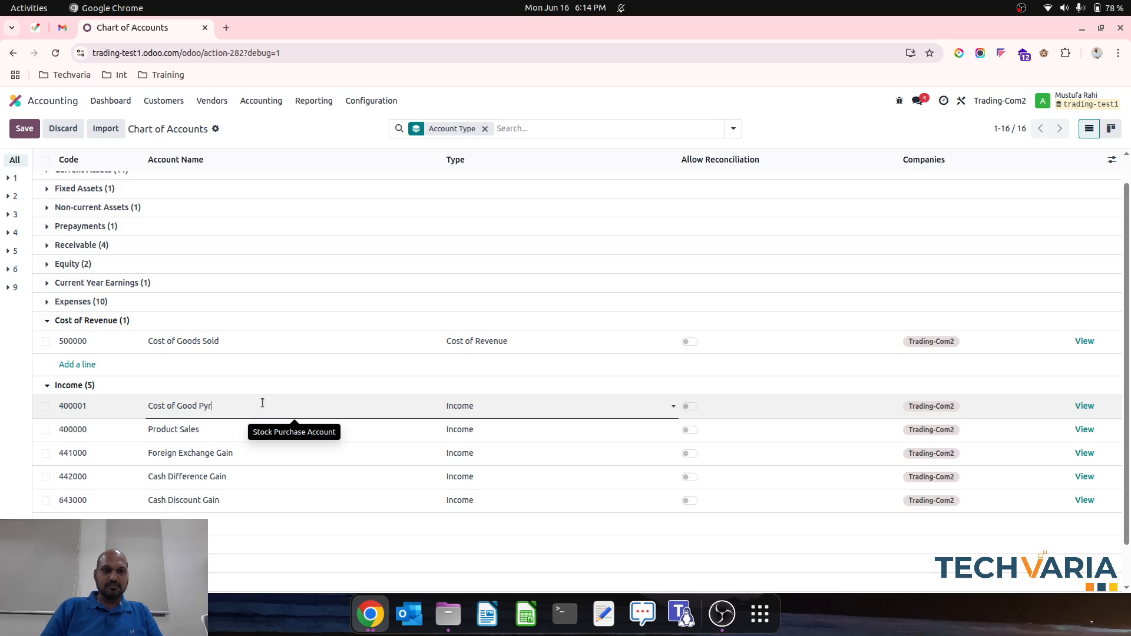
type("chase")
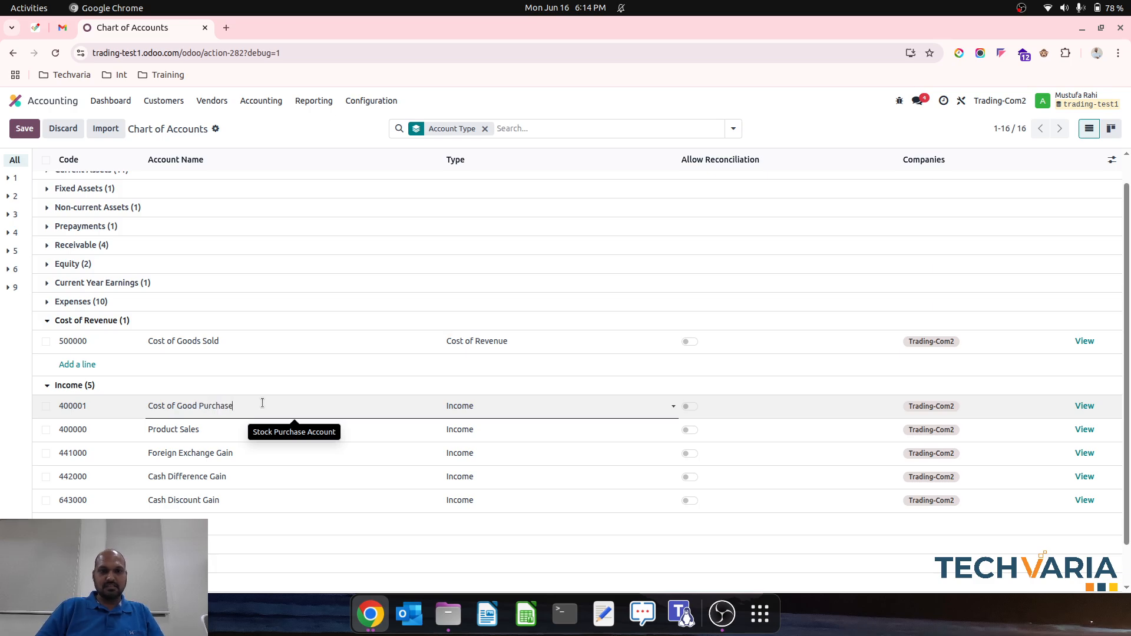
key("Return")
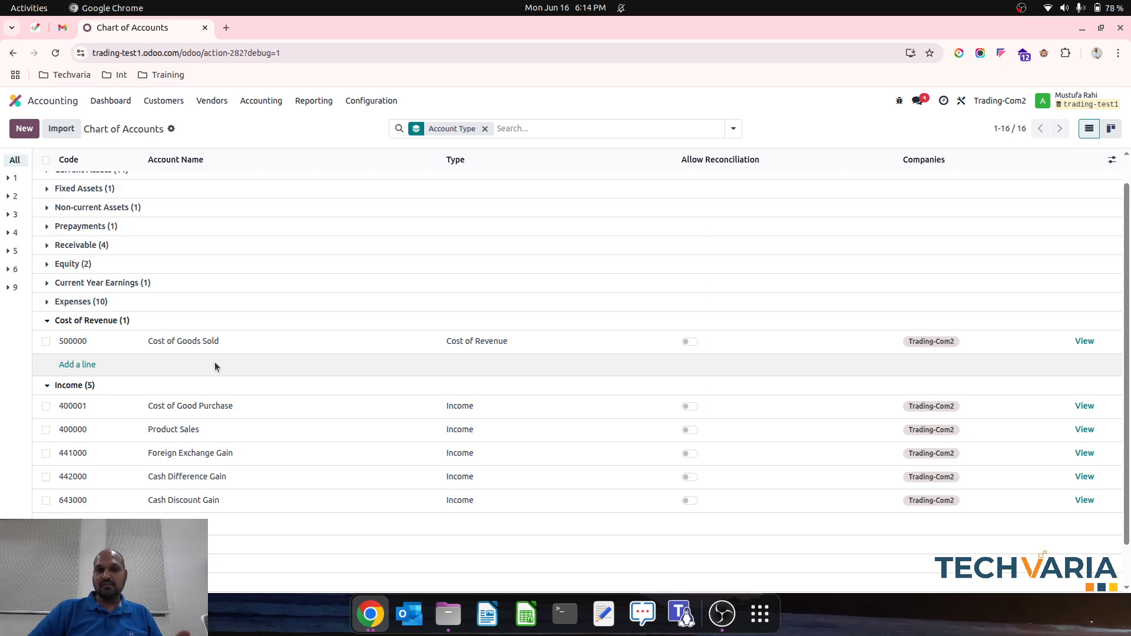
Rename the 600000 account in the Expenses group to "Stock Purchase Expenses" and save it.
left_click(106, 301)
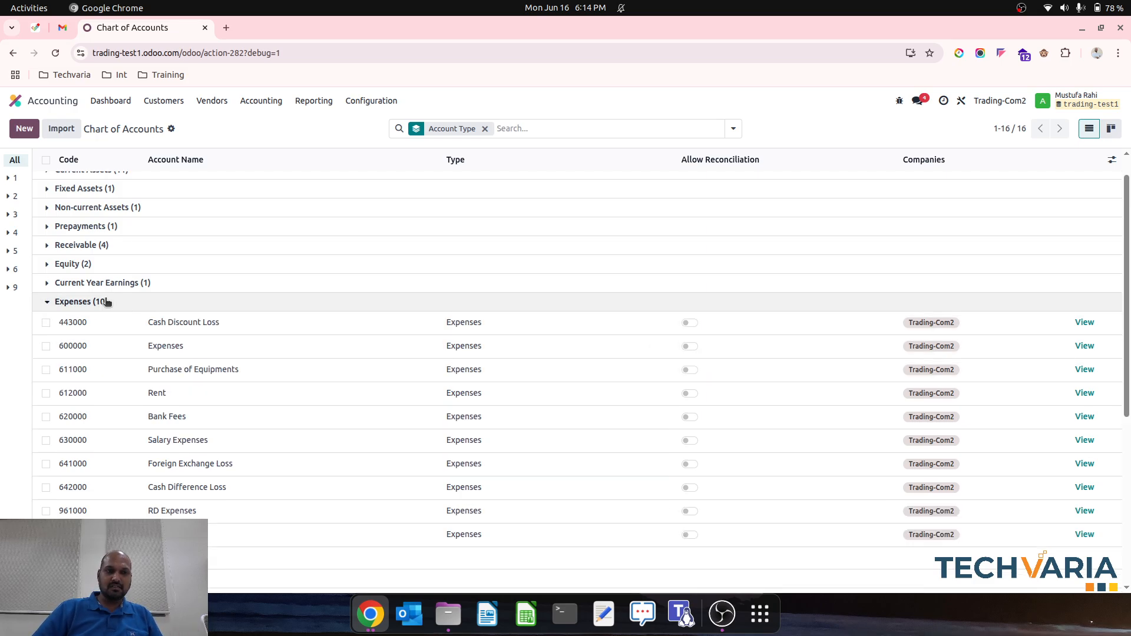
left_click(202, 346)
left_click(195, 349)
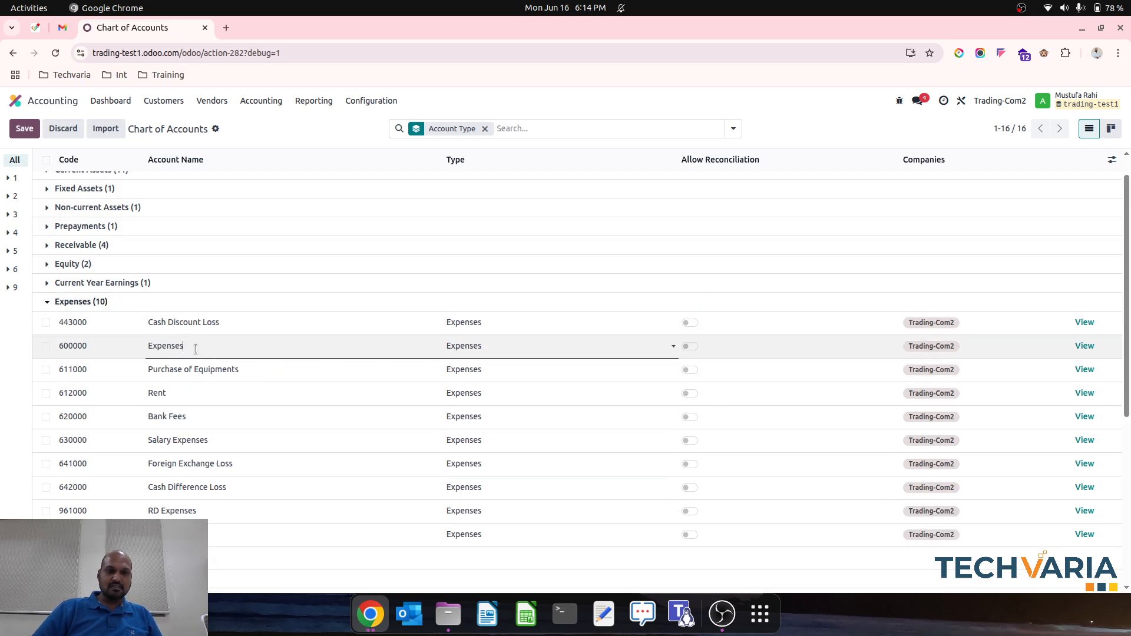
type("Stock Purch")
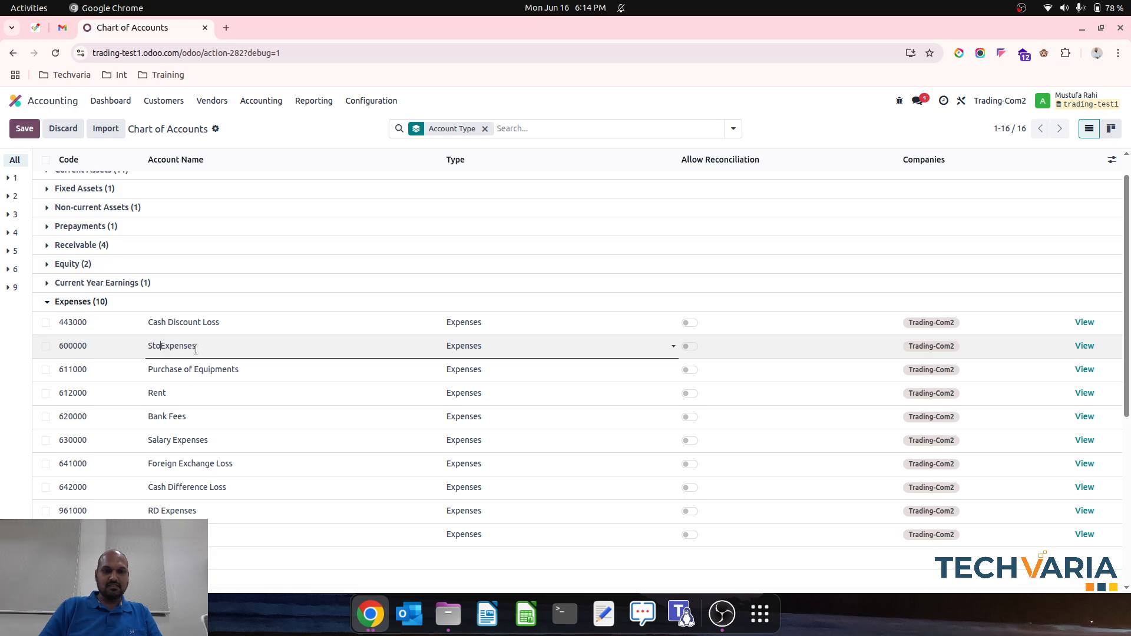
type("ase")
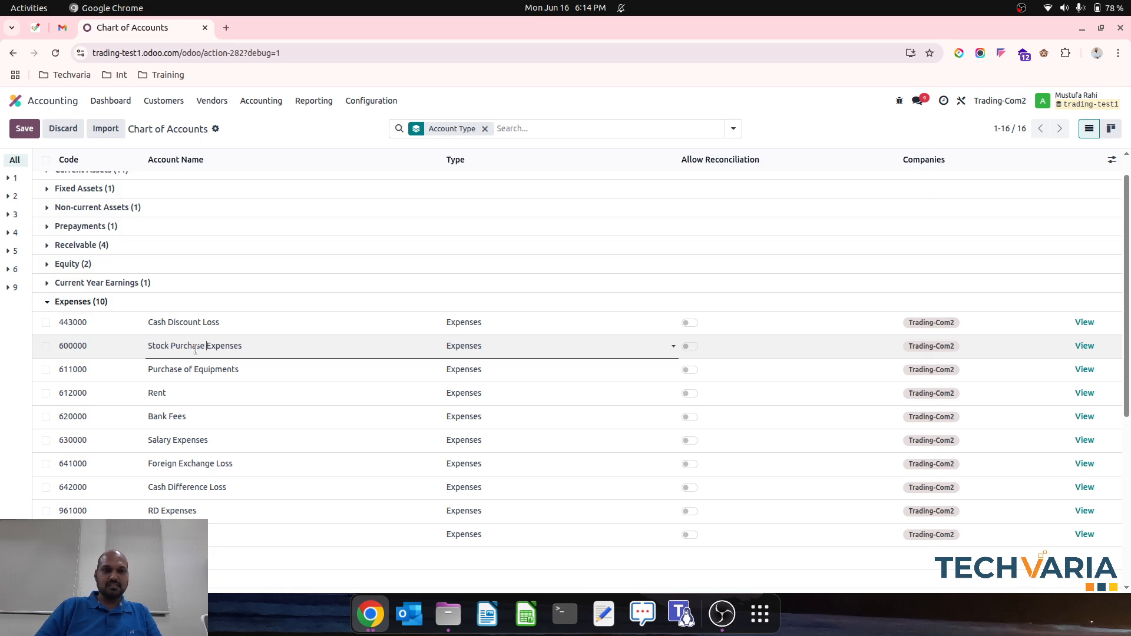
left_click(270, 123)
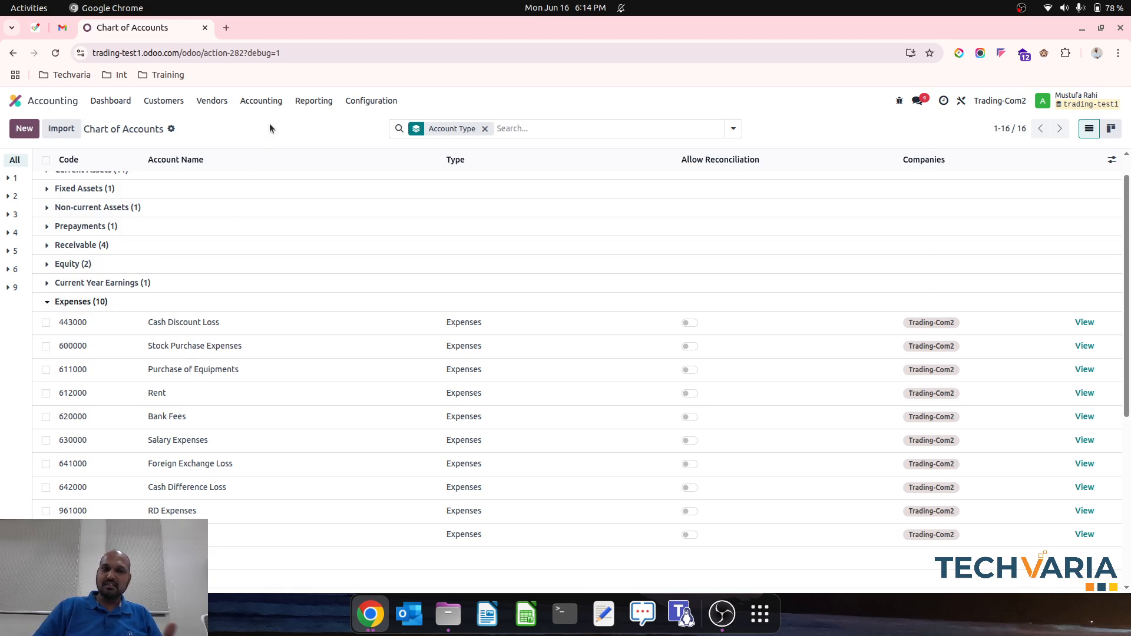
Open the accounting settings and go to the Stock Valuation section with the default accounts for automatic accounting.
left_click(370, 103)
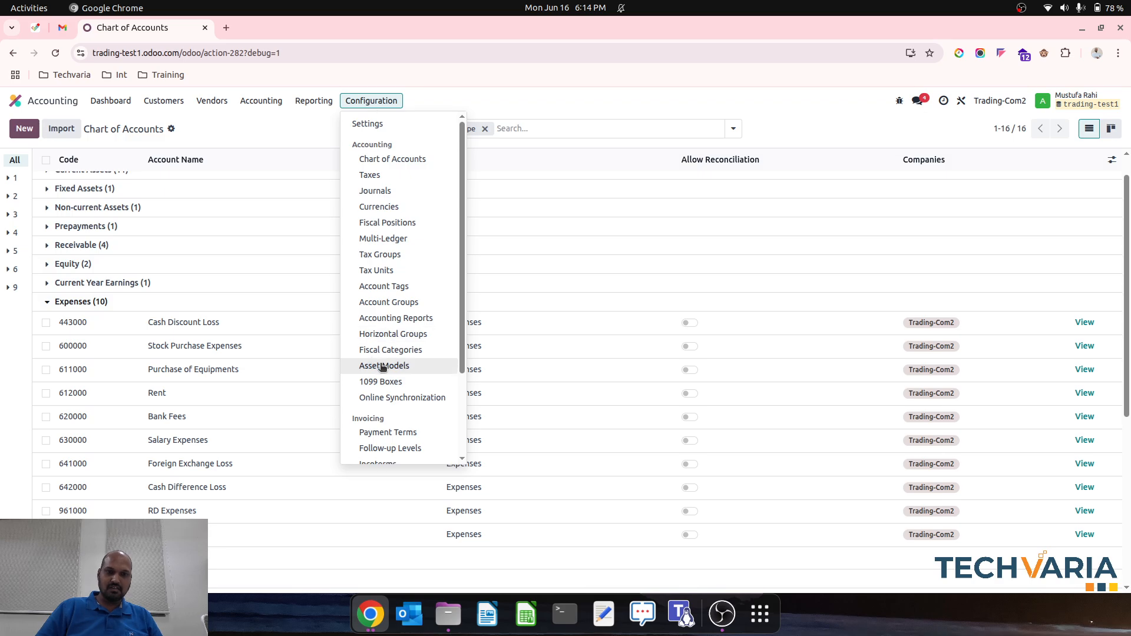
scroll(383, 366, "down", 2)
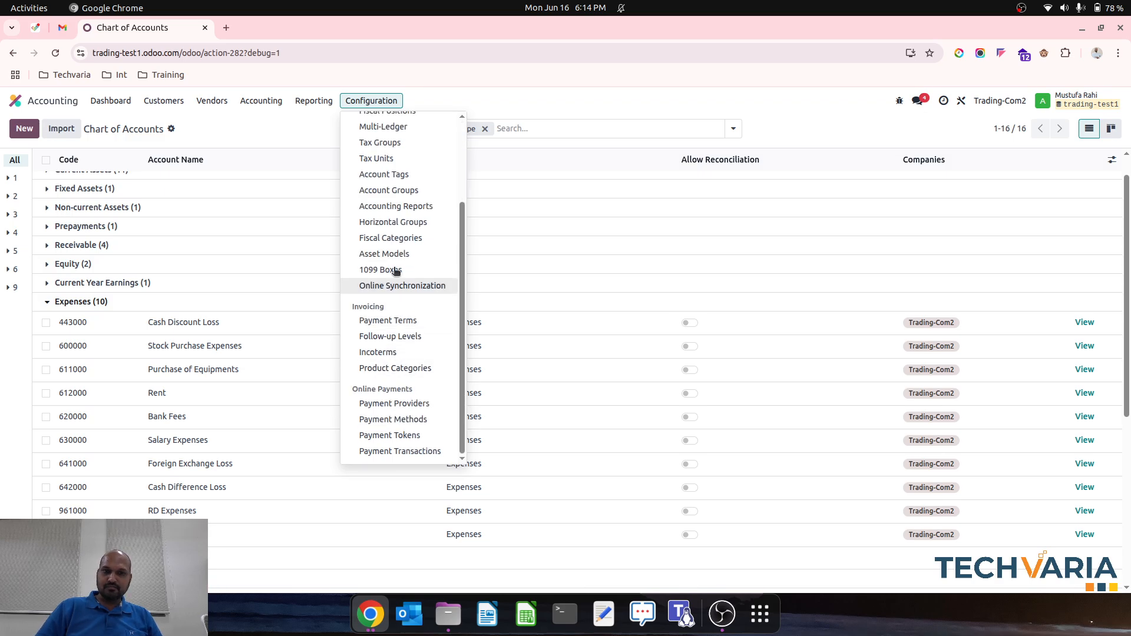
scroll(412, 174, "up", 2)
left_click(404, 128)
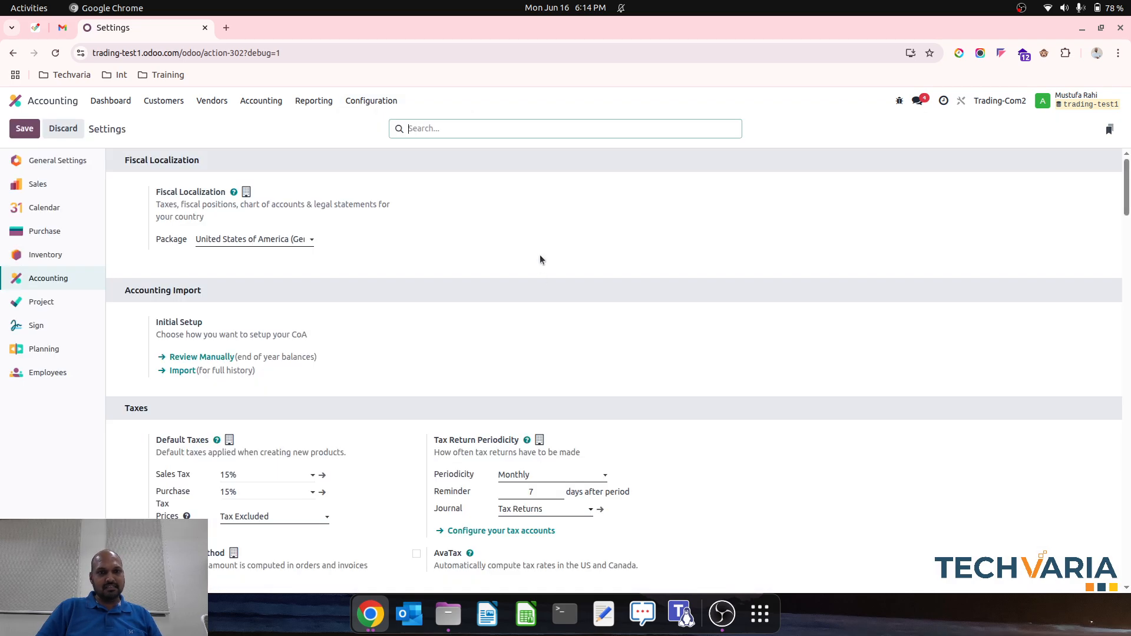
scroll(539, 273, "down", 20)
scroll(535, 258, "down", 5)
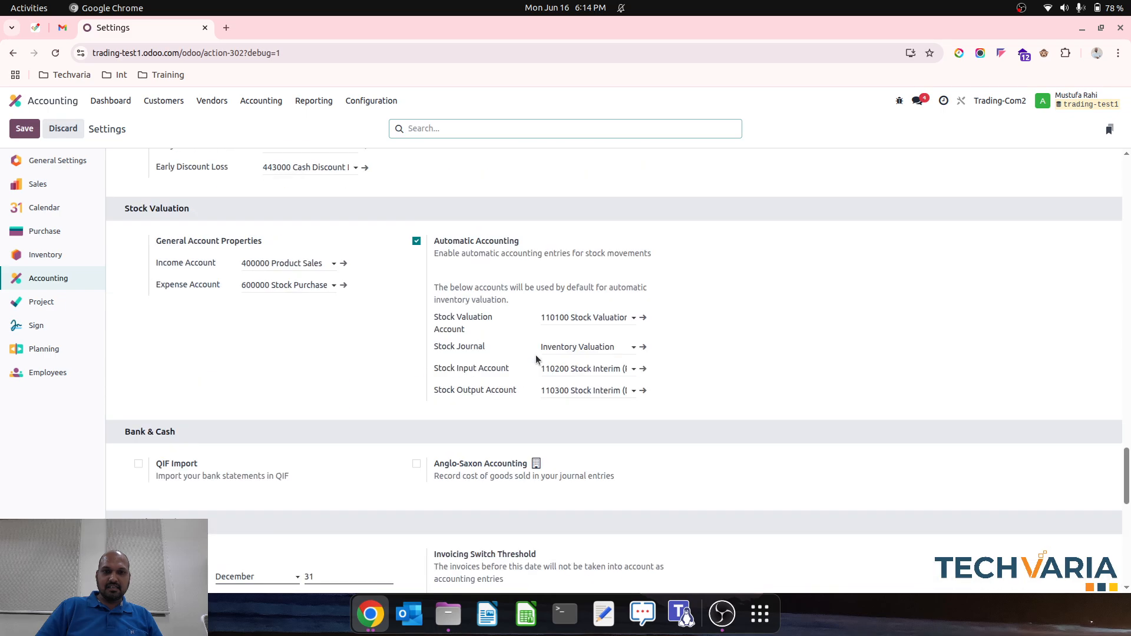
left_click(591, 259)
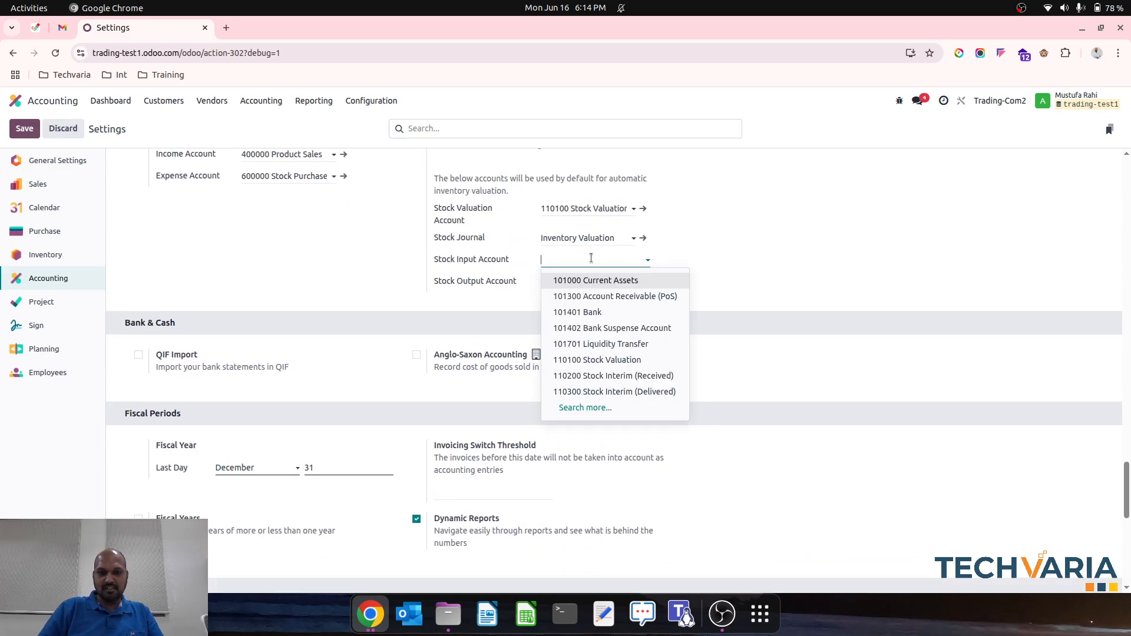
type("ck")
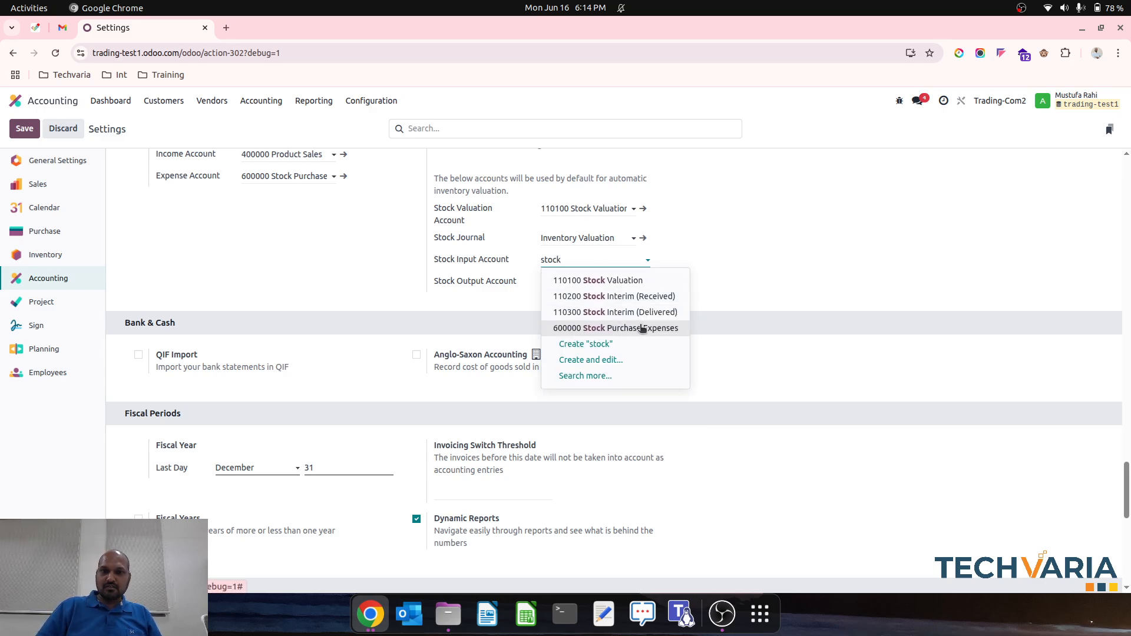
key("BackSpace")
key("BackSpace")
key("BackSpace")
key("BackSpace")
key("BackSpace")
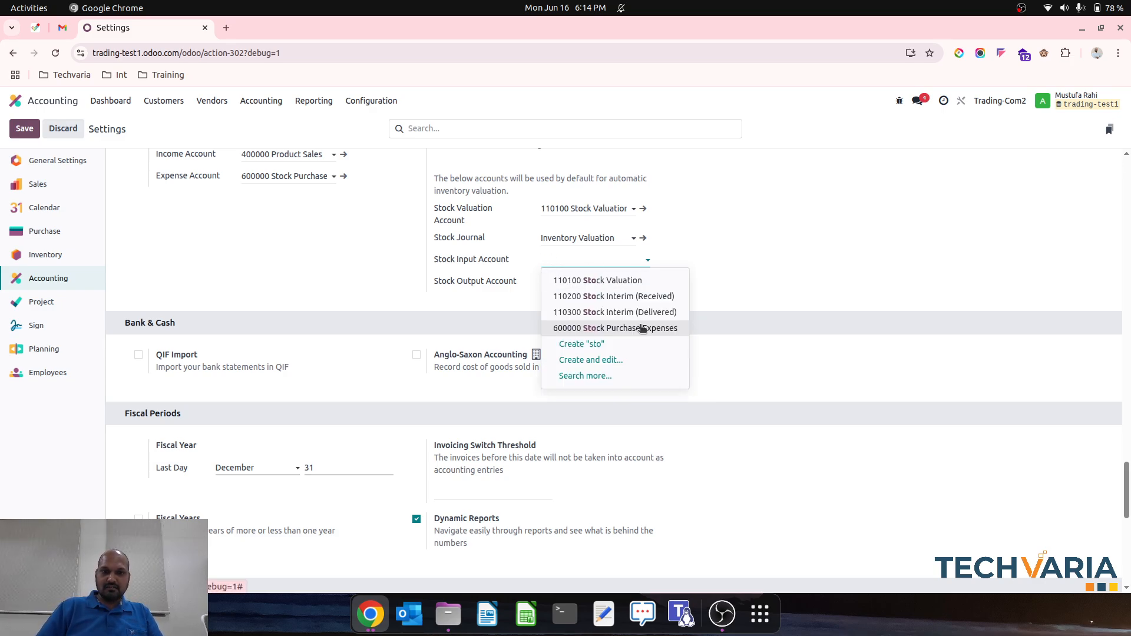
left_click(531, 271)
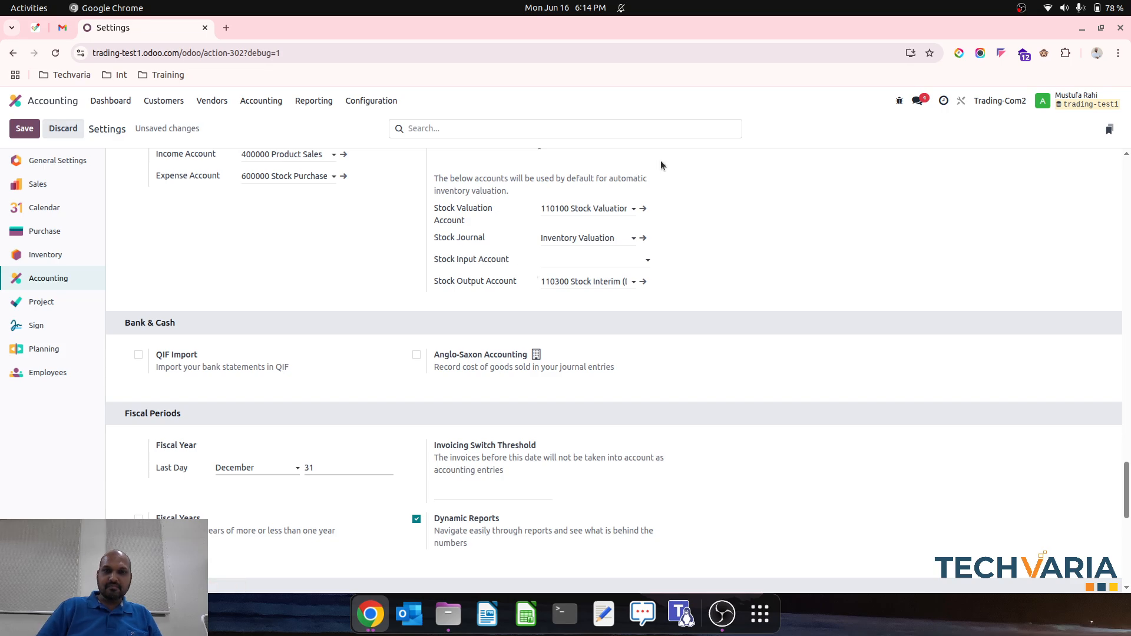
Set the Stock Input Account to 400001 Cost of Good Purchase, picked from the Income group of the full account list grouped by Account Type.
left_click(597, 256)
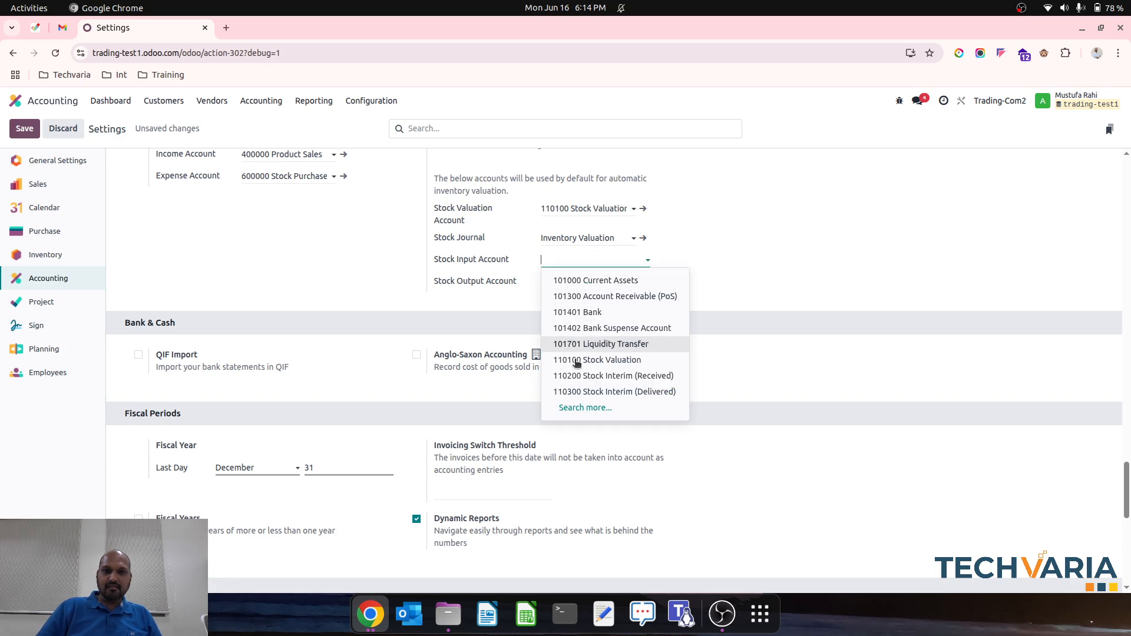
left_click(584, 407)
left_click(645, 152)
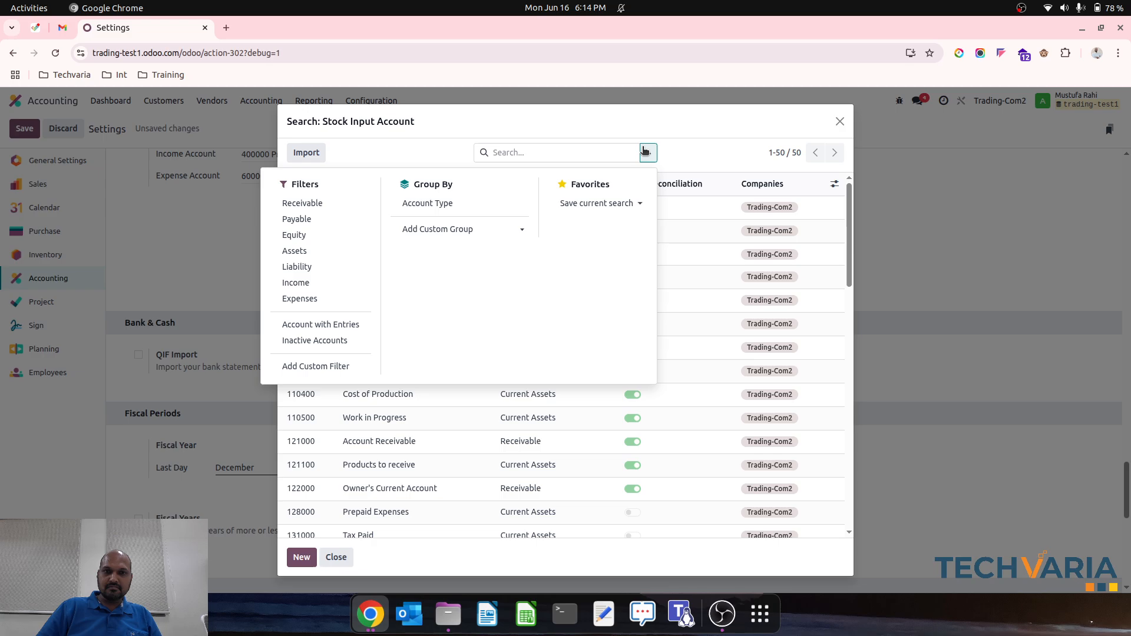
left_click(452, 210)
left_click(392, 163)
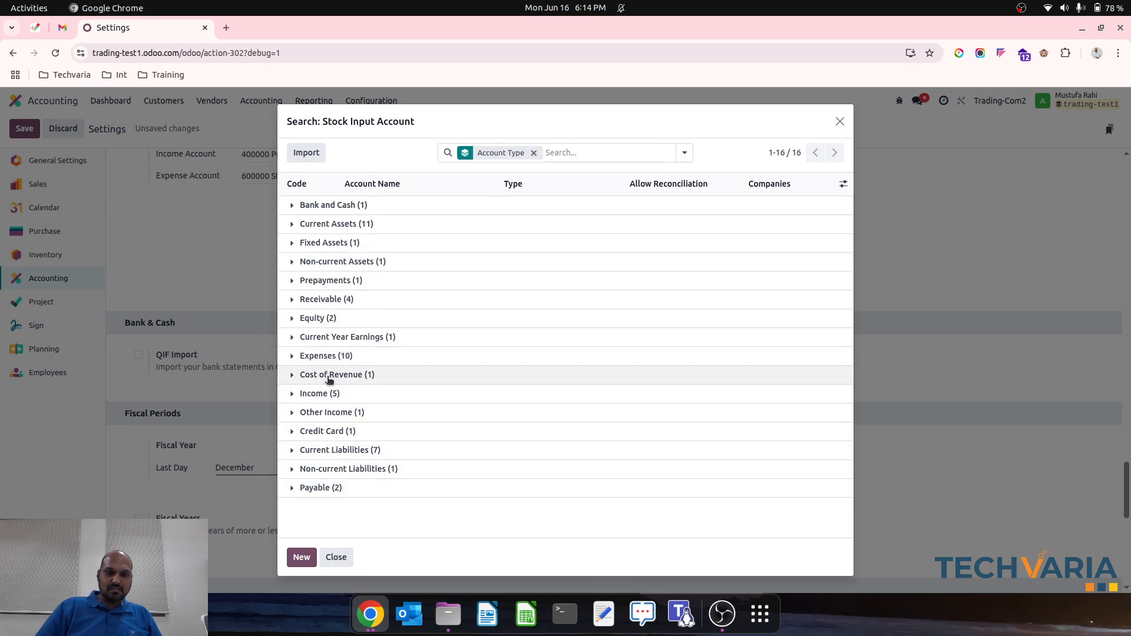
left_click(332, 394)
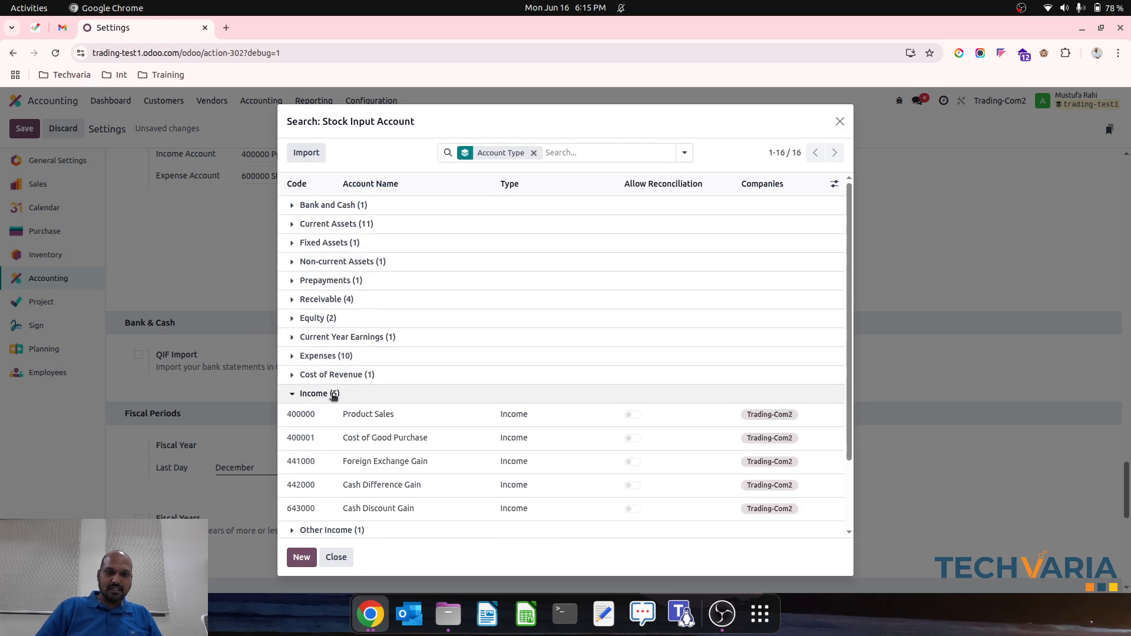
left_click(405, 439)
Set the Stock Output Account to 500000 Cost of Goods Sold and save the settings.
left_click(599, 280)
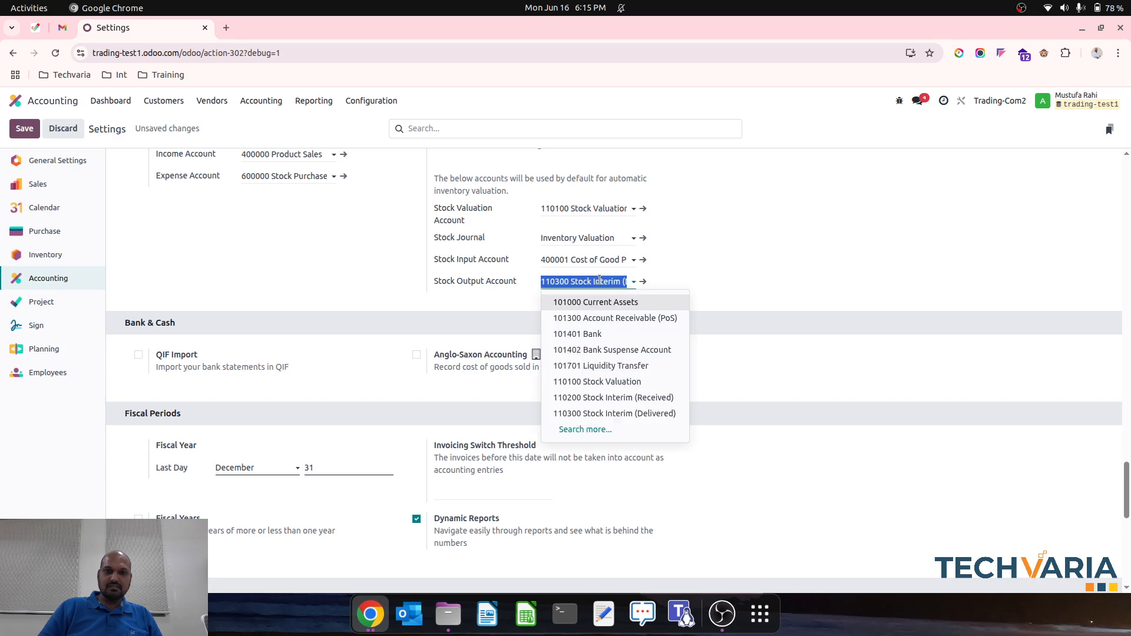
key("BackSpace")
type("cost o")
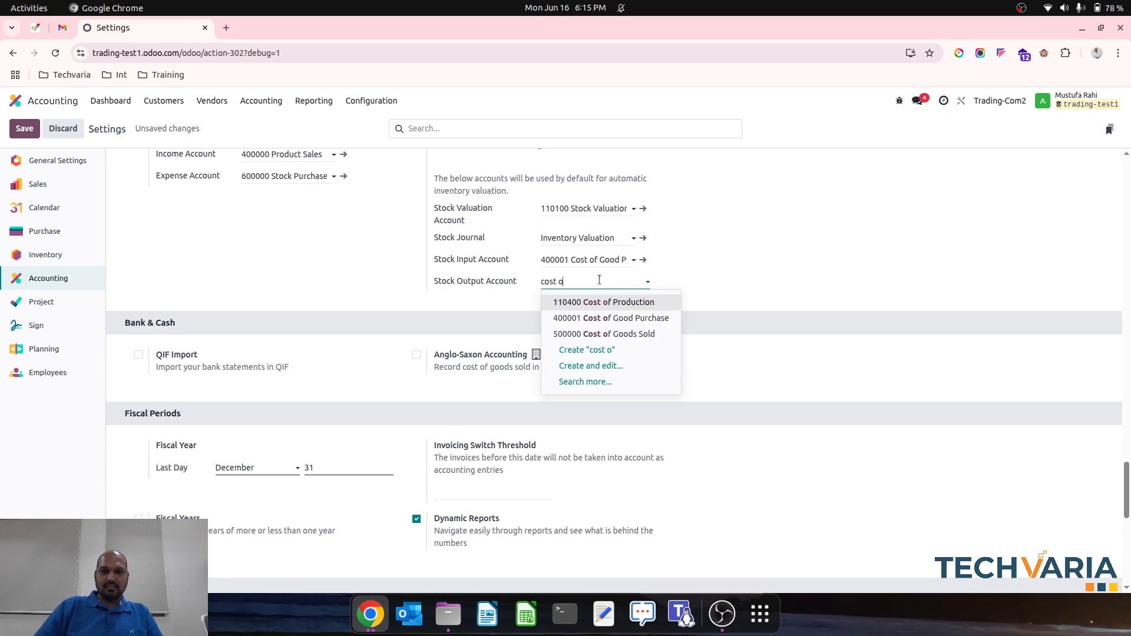
left_click(640, 334)
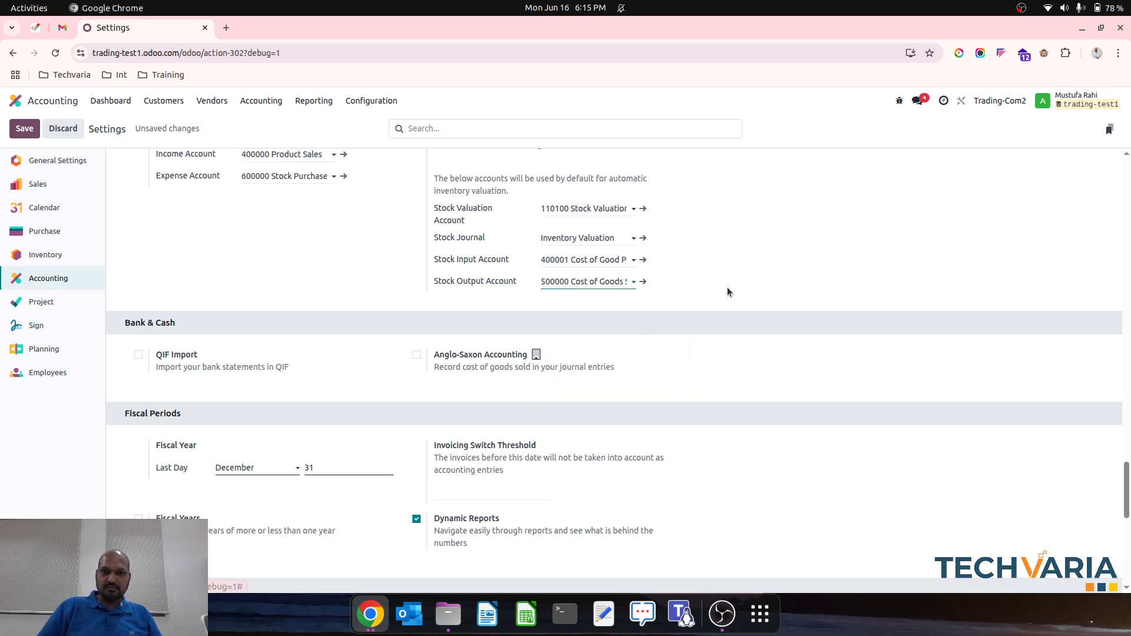
scroll(415, 290, "up", 2)
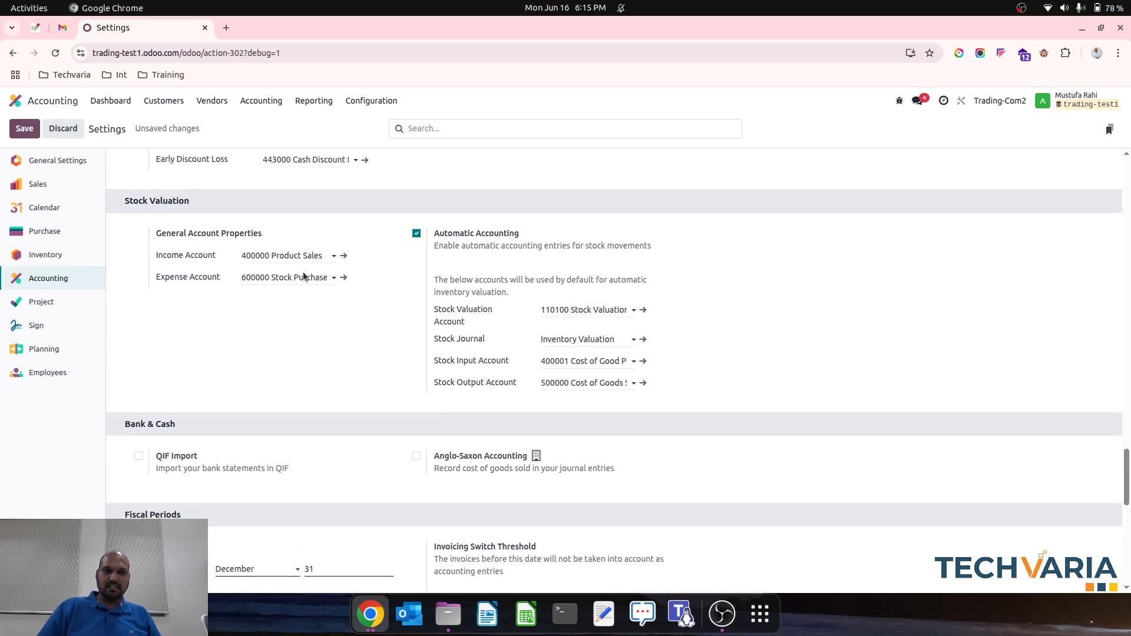
left_click(28, 129)
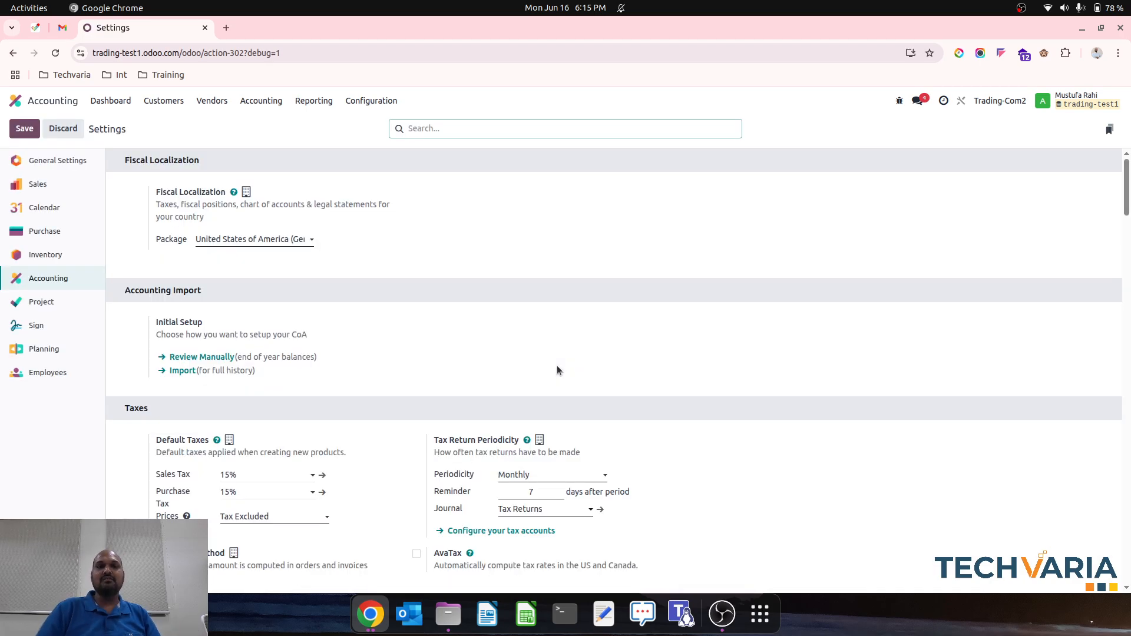
scroll(588, 350, "down", 15)
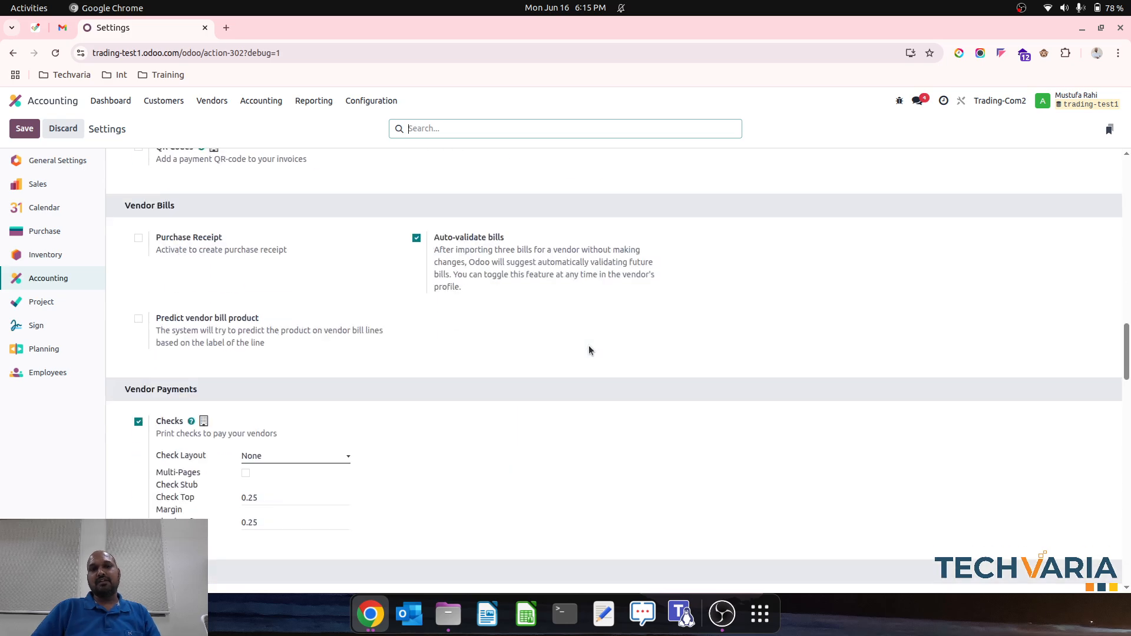
scroll(589, 349, "up", 6)
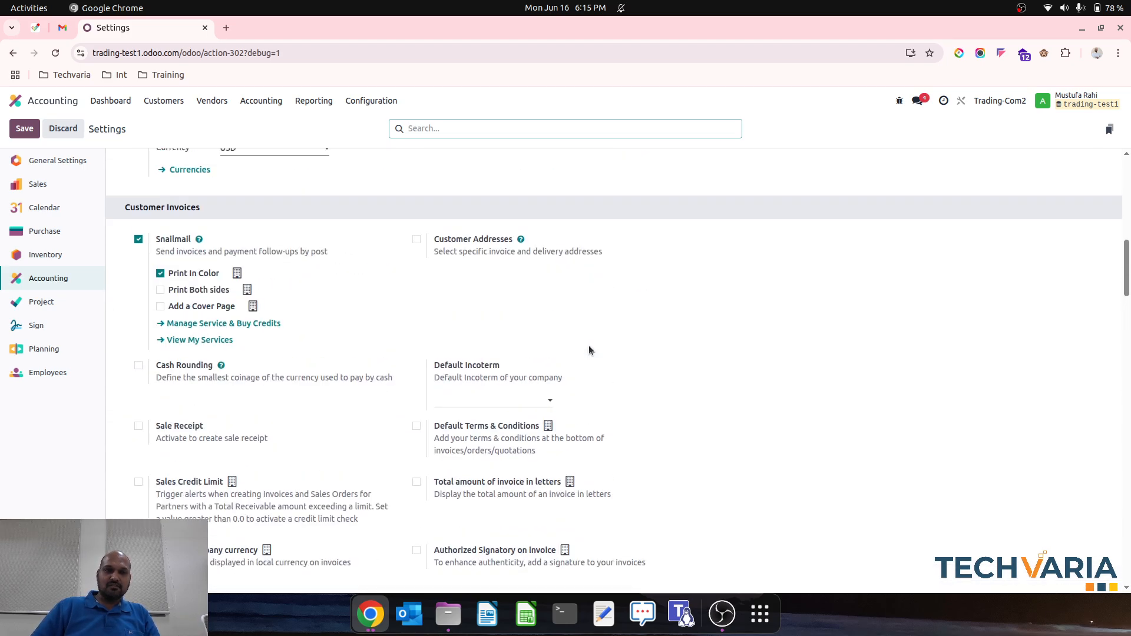
scroll(588, 350, "up", 3)
Open the Goods category from the Product Categories configuration.
left_click(371, 101)
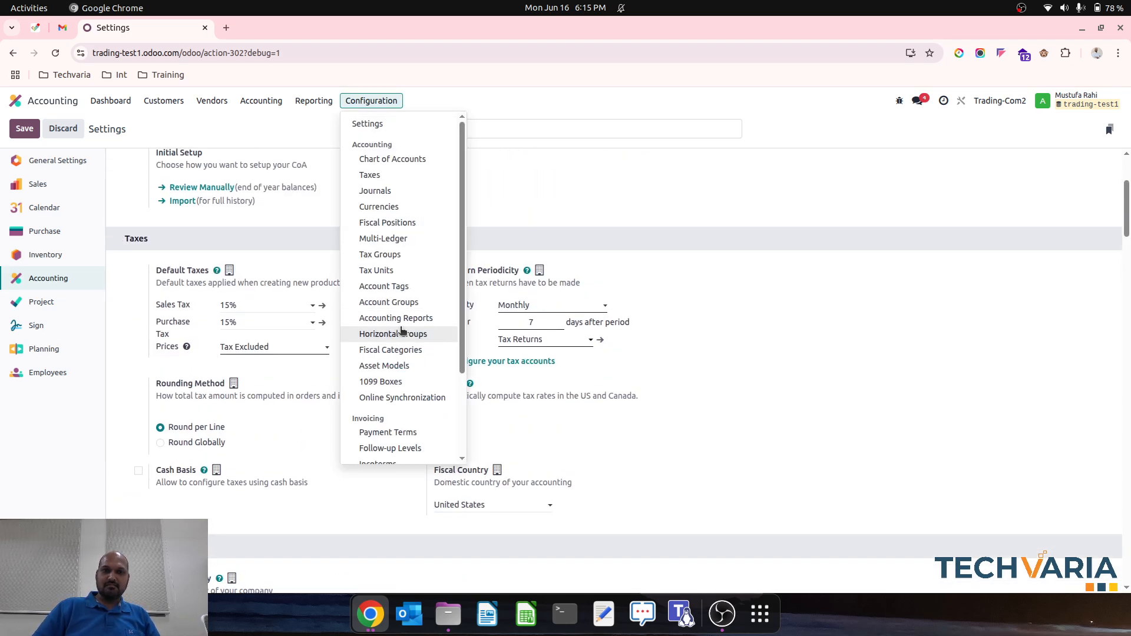
scroll(401, 331, "down", 3)
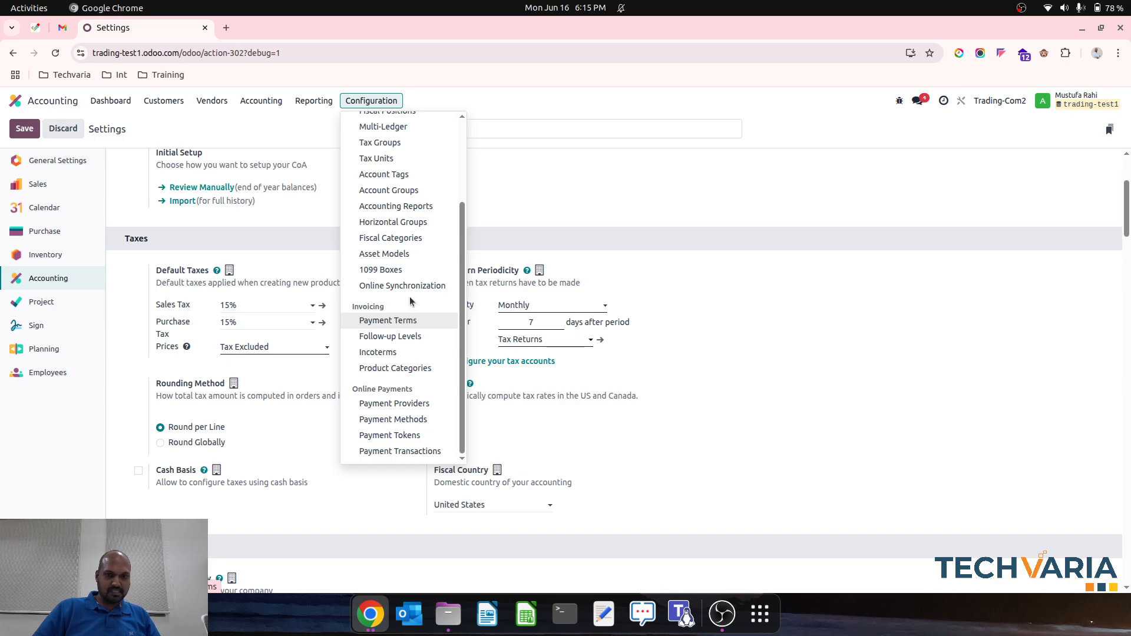
scroll(414, 218, "up", 2)
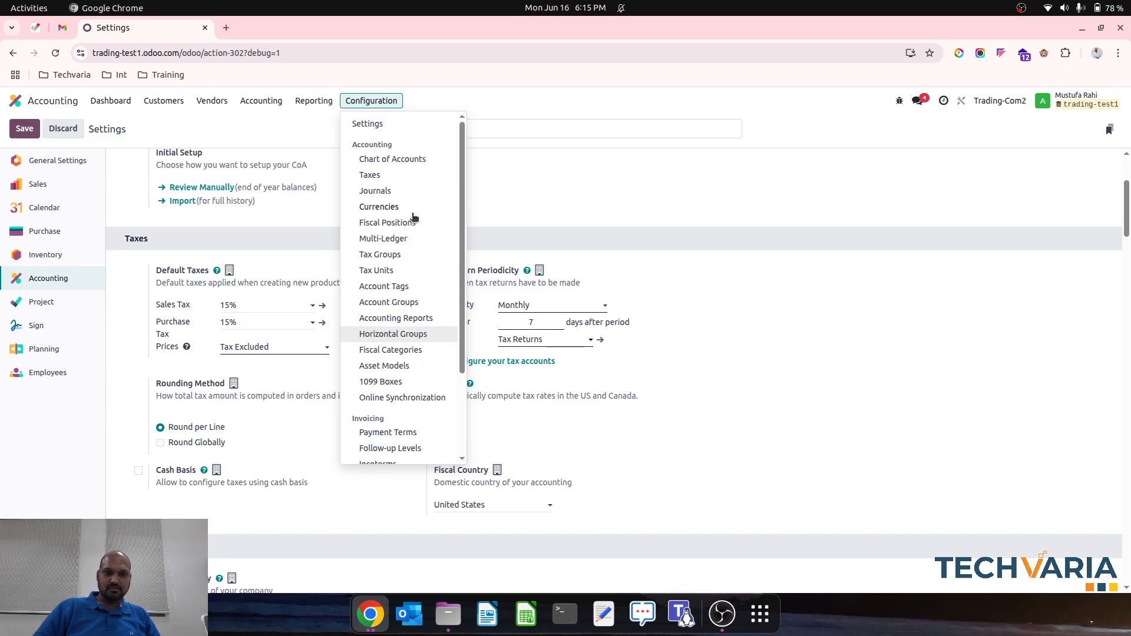
scroll(413, 218, "down", 3)
left_click(418, 366)
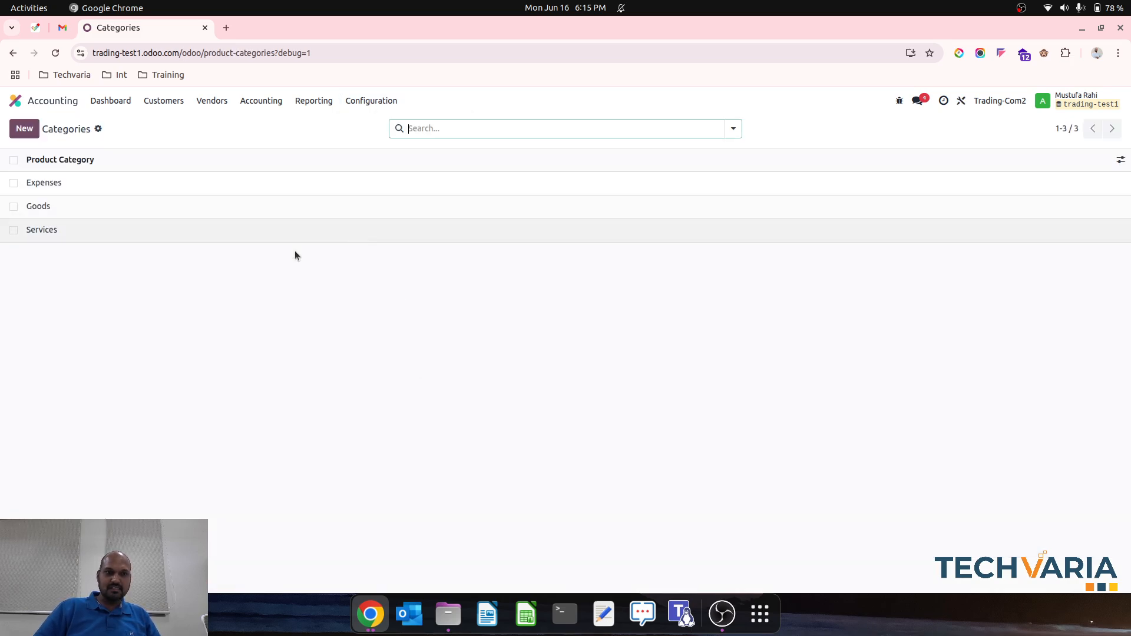
left_click(155, 212)
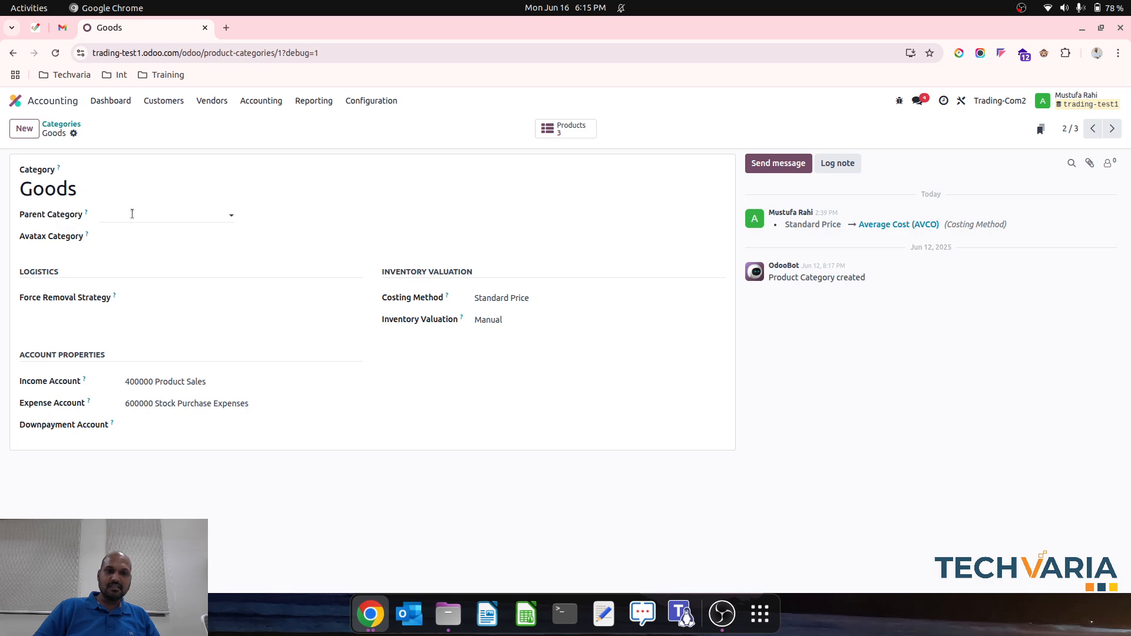
Set the Goods category's costing method to Average Cost (AVCO) and its inventory valuation to Automated, and save the category.
left_click(513, 297)
left_click(523, 342)
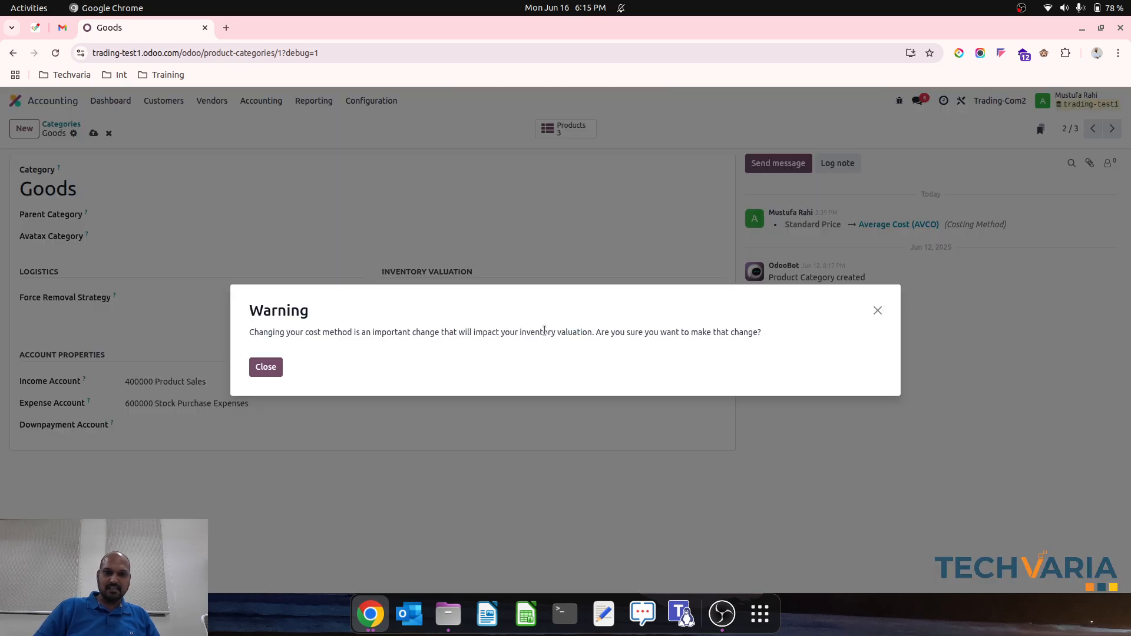
left_click(265, 367)
left_click(490, 320)
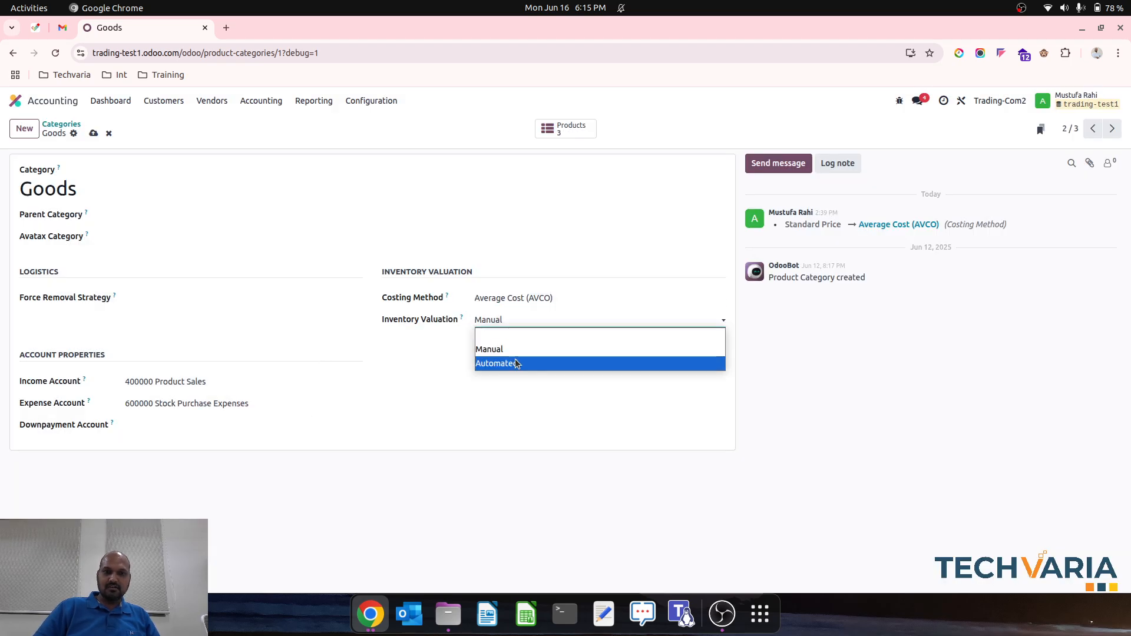
left_click(517, 364)
left_click(93, 133)
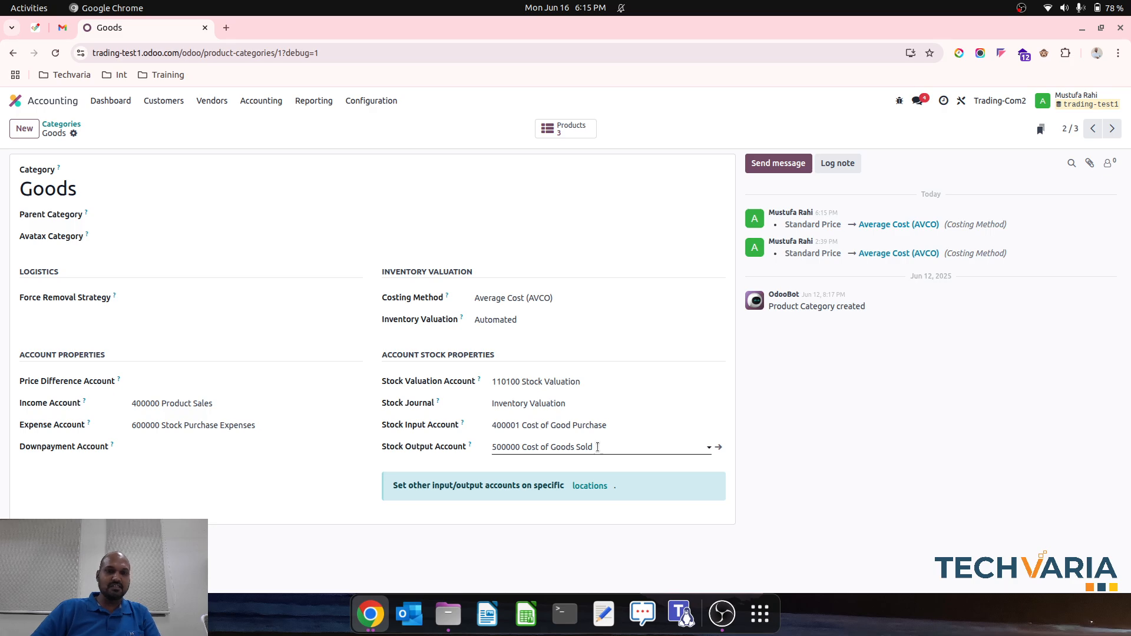
Review the account records behind the Goods category's Stock Input Account and Stock Output Account, returning to the category after each.
left_click(720, 427)
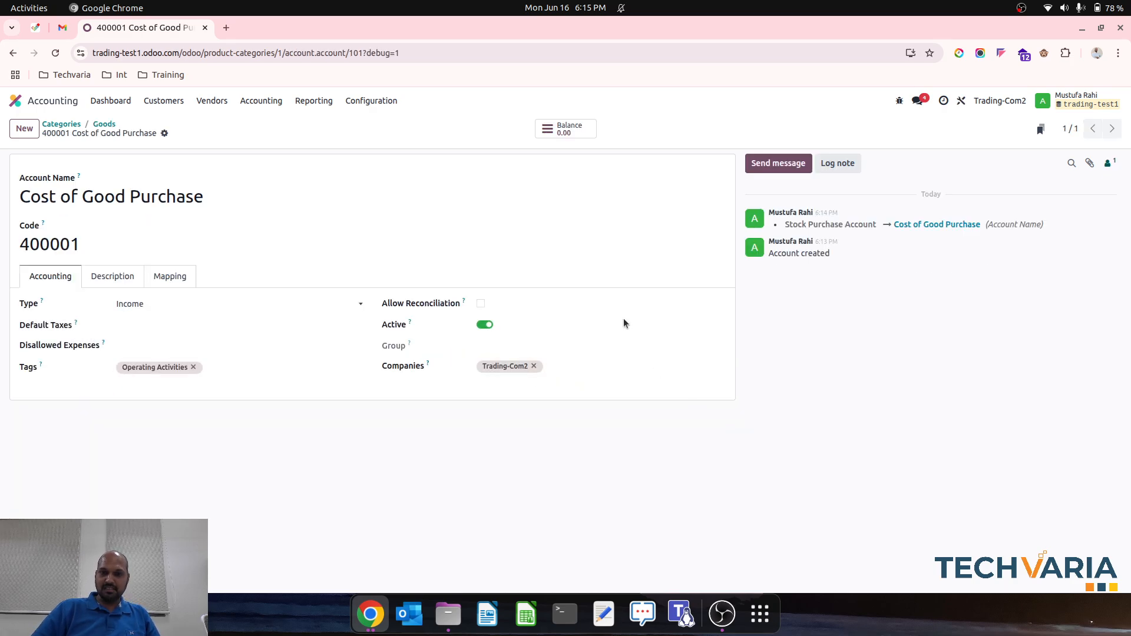
left_click(104, 125)
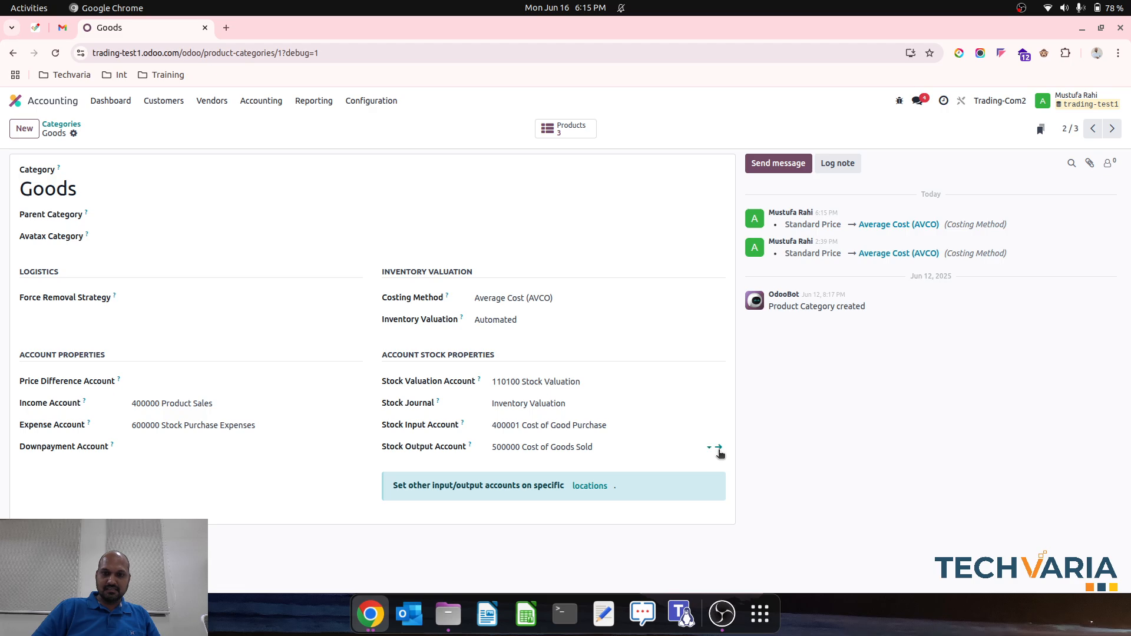
left_click(719, 448)
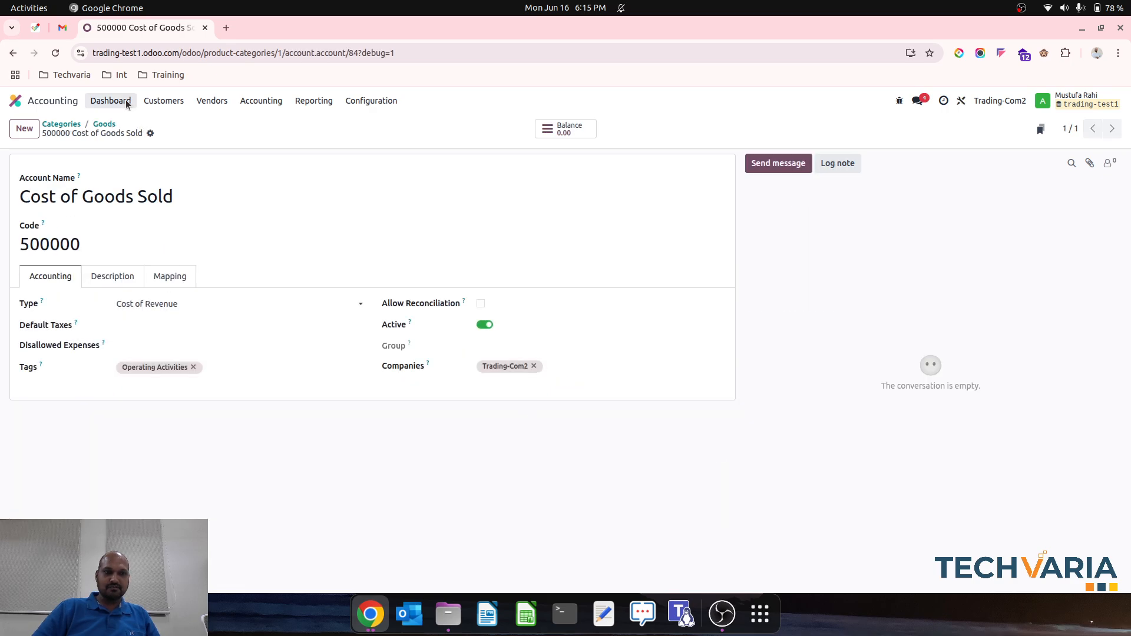
left_click(105, 126)
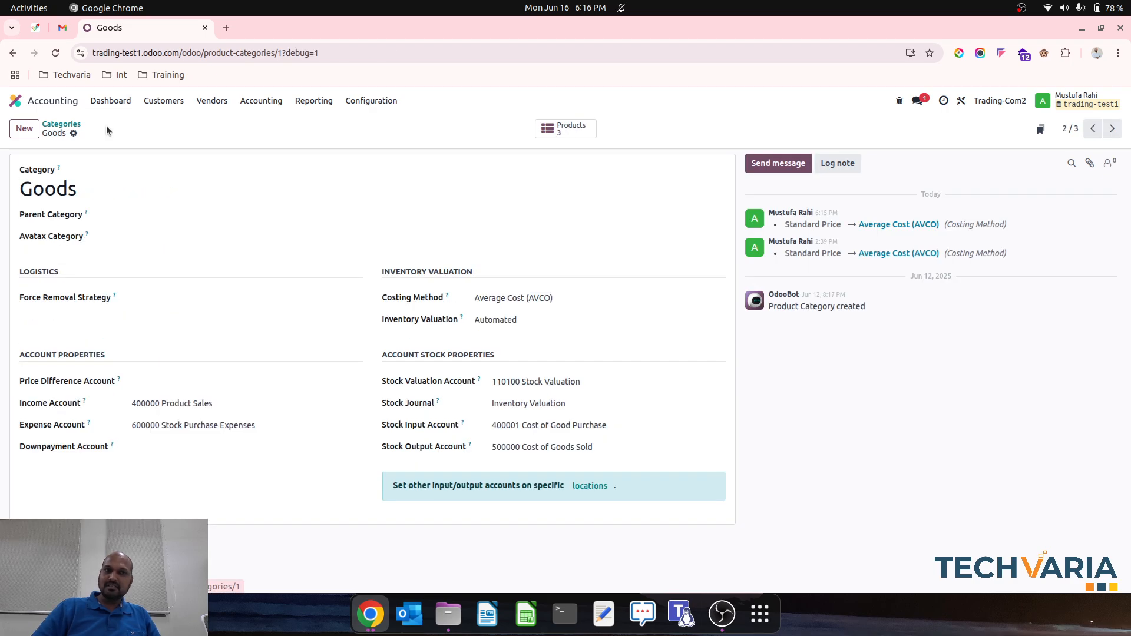
Open the Pro1 product from the Inventory product list and examine its general information.
left_click(63, 124)
left_click(35, 101)
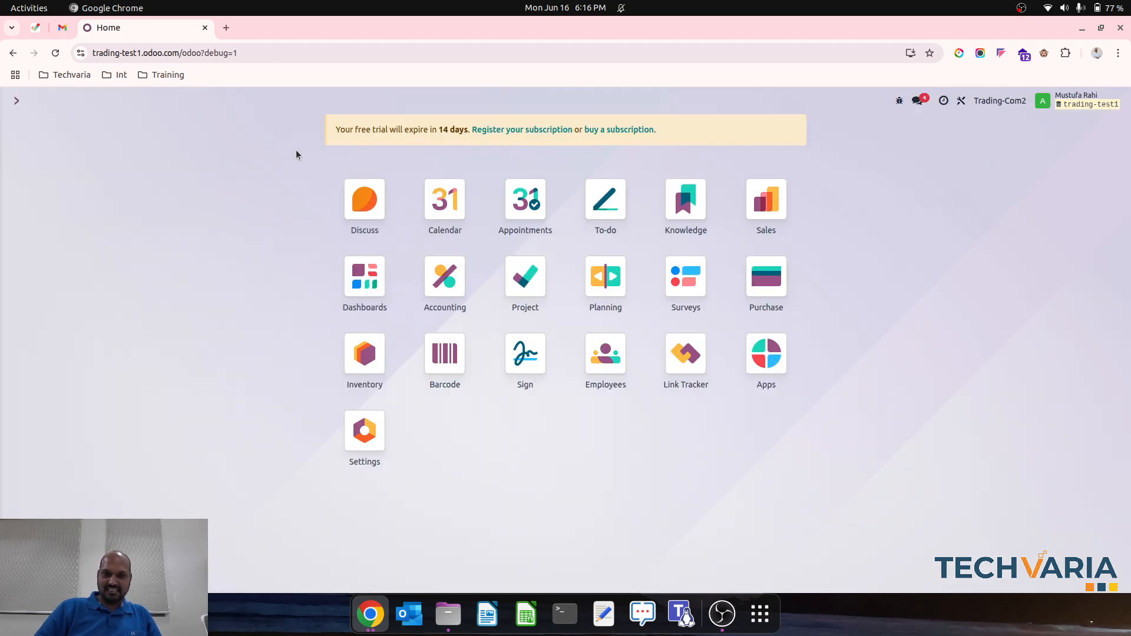
type("inv")
key("Return")
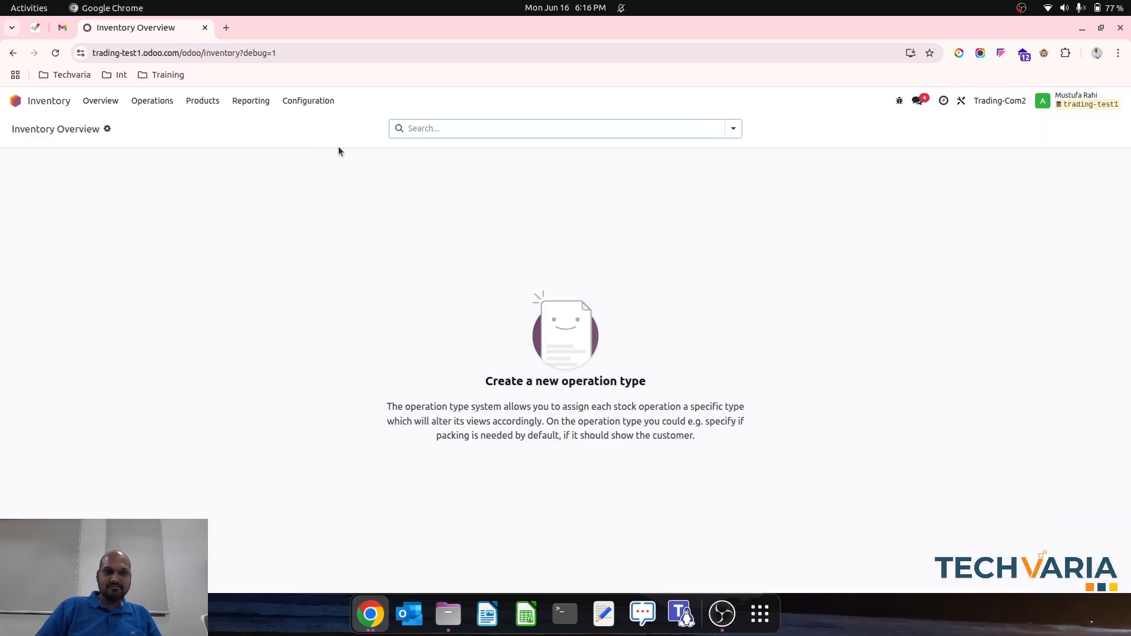
left_click(205, 104)
left_click(222, 122)
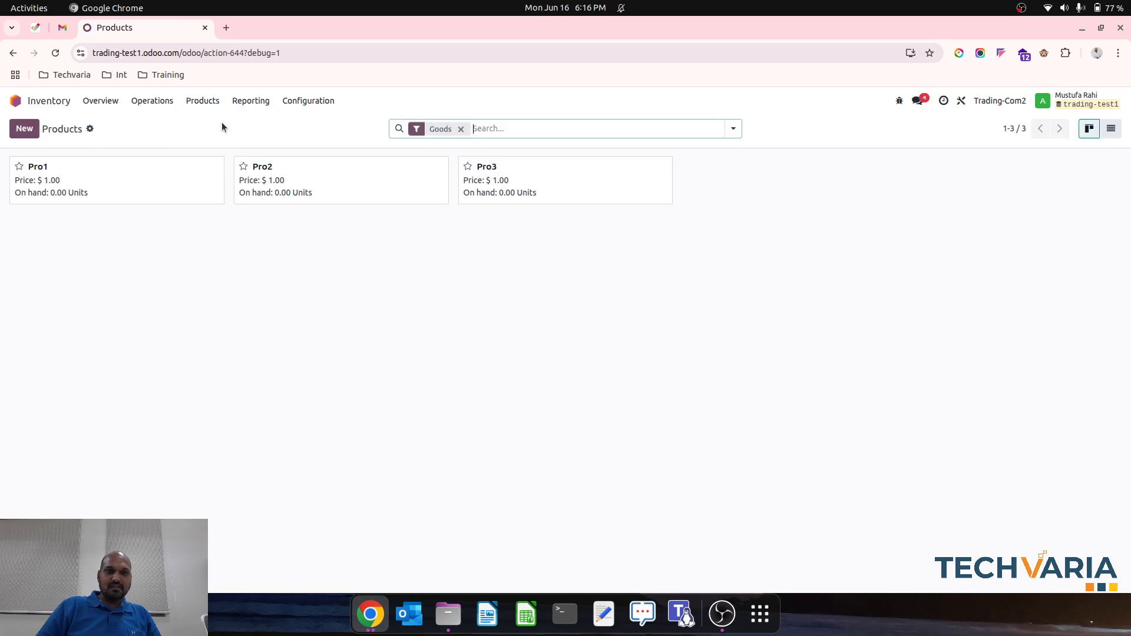
left_click(125, 190)
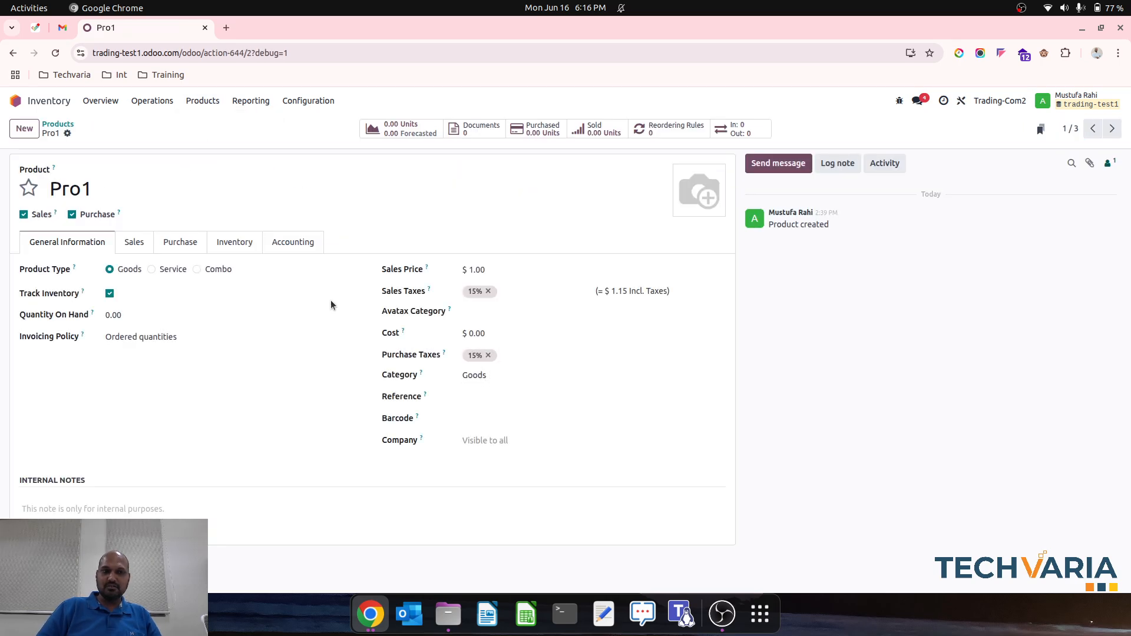
Return to the apps home screen and duplicate the browser tab, staying on the original one.
left_click(15, 101)
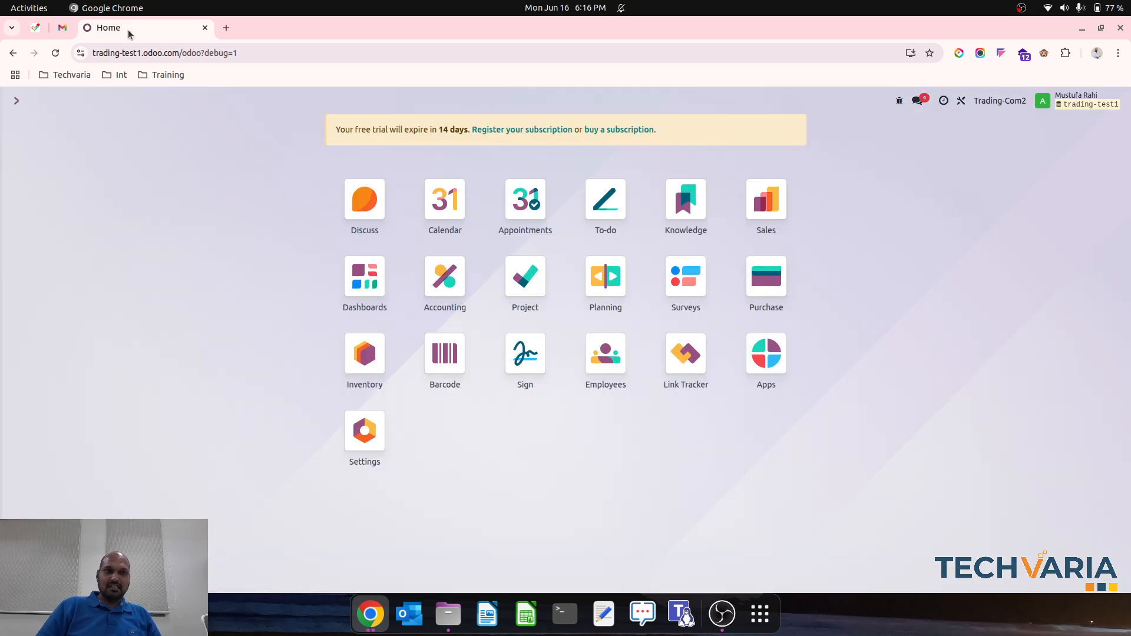
right_click(129, 34)
left_click(172, 151)
left_click(131, 27)
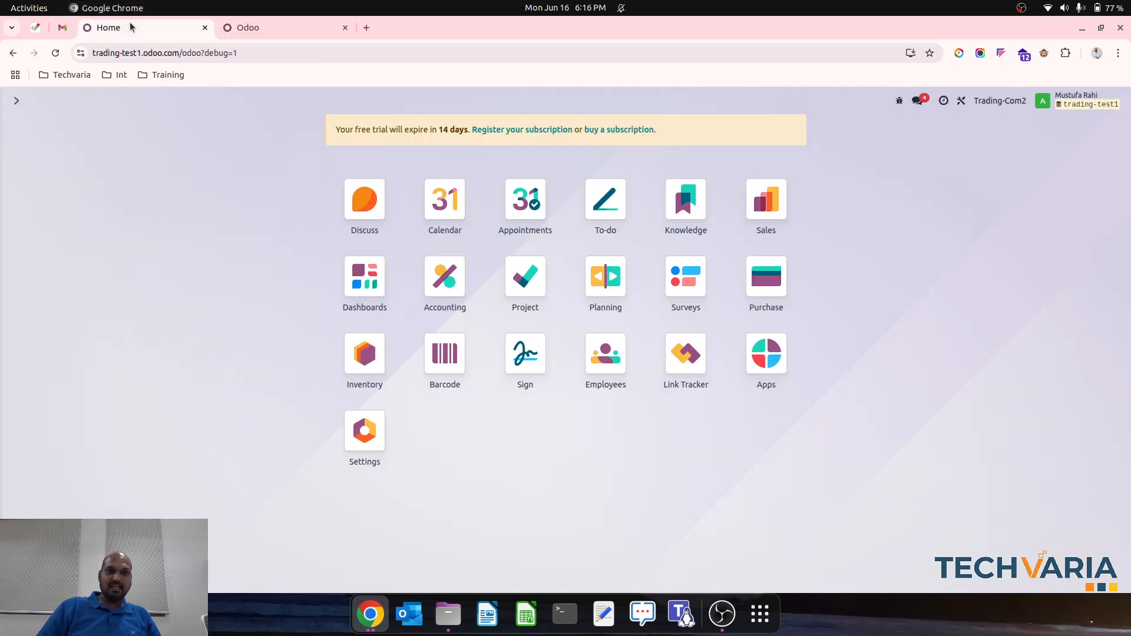
Start a new request for quotation in Purchase with Vendor1 as the vendor.
left_click(766, 277)
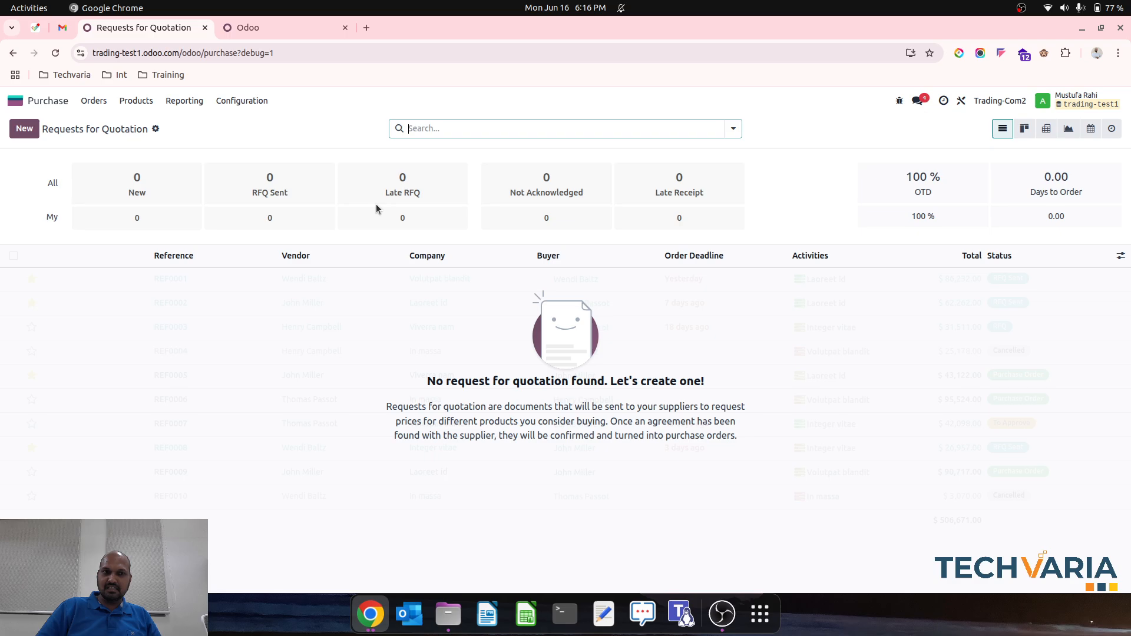
left_click(15, 127)
left_click(190, 236)
left_click(164, 259)
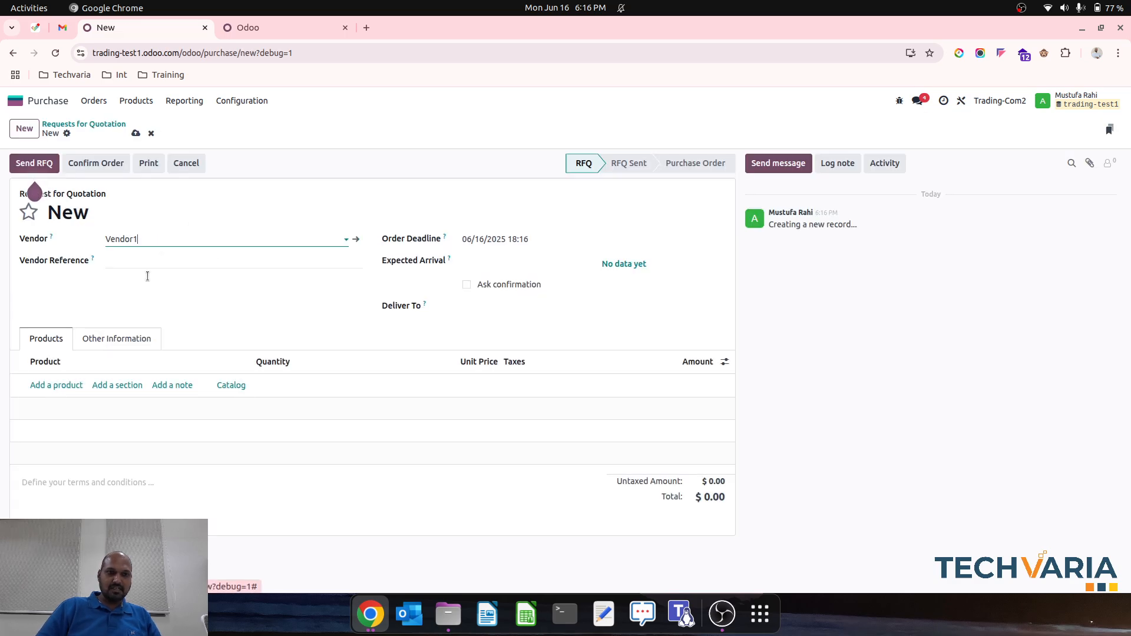
Add a product line for Pro1 with quantity 10 and unit price 10 to the request for quotation.
left_click(57, 385)
type("pro")
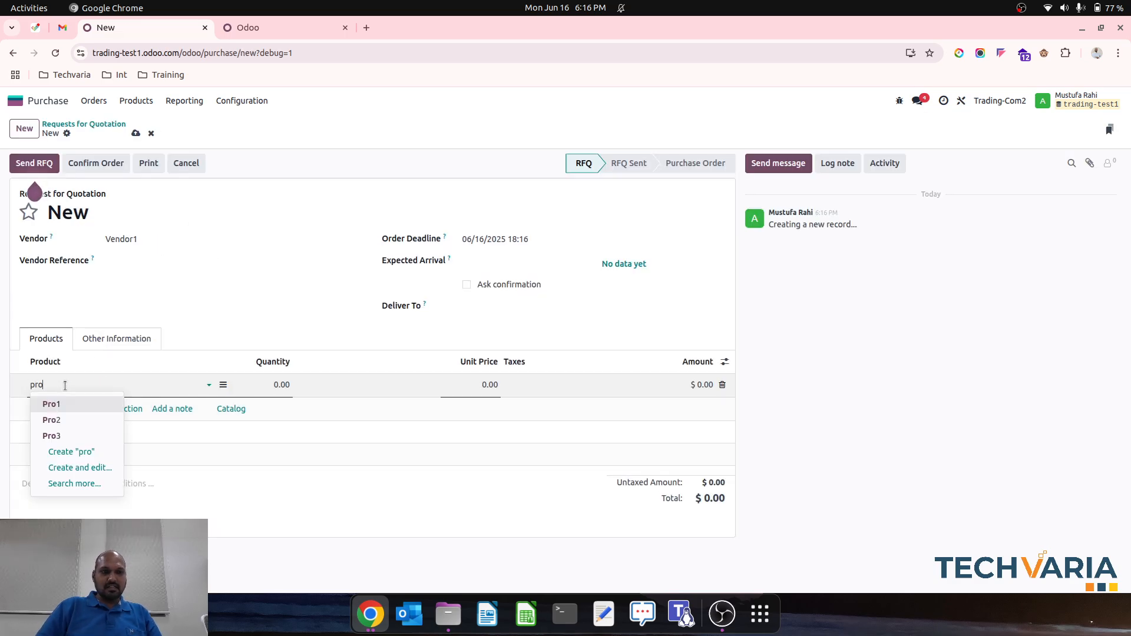
left_click(71, 404)
left_click(268, 384)
type("10")
key("Tab")
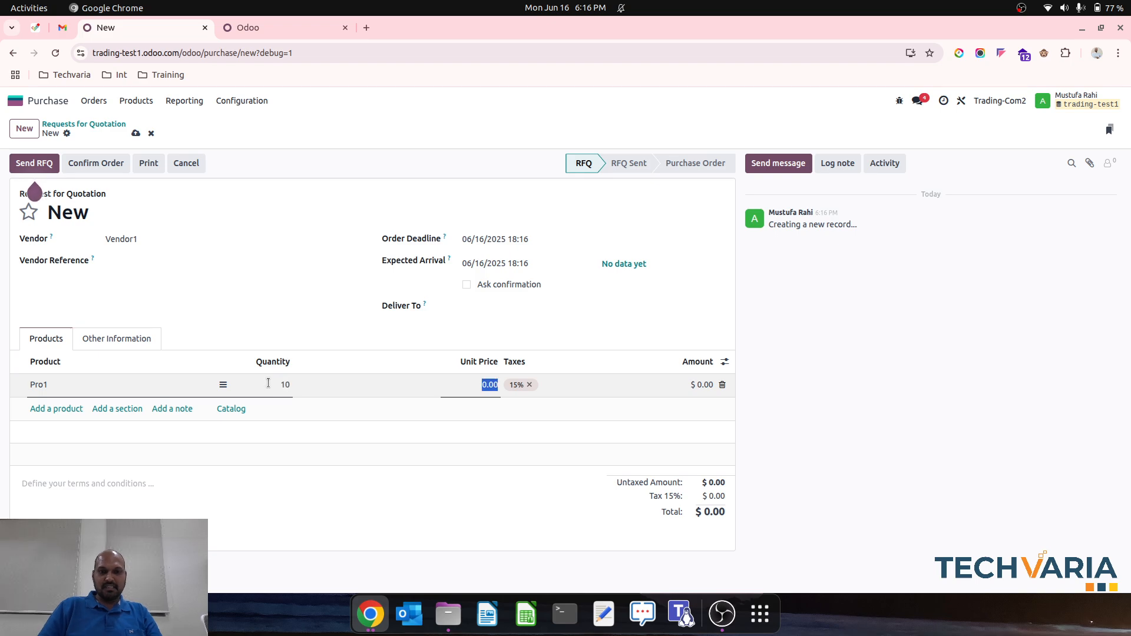
type("10")
key("Tab")
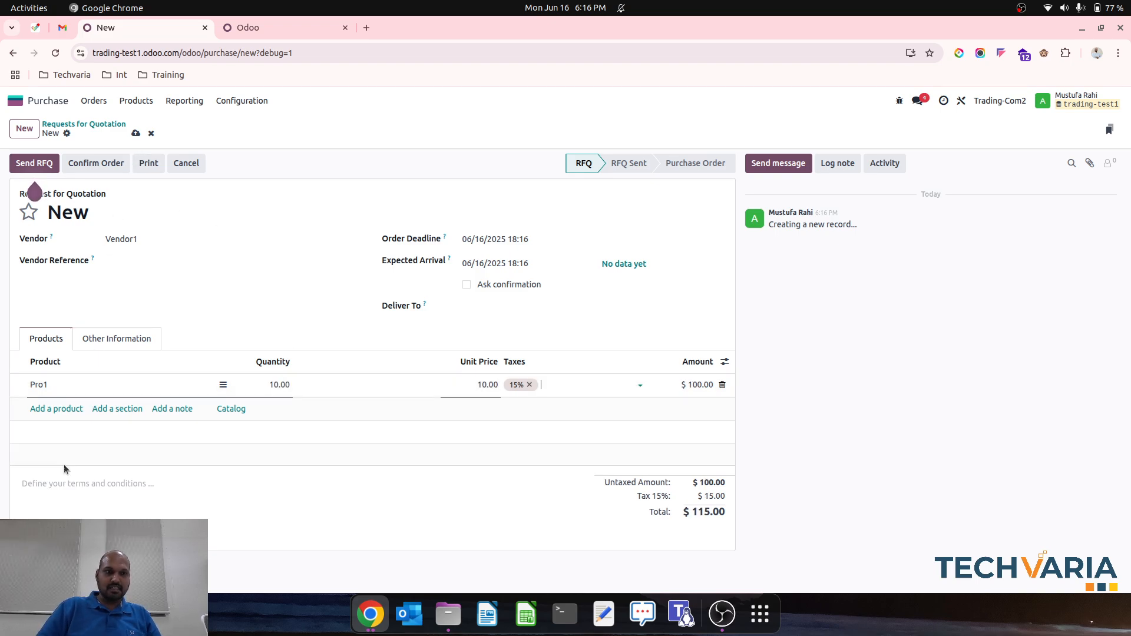
Add a product line for Pro2 with quantity 10 and unit price 20 to the request for quotation.
left_click(57, 408)
type("pro")
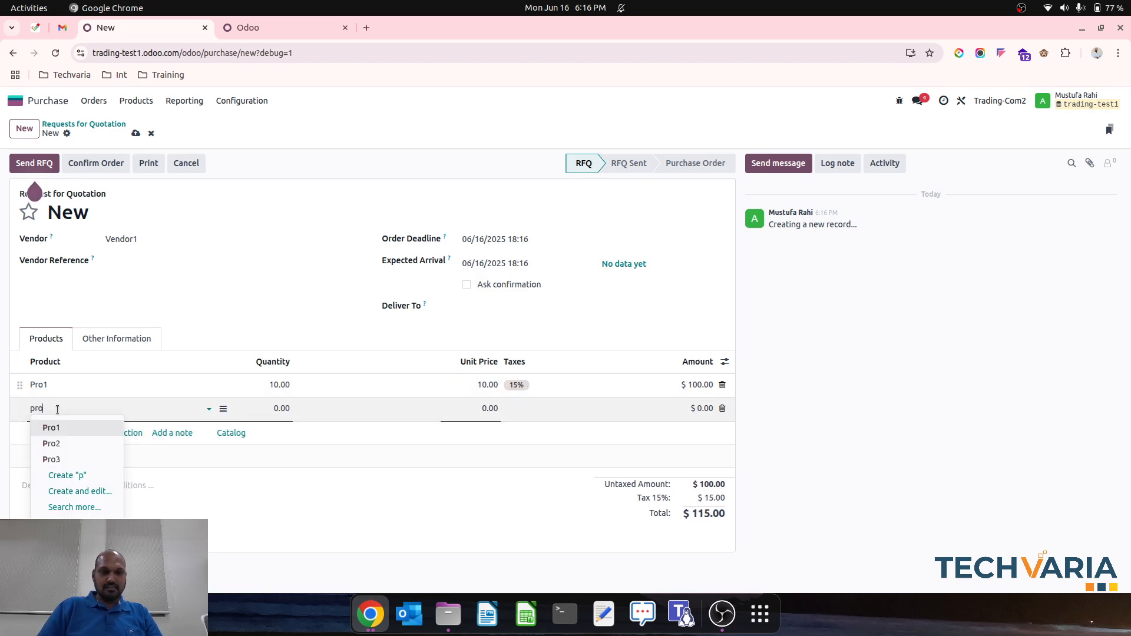
left_click(68, 443)
left_click(266, 410)
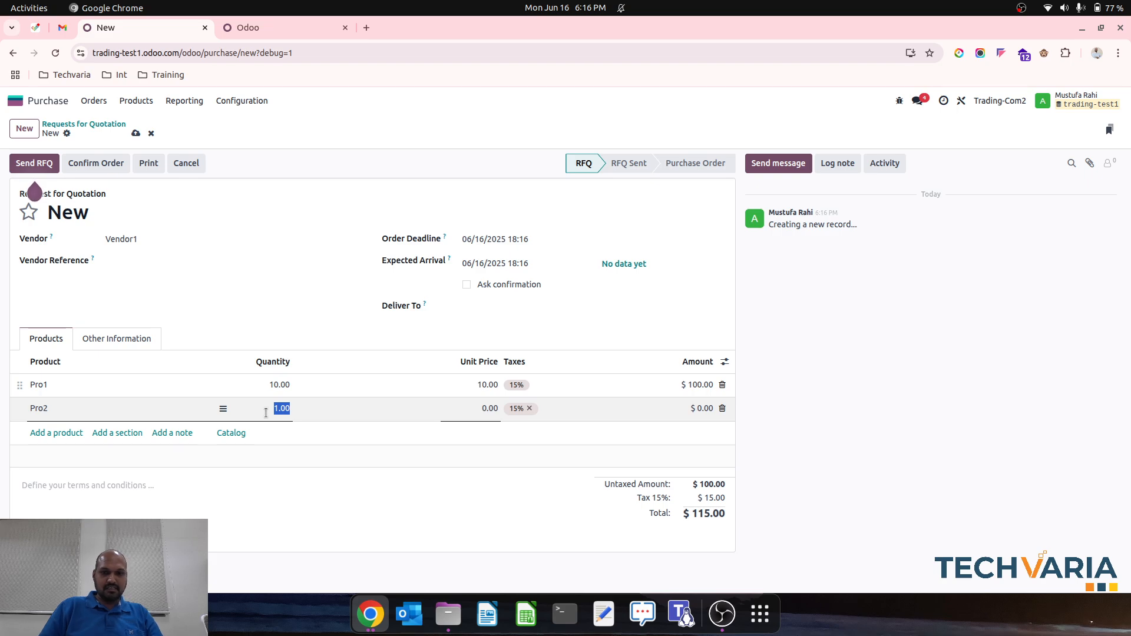
type("10")
key("Tab")
type("20")
left_click(145, 219)
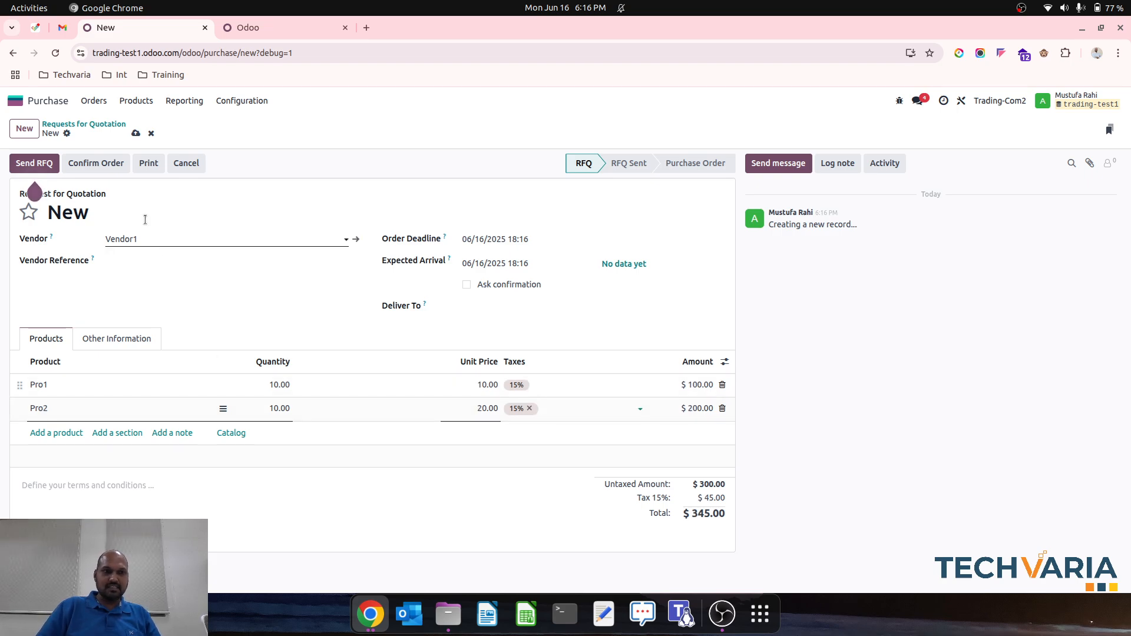
Try to save the request for quotation and fill in its Deliver To field, and discard the record.
left_click(135, 133)
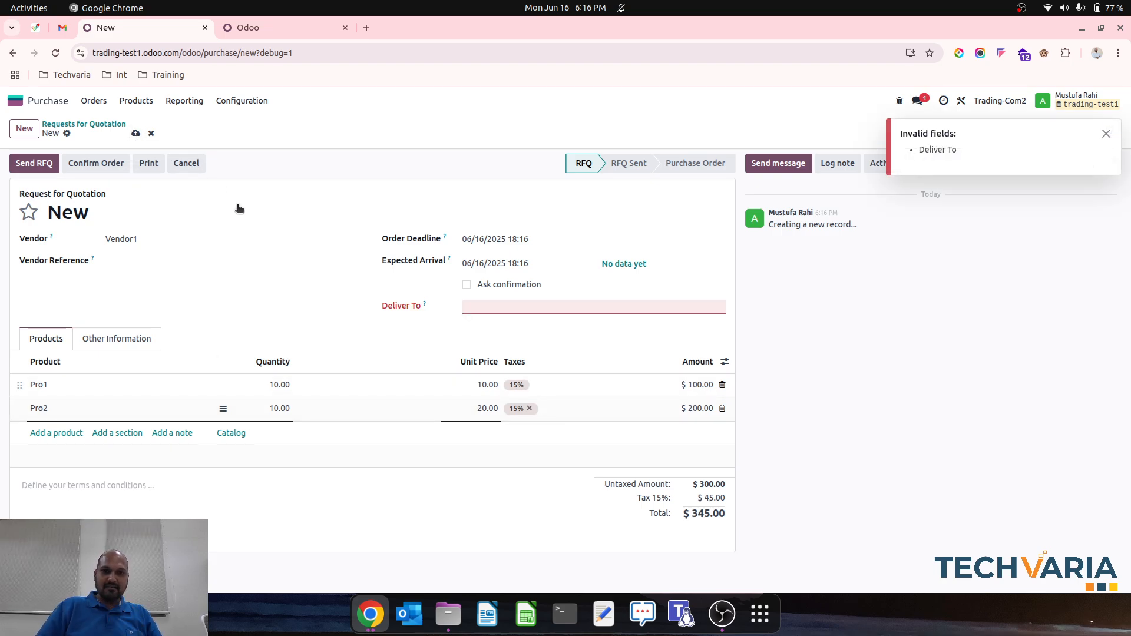
left_click(466, 305)
left_click(135, 133)
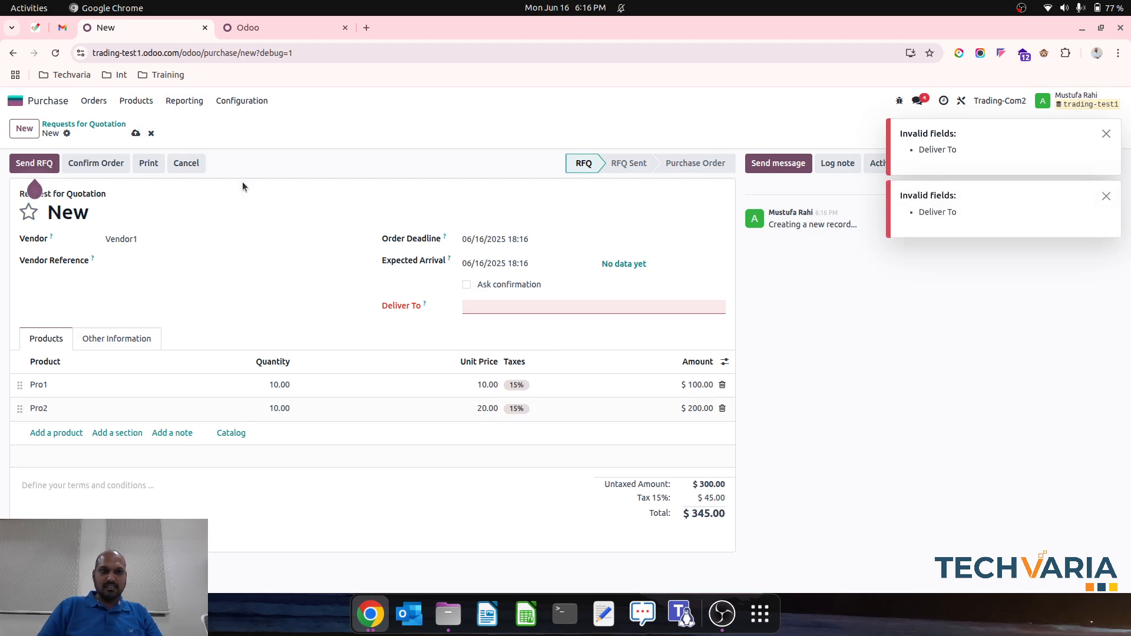
left_click(150, 134)
Create and save a warehouse for Trading-Com2 with the short name WH2 in the Inventory warehouse configuration.
left_click(26, 107)
type("inve")
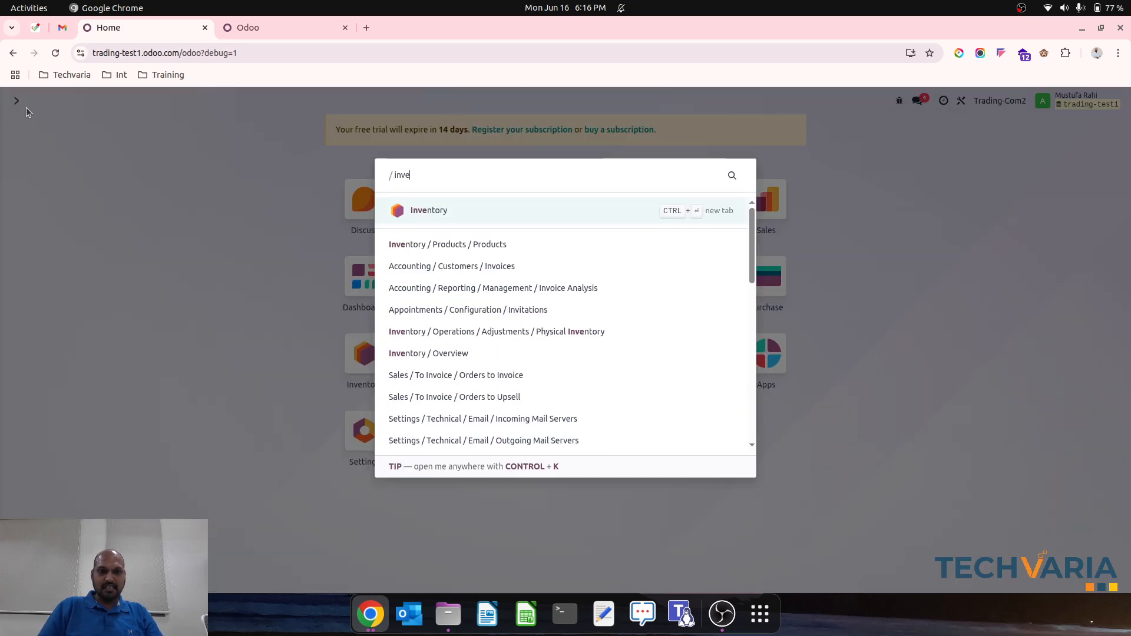
key("Return")
left_click(311, 103)
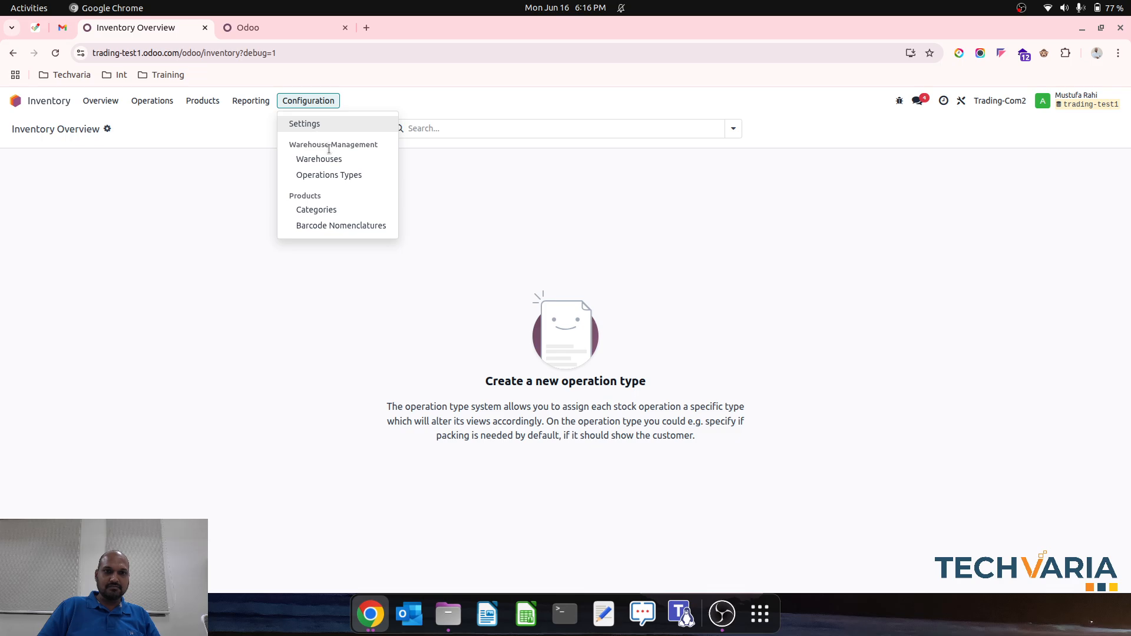
left_click(321, 158)
left_click(24, 128)
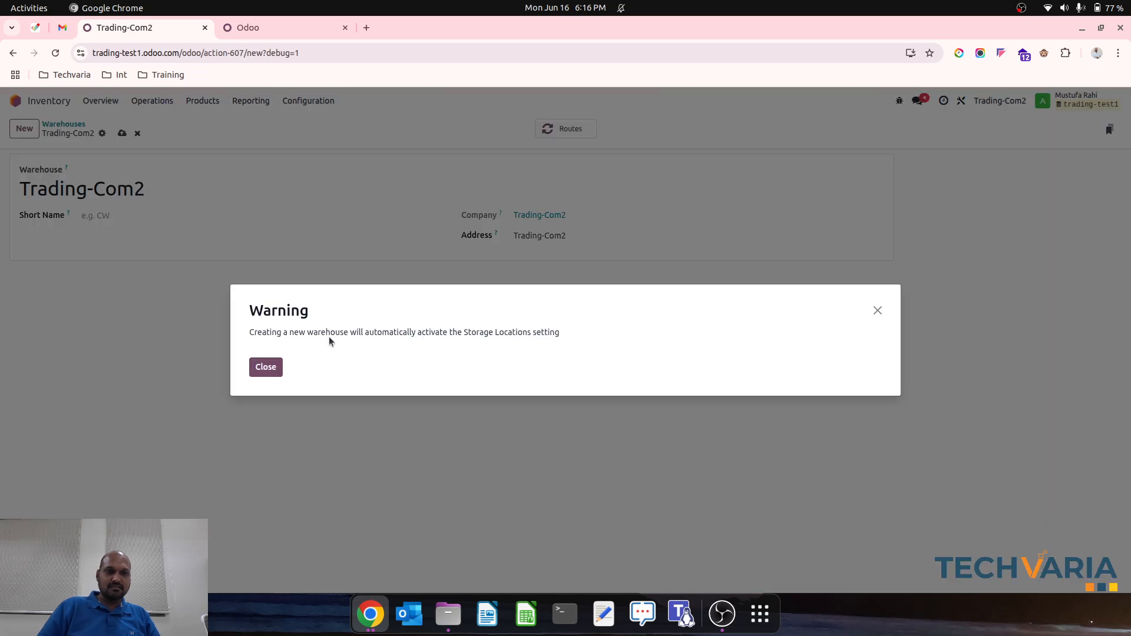
left_click(265, 368)
left_click(127, 213)
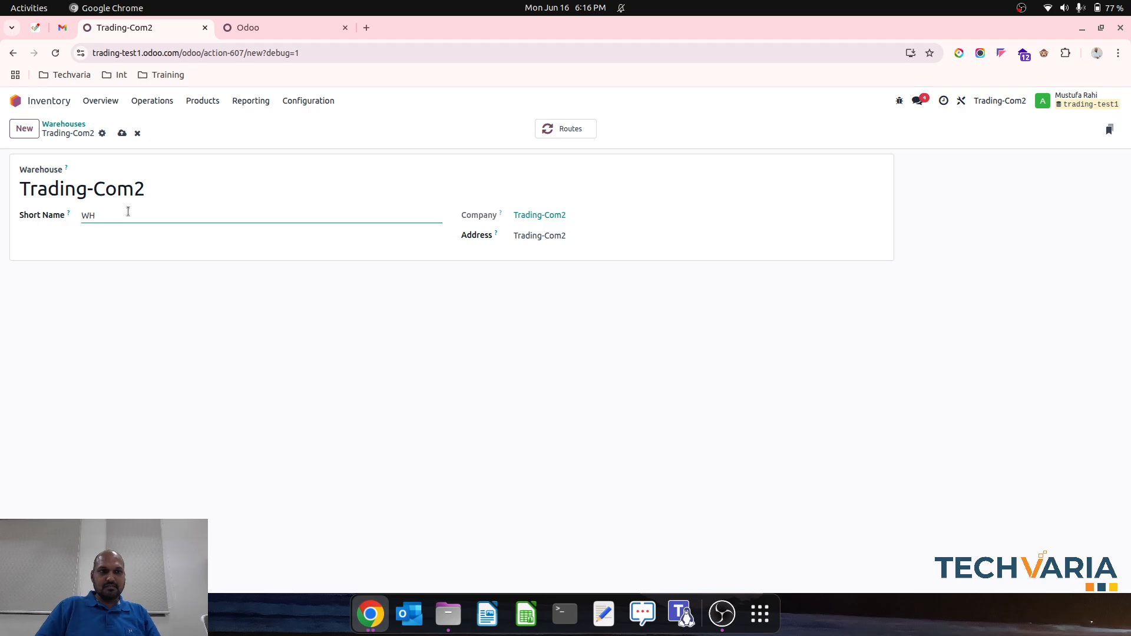
left_click(122, 133)
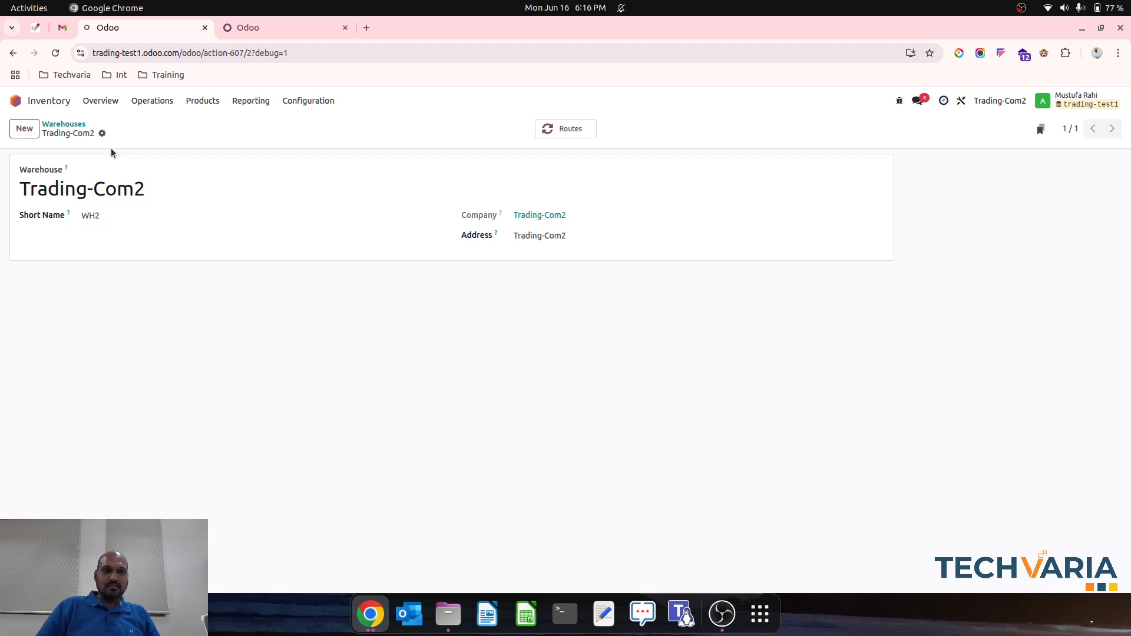
Create a new request for quotation in the Purchase app and choose Vendor1 as its vendor.
left_click(15, 101)
left_click(775, 292)
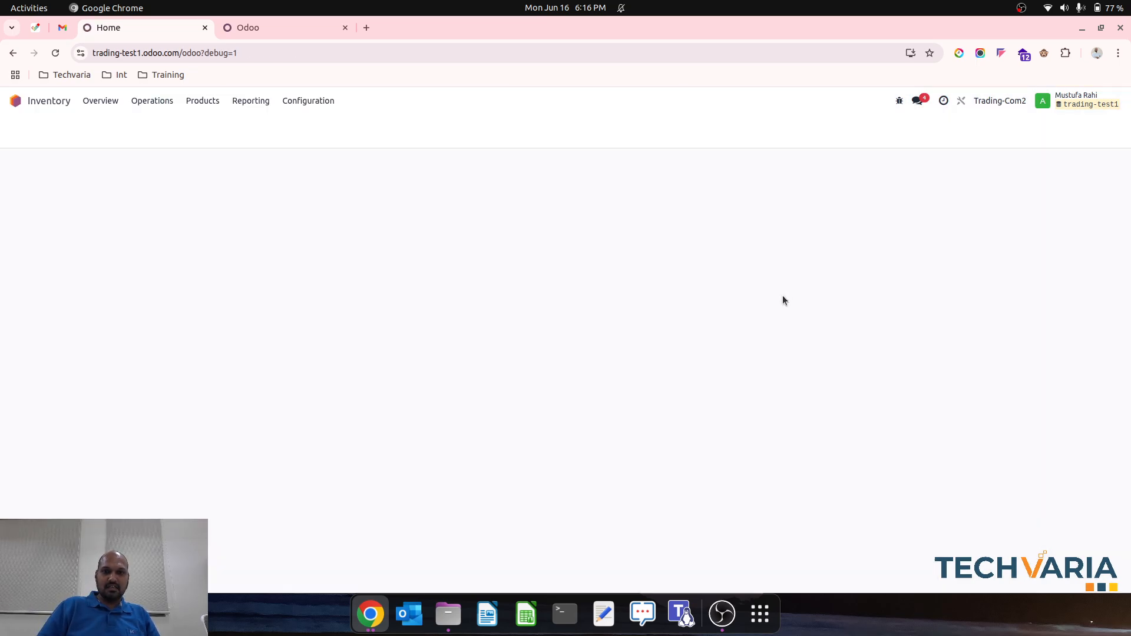
left_click(24, 128)
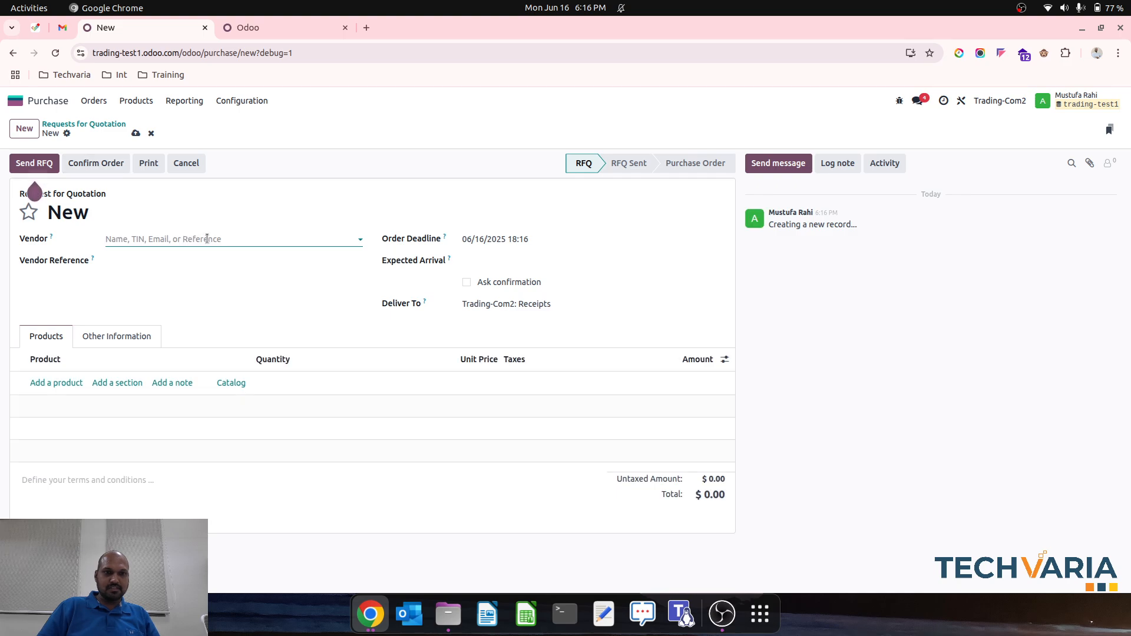
left_click(183, 234)
left_click(182, 265)
Add Pro1 to the request for quotation with a quantity of 10 and a unit price of 10.
left_click(72, 384)
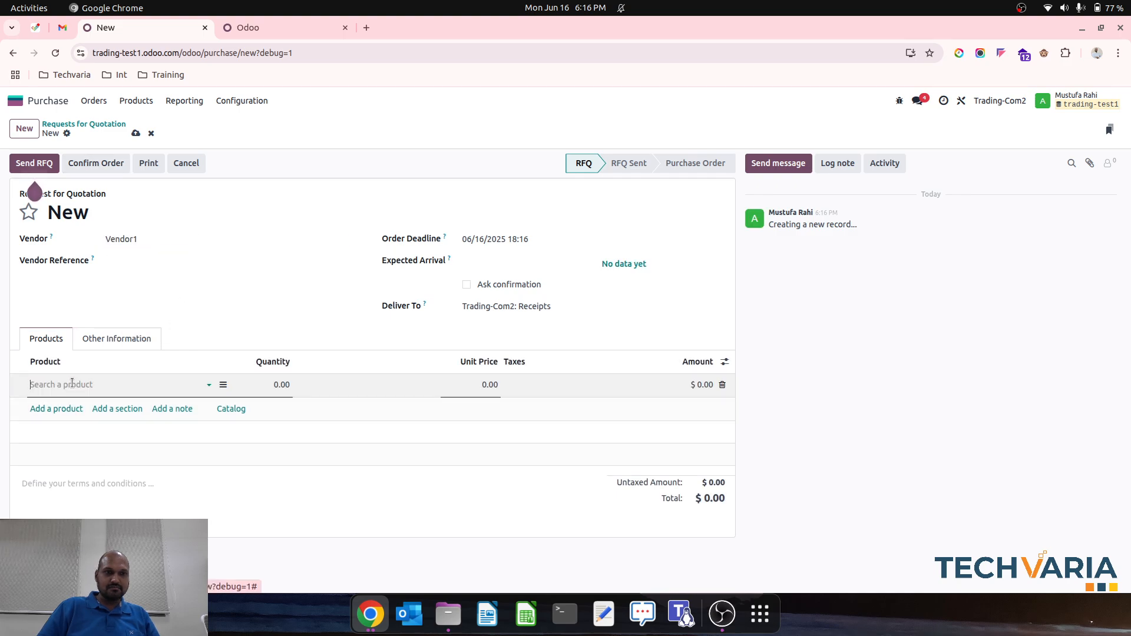
left_click(80, 403)
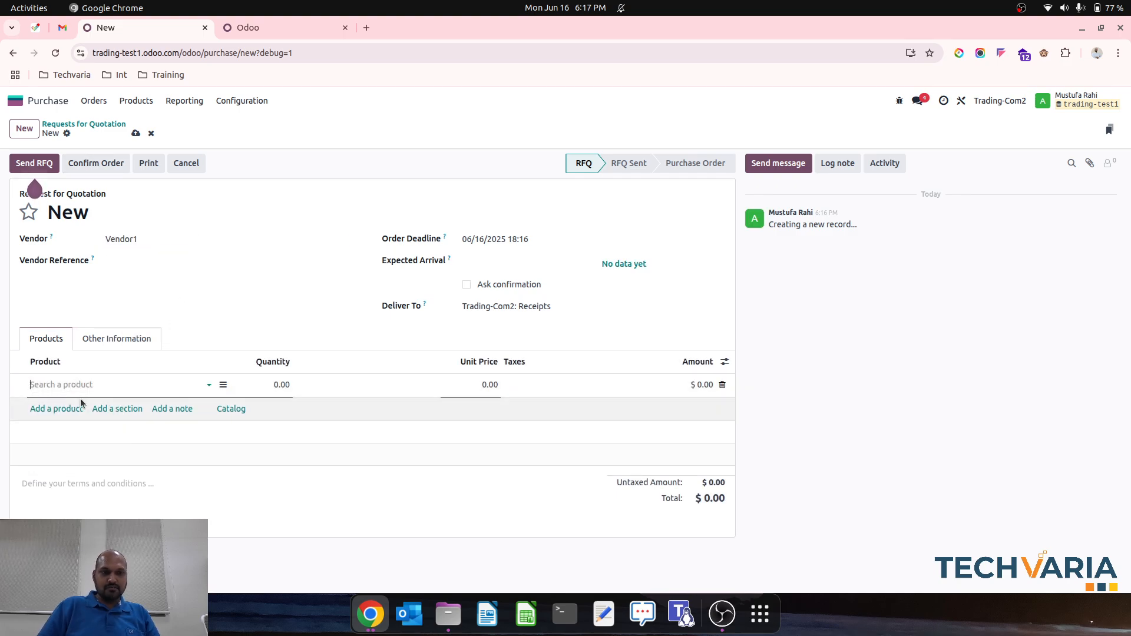
left_click(256, 384)
type("10")
key("Tab")
type("10")
key("Return")
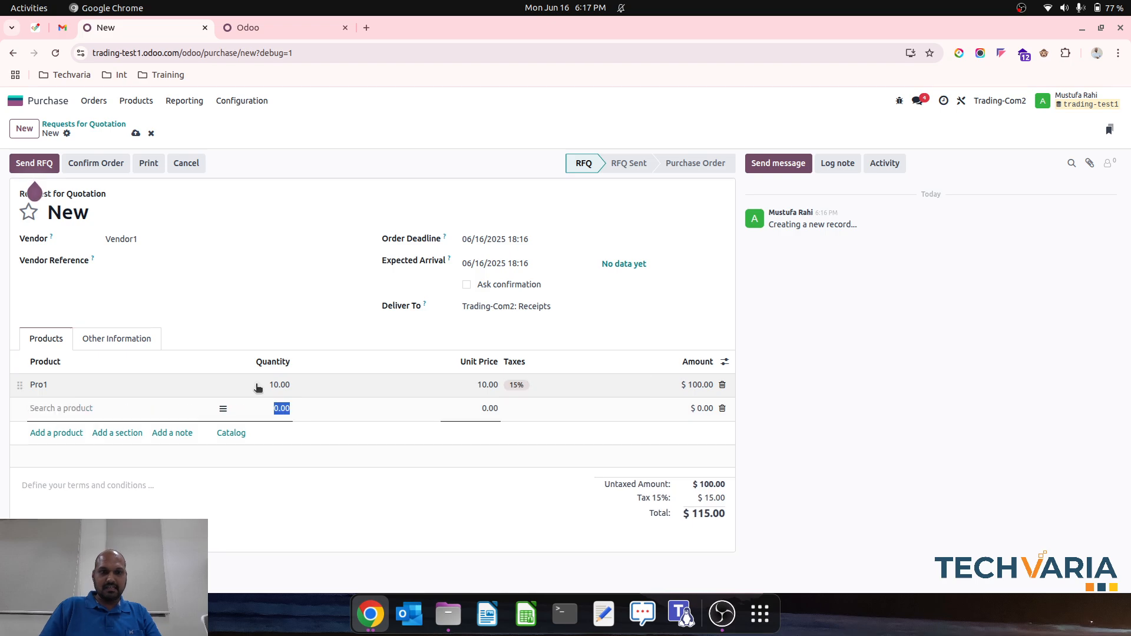
Add Pro2 with a quantity of 20 and a unit price of 20 to the request for quotation, and discard the record.
left_click(190, 406)
type("pro")
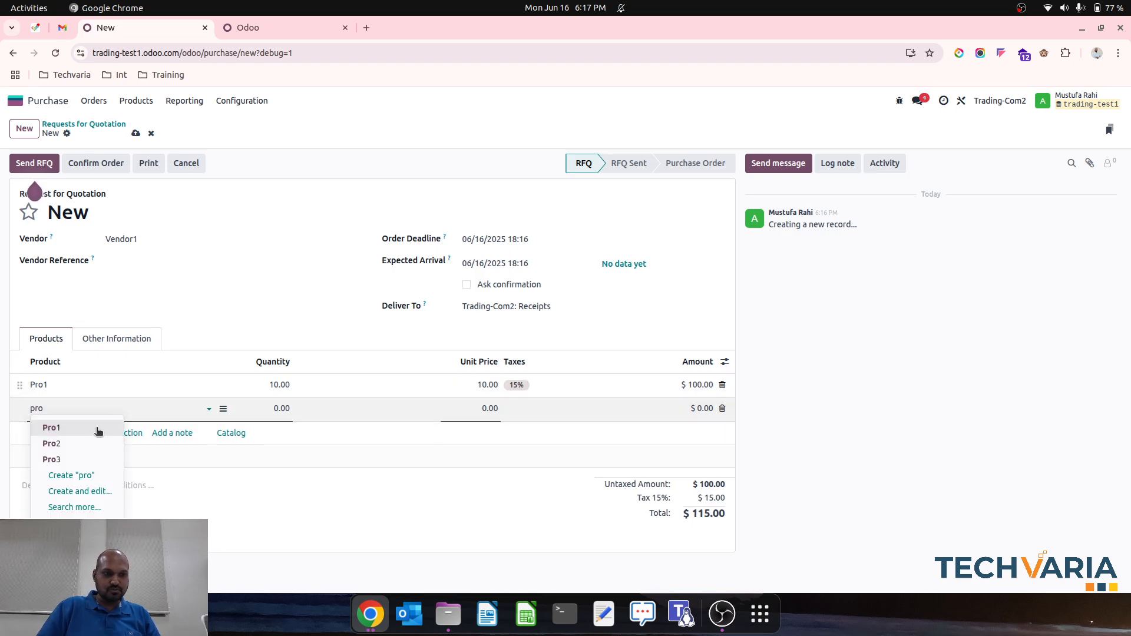
left_click(71, 444)
left_click(275, 409)
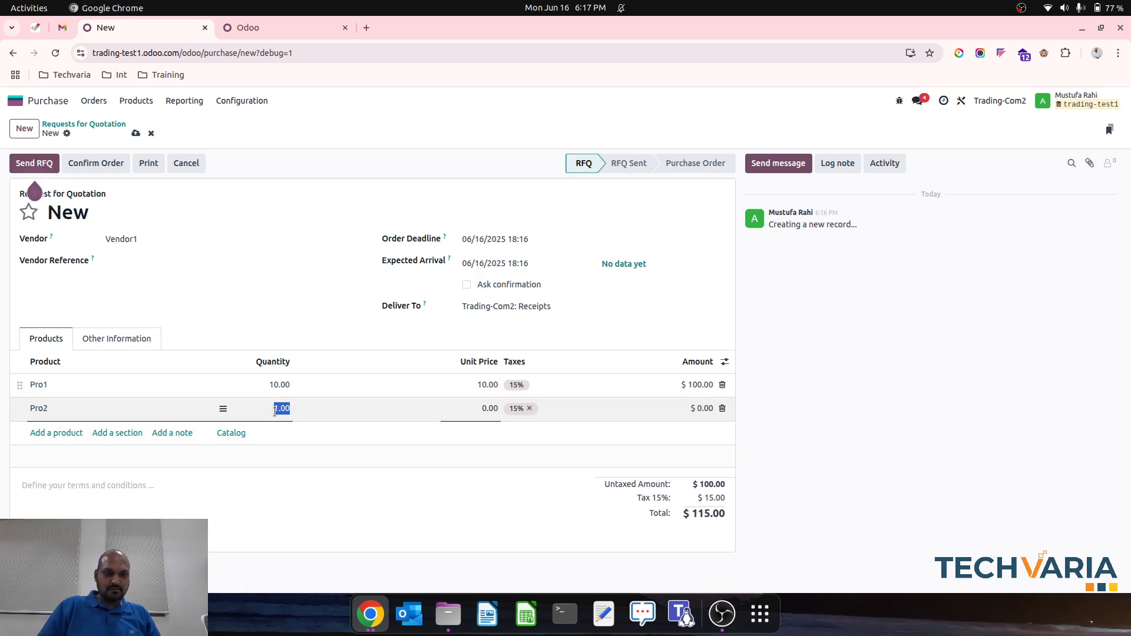
type("20")
key("Tab")
type("20")
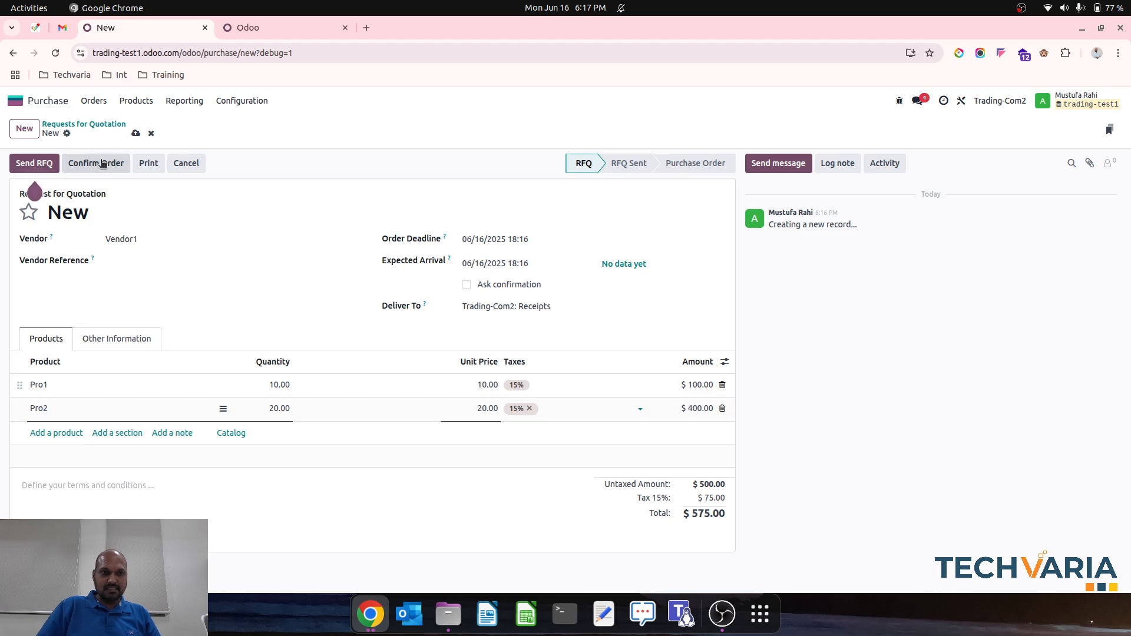
left_click(135, 134)
Create another request for quotation with Vendor1 as the vendor.
left_click(24, 128)
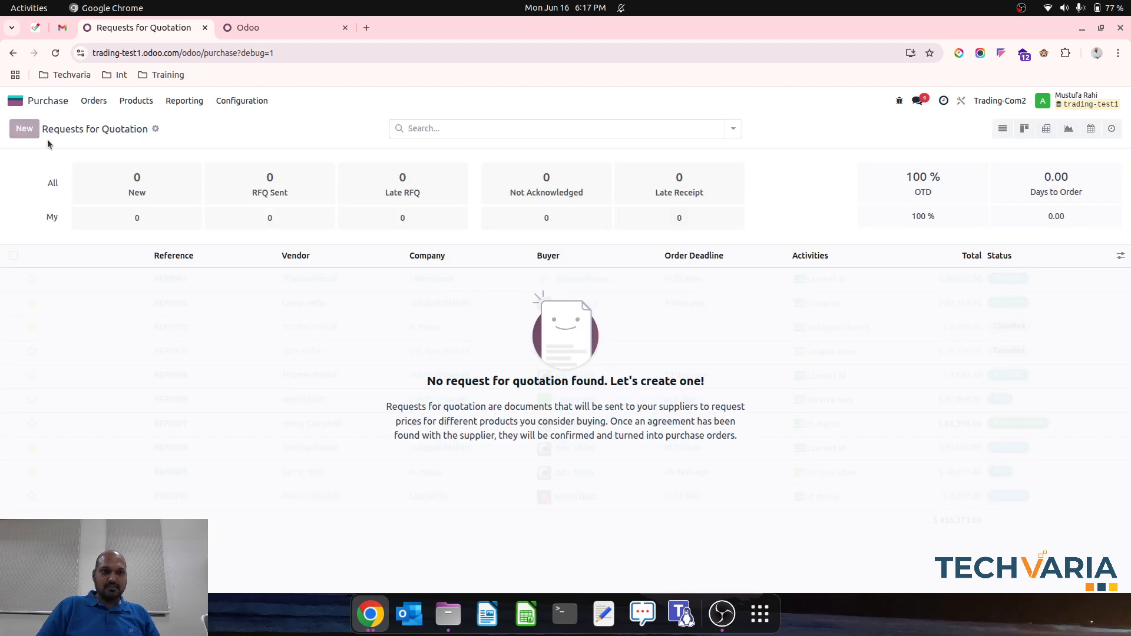
left_click(143, 237)
type("ve")
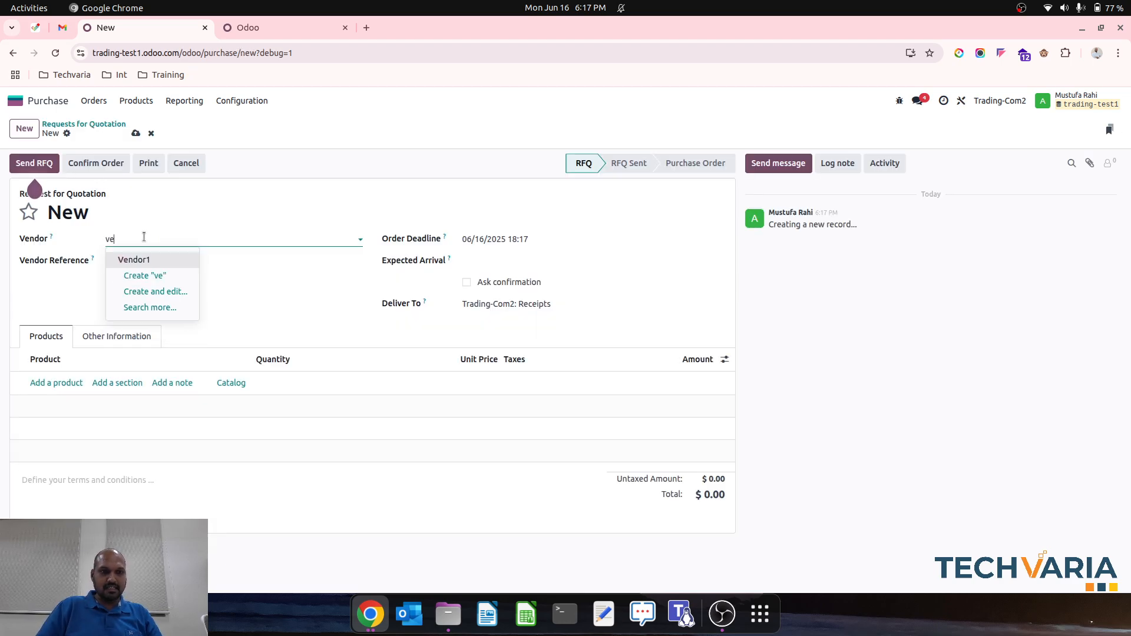
left_click(154, 258)
Add a Pro1 line to the request for quotation with a quantity of 10 and a unit price of 10.
left_click(58, 386)
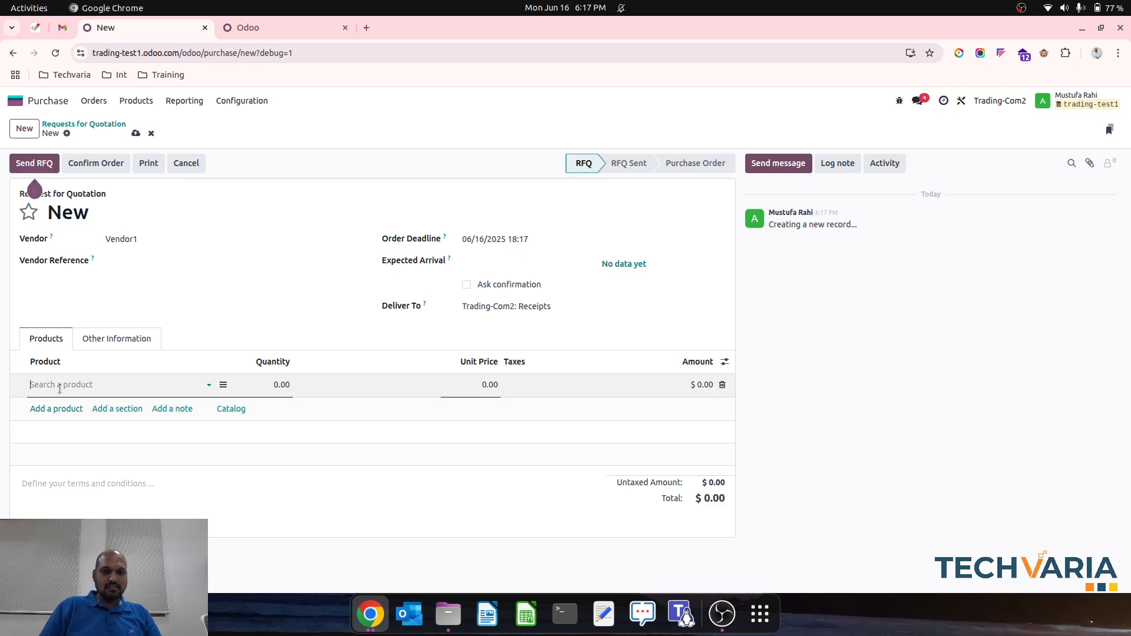
type("pro")
key("Return")
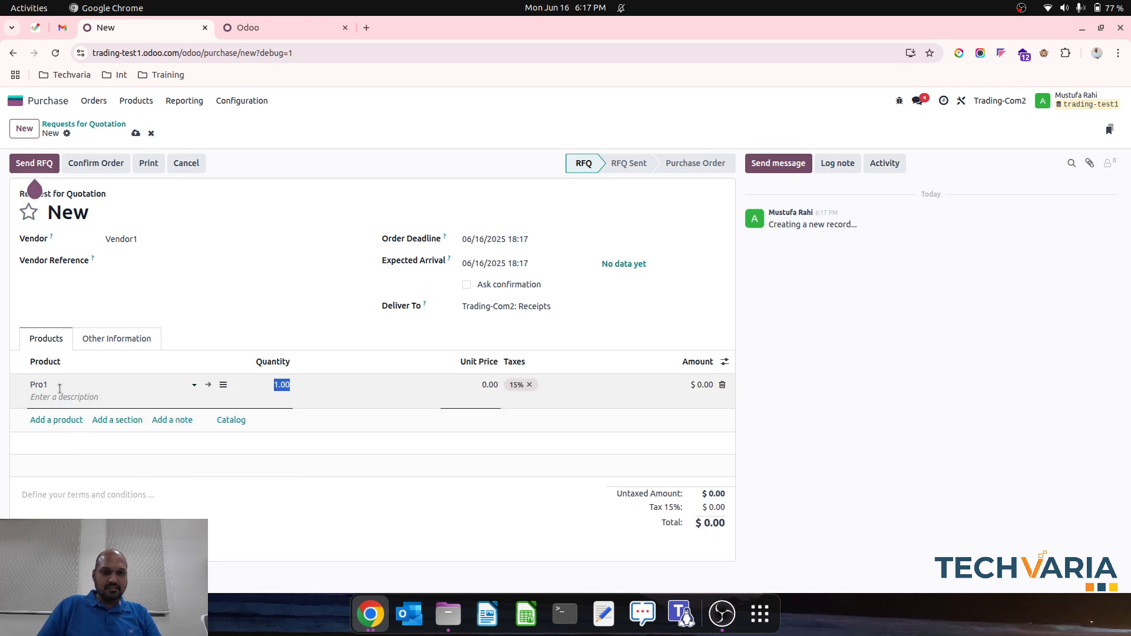
type("19")
key("Tab")
key("shift+Tab")
type("10")
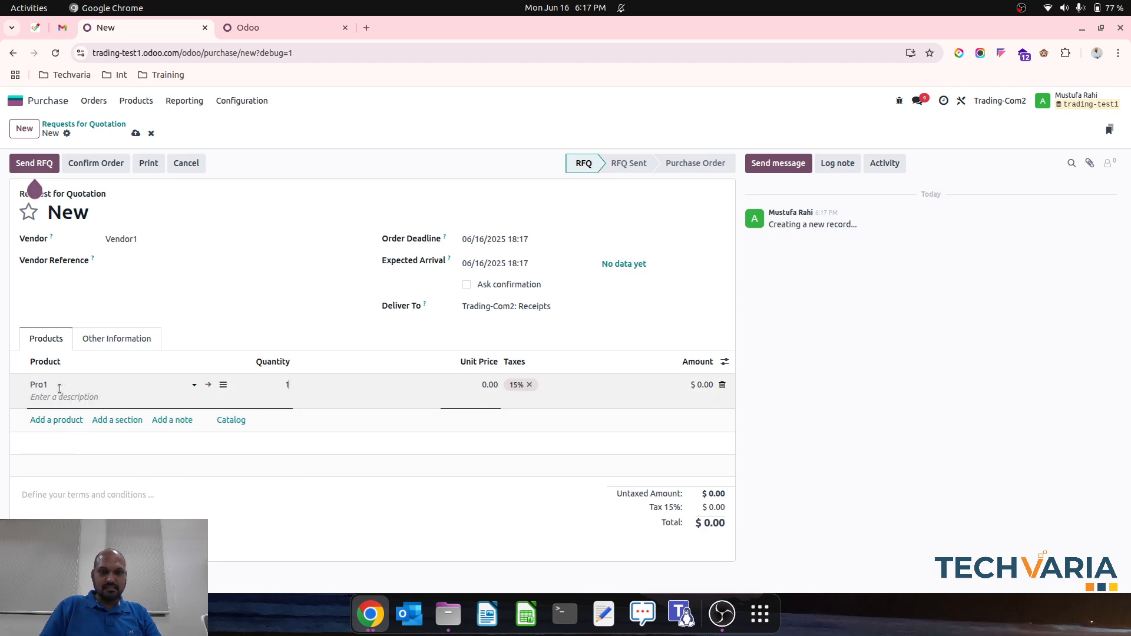
key("Tab")
type("10")
key("Return")
Add a Pro2 line with a quantity of 20 and a unit price of 20, and confirm the order.
type("pro")
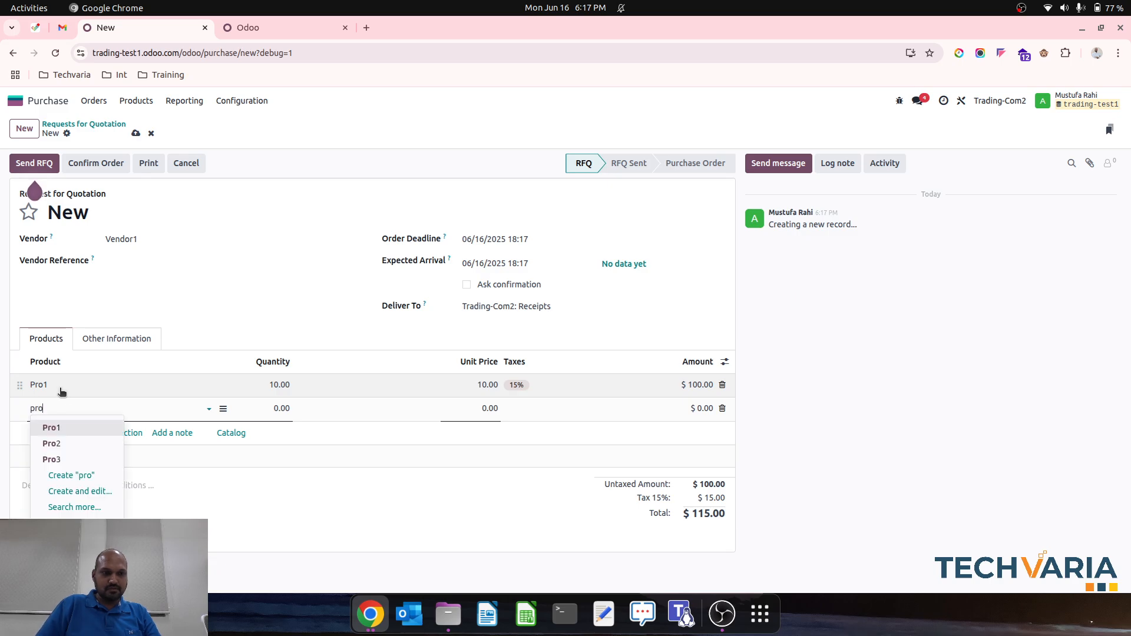
key("Down")
key("Return")
type("20")
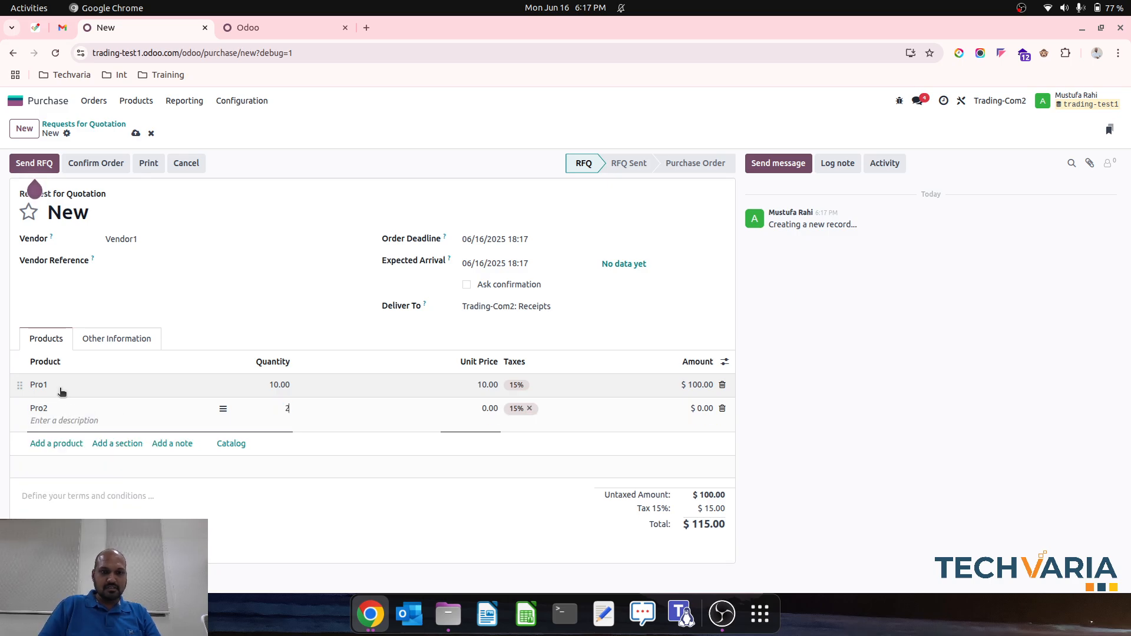
key("Tab")
type("20")
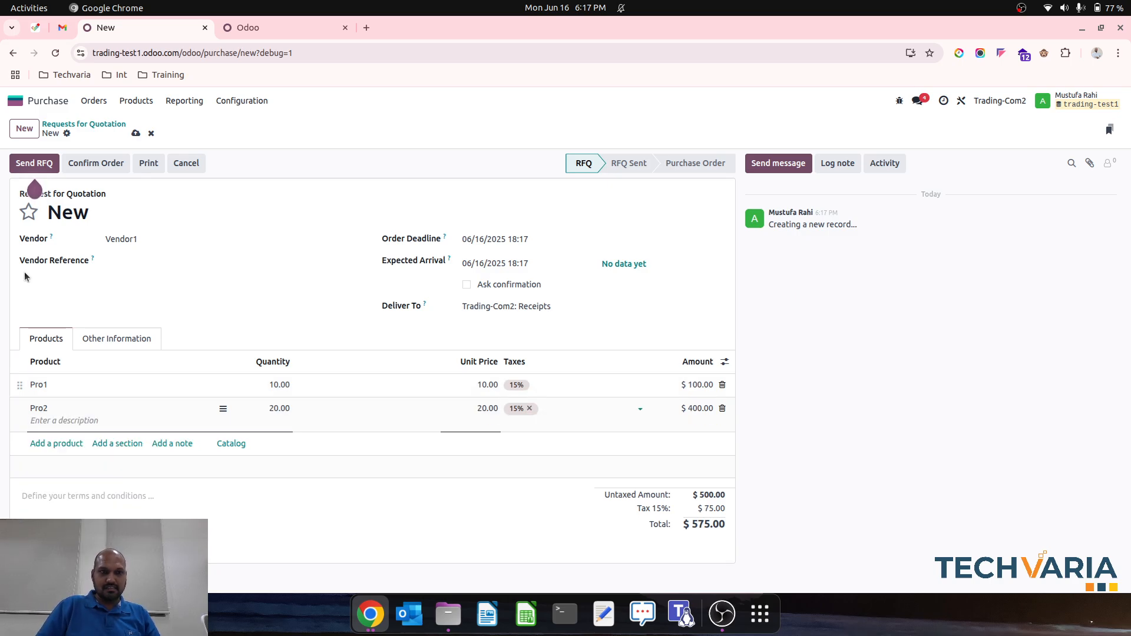
left_click(94, 162)
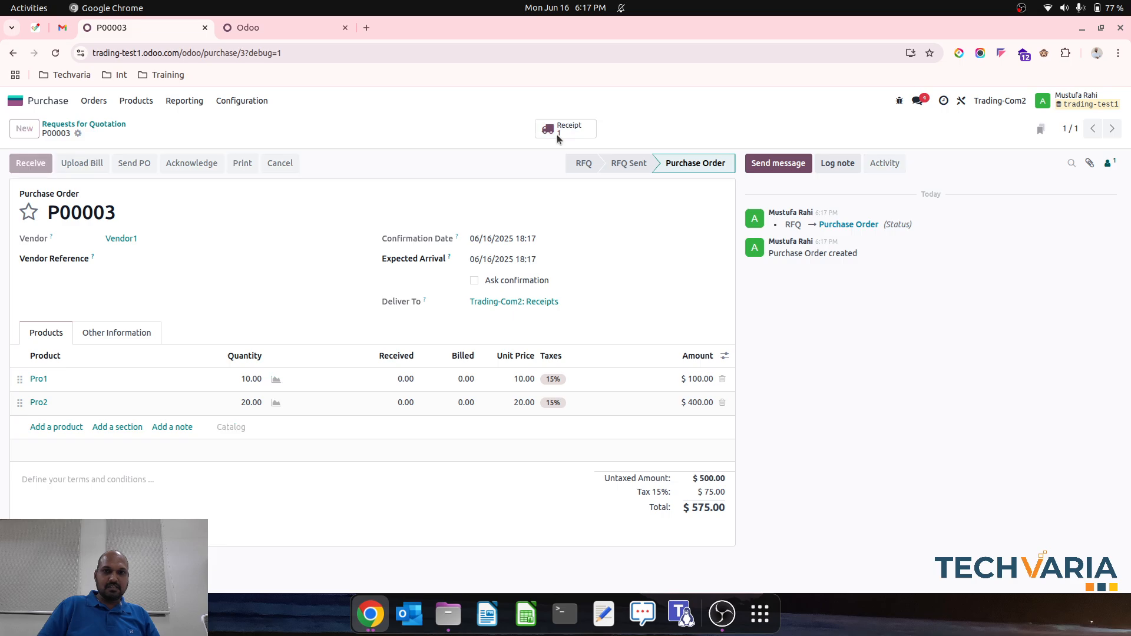
Open the purchase order's receipt, and open the Accounting Balance Sheet in the second browser tab.
left_click(557, 133)
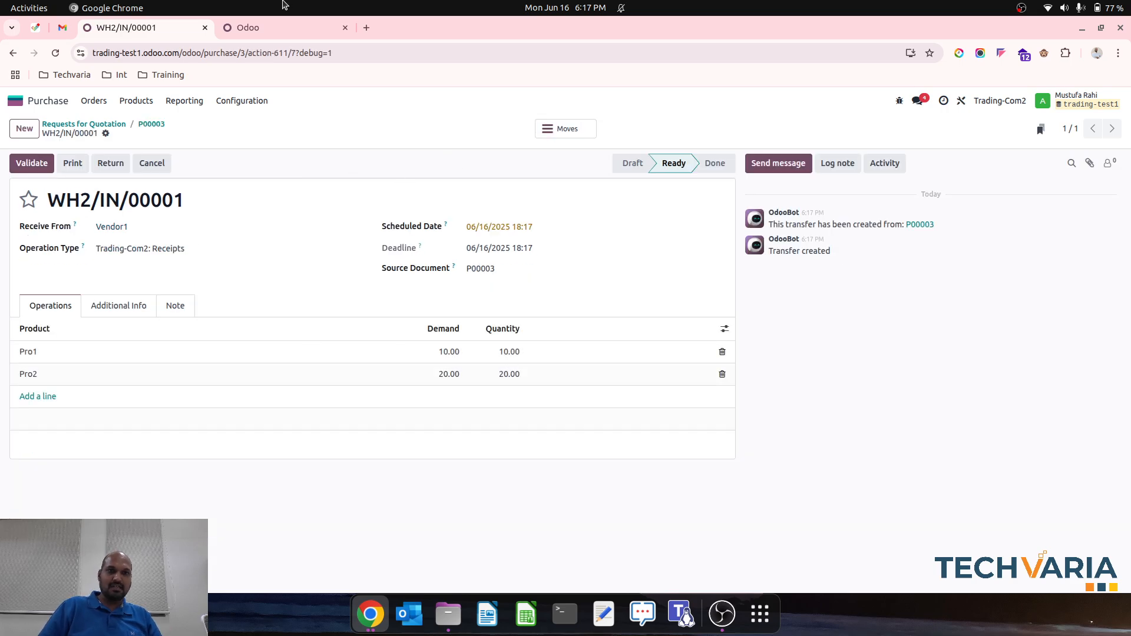
left_click(281, 23)
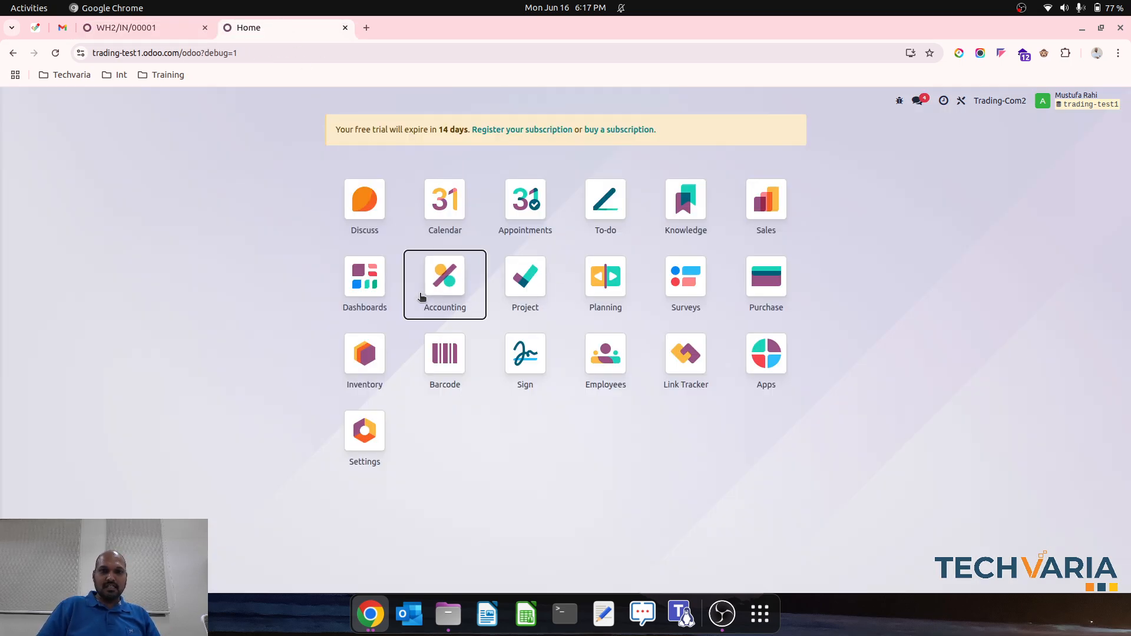
left_click(439, 286)
left_click(313, 101)
left_click(323, 140)
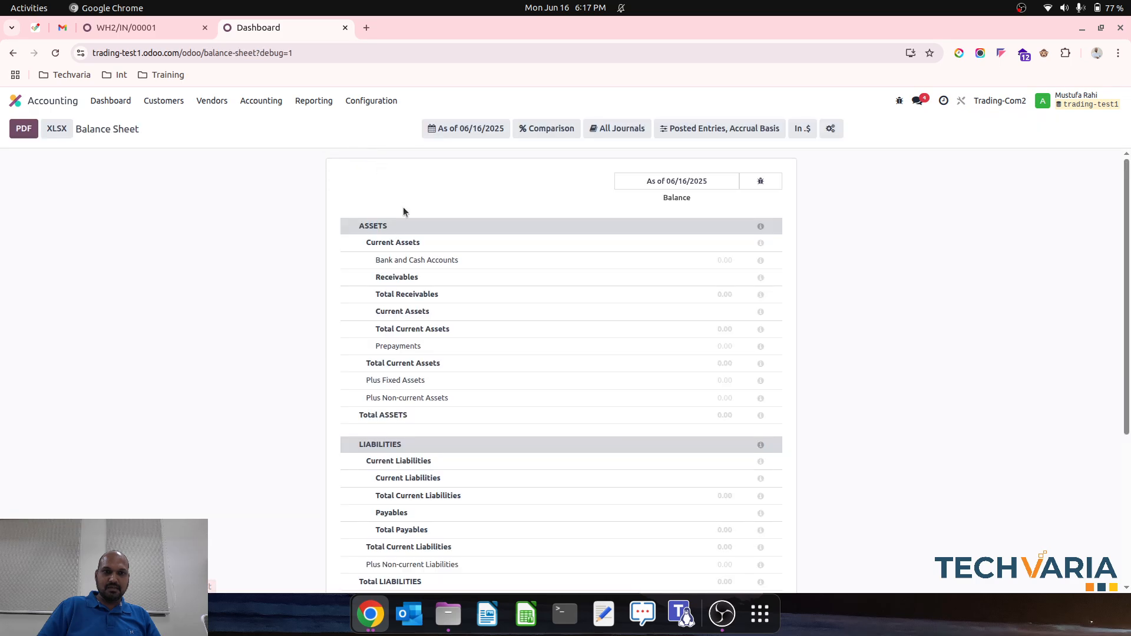
Validate the receipt of Pro1 and Pro2, and check the stock valuation account in the Balance Sheet.
left_click(181, 31)
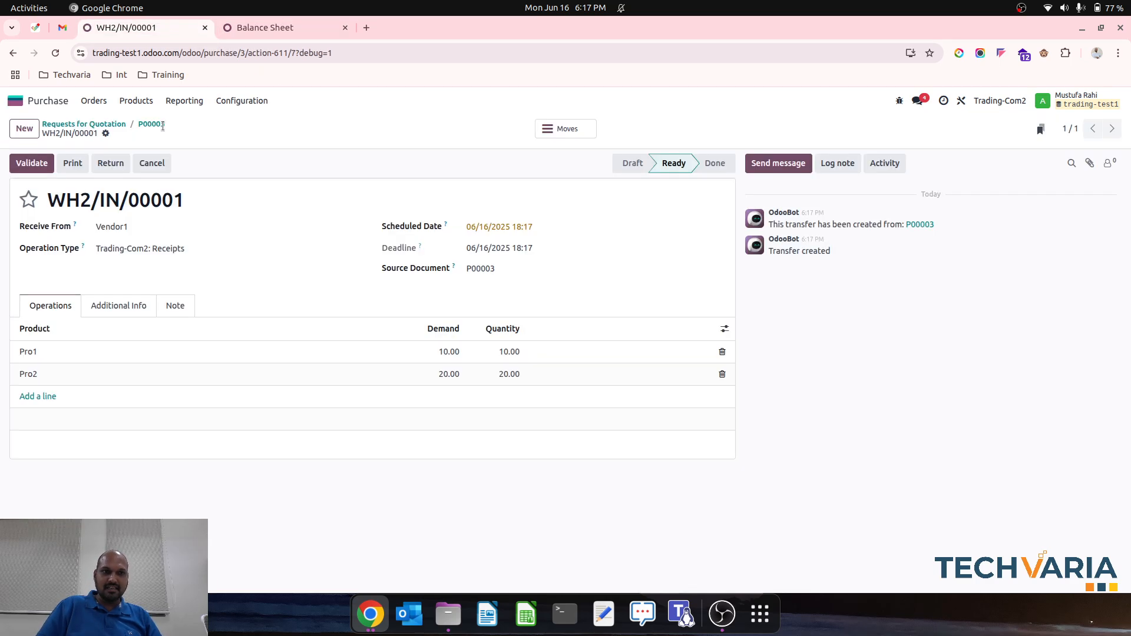
left_click(42, 165)
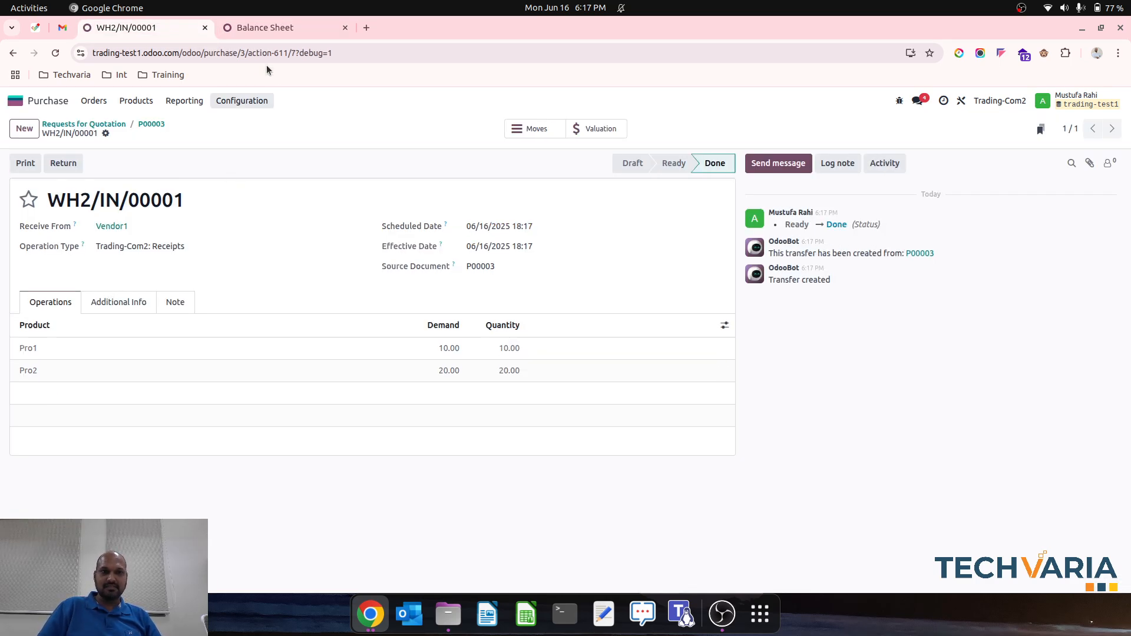
left_click(273, 28)
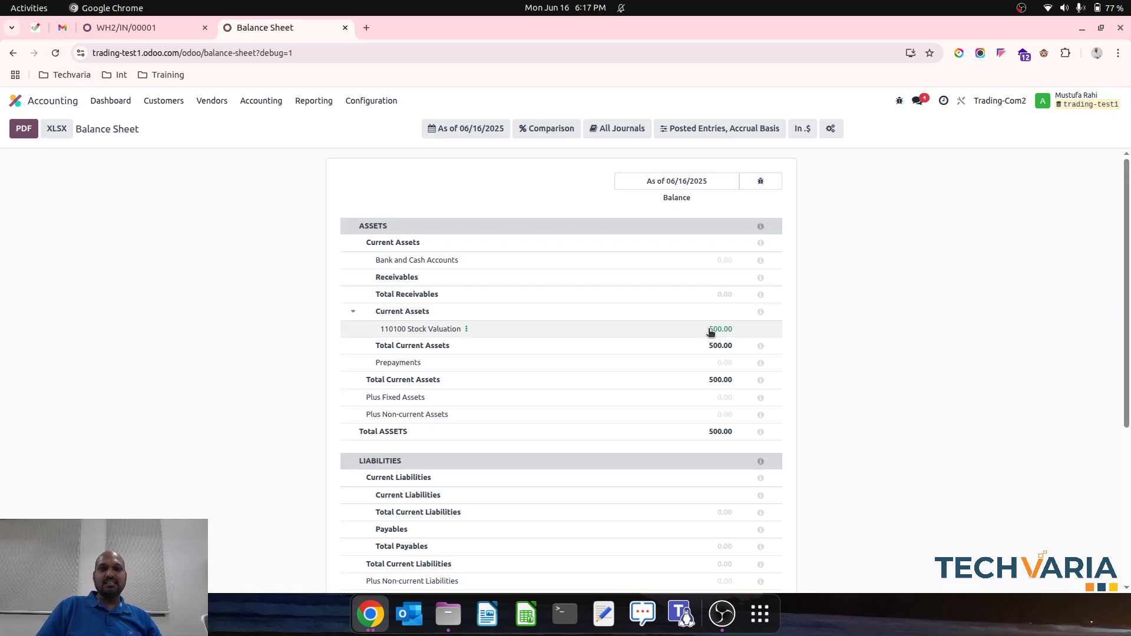
Return from the receipt to its purchase order, and examine the Profit and Loss report in Accounting.
left_click(155, 28)
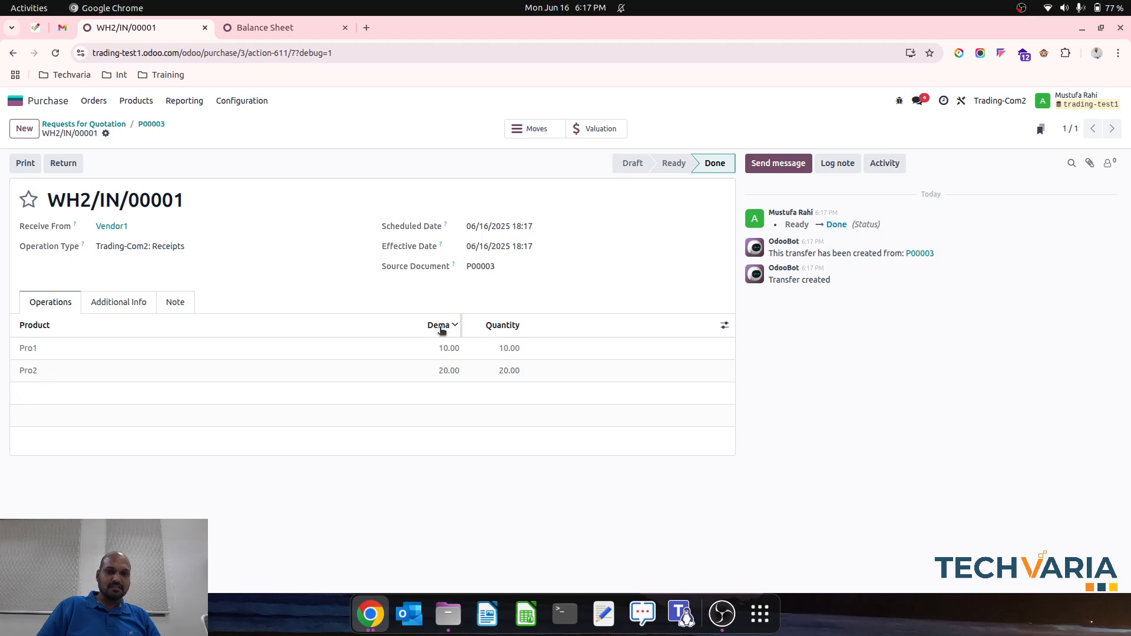
left_click(161, 125)
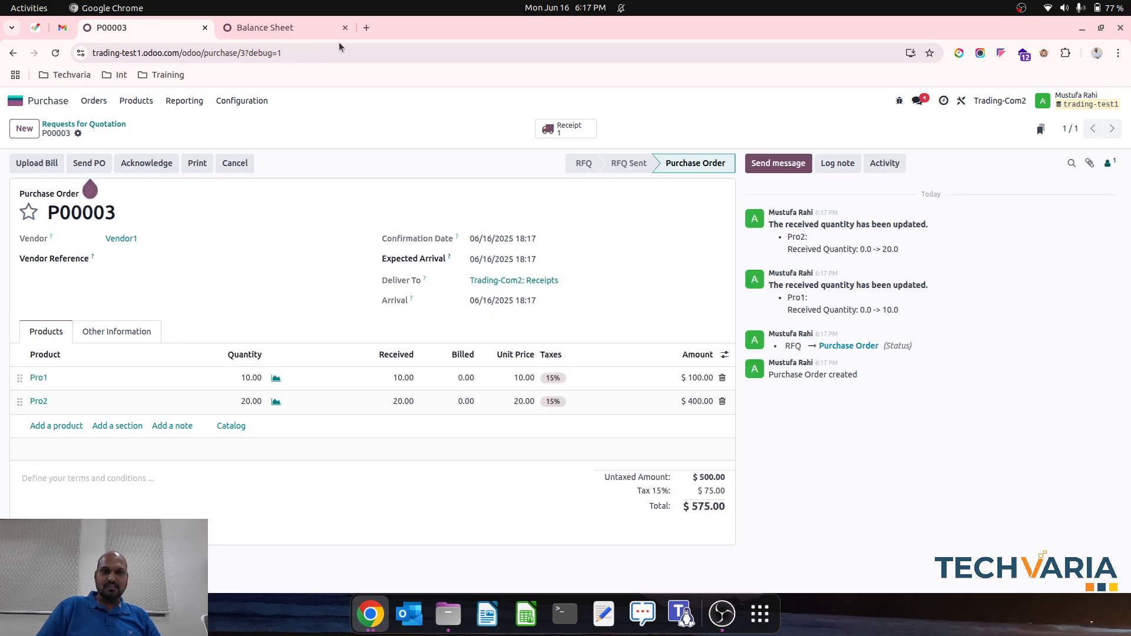
left_click(283, 28)
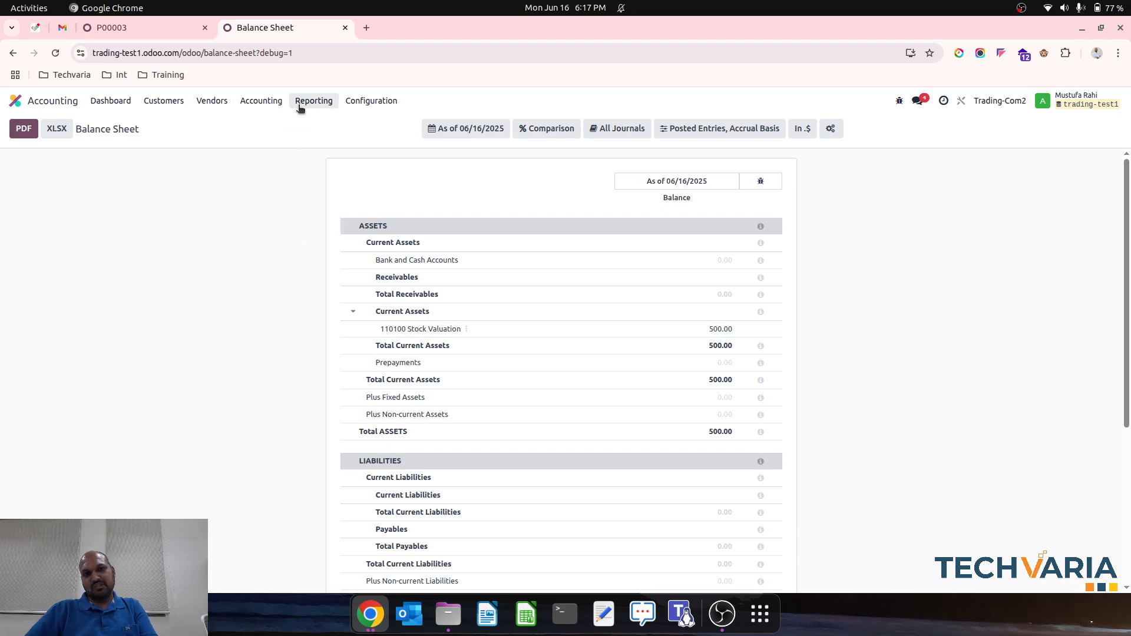
left_click(299, 106)
left_click(323, 153)
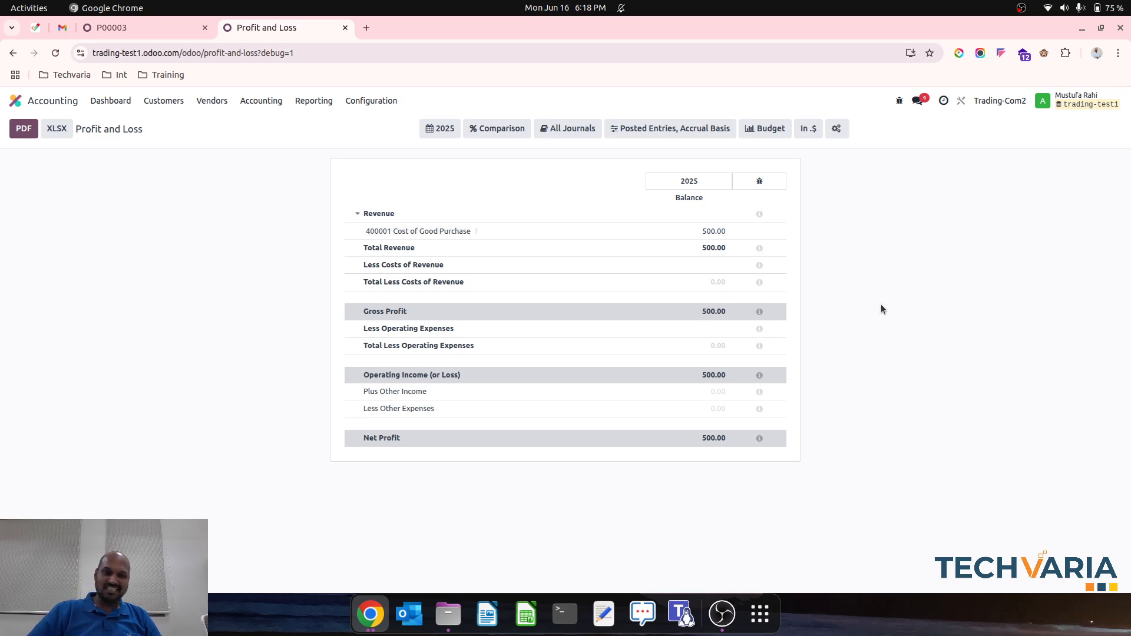
Create the purchase order's vendor bill by uploading Vistaprint-06-13-2025_02_26_PM.png.
left_click(144, 27)
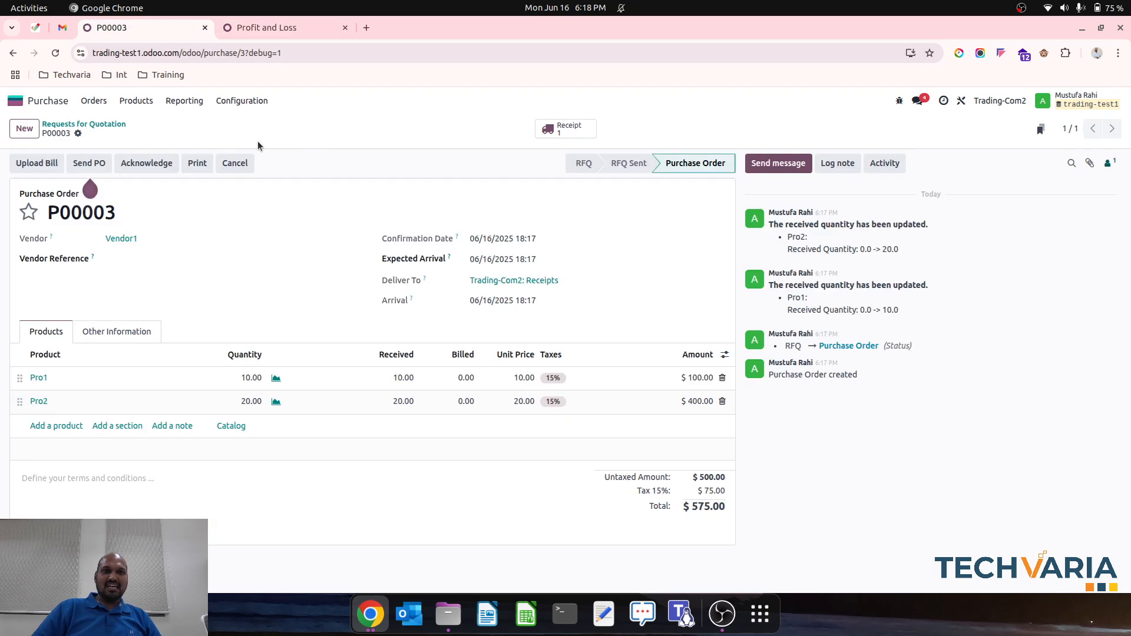
left_click(53, 162)
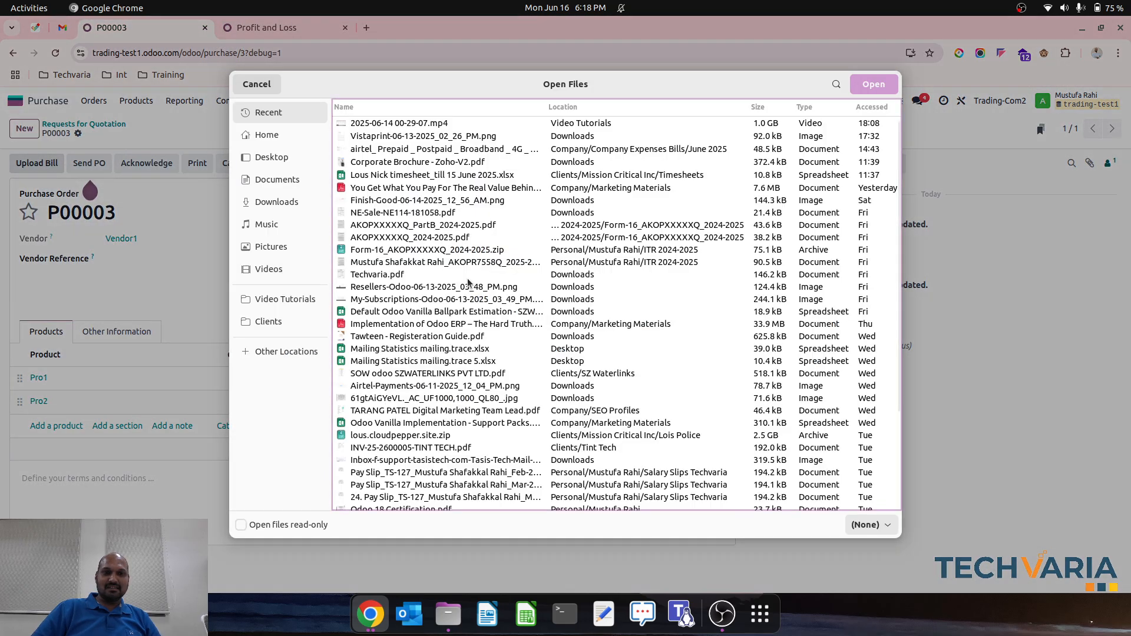
left_click(419, 288)
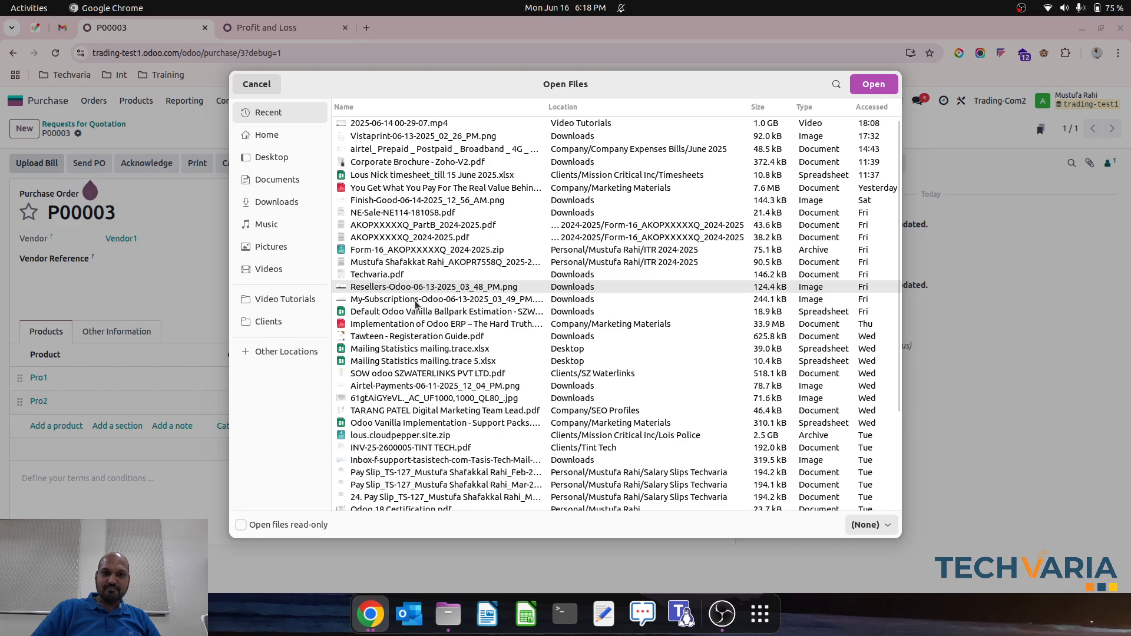
left_click(416, 300)
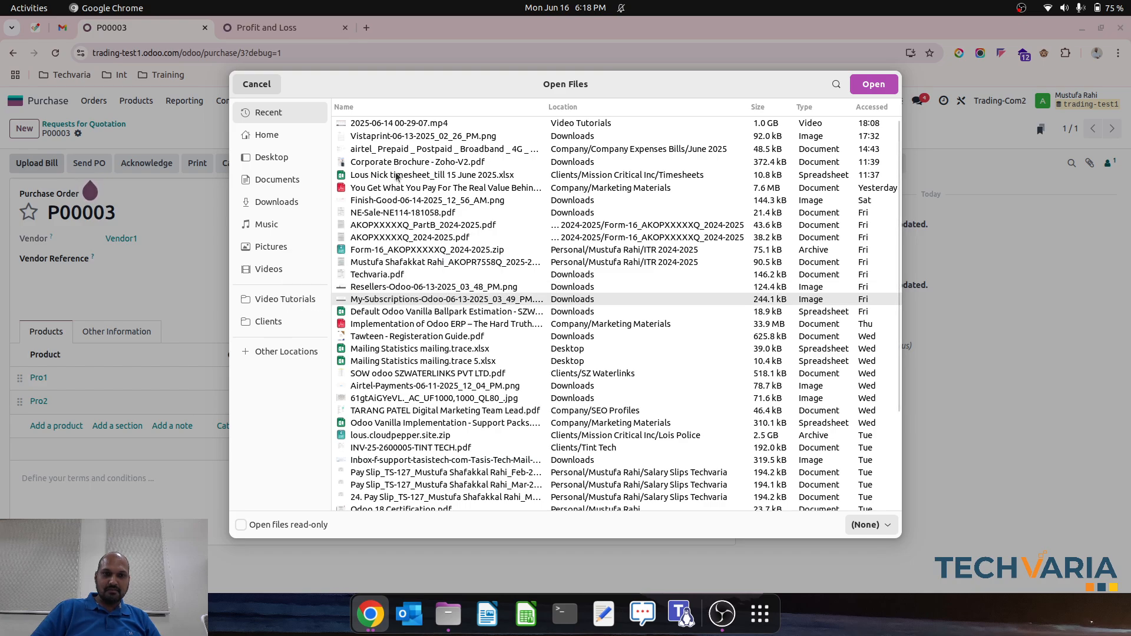
left_click(388, 139)
double_click(389, 137)
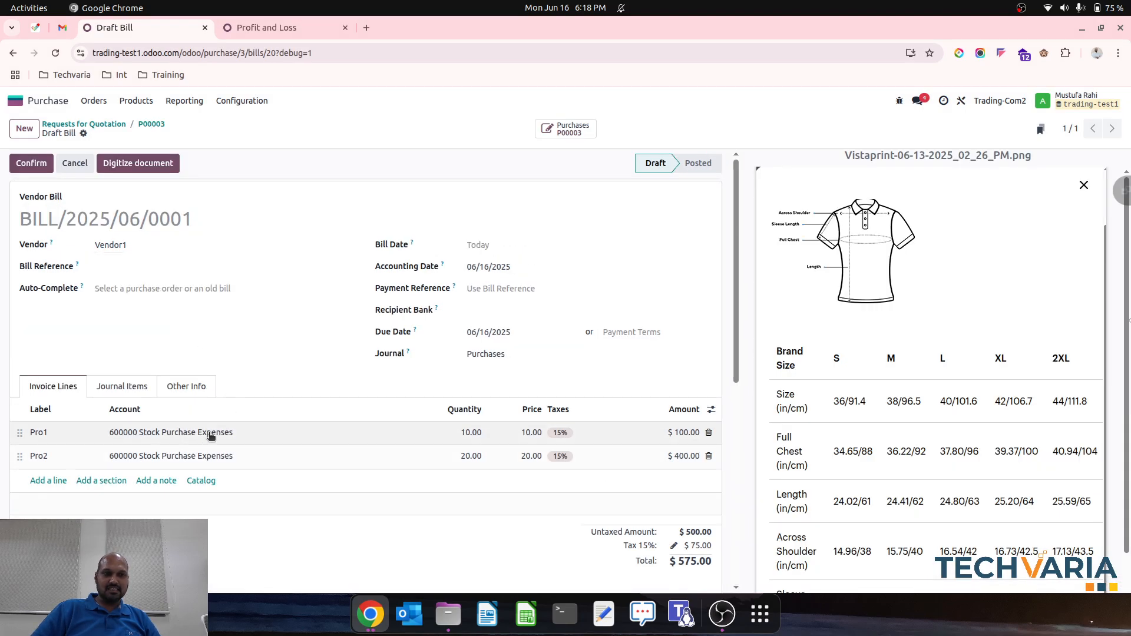
Confirm the vendor bill after reviewing its journal items, and reload the Profit and Loss report to check its effect.
left_click(139, 391)
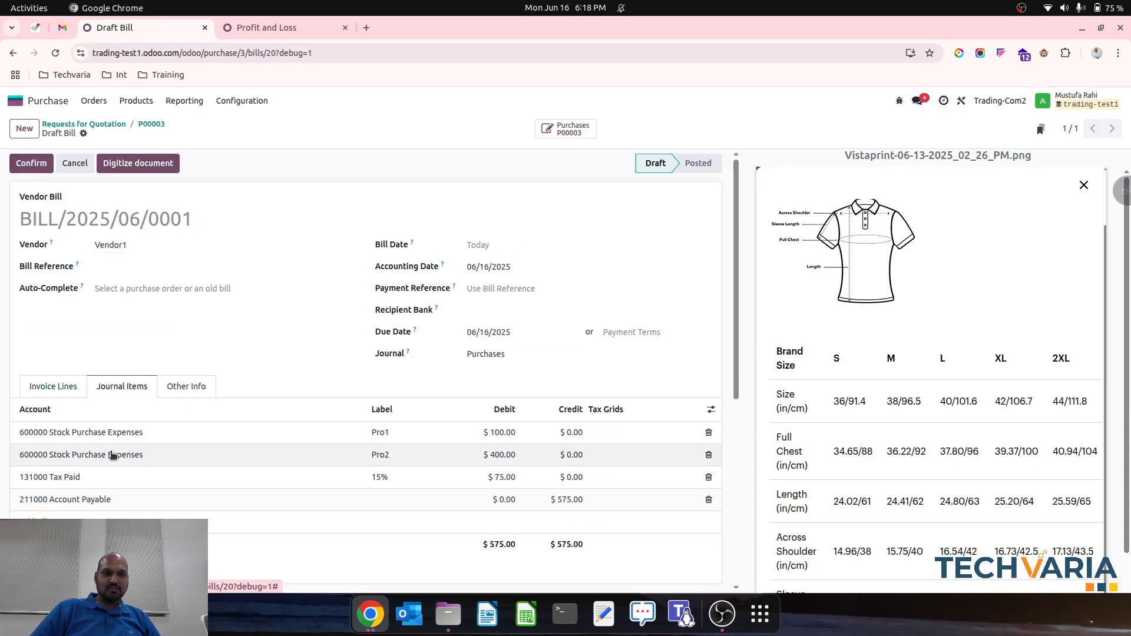
left_click(31, 162)
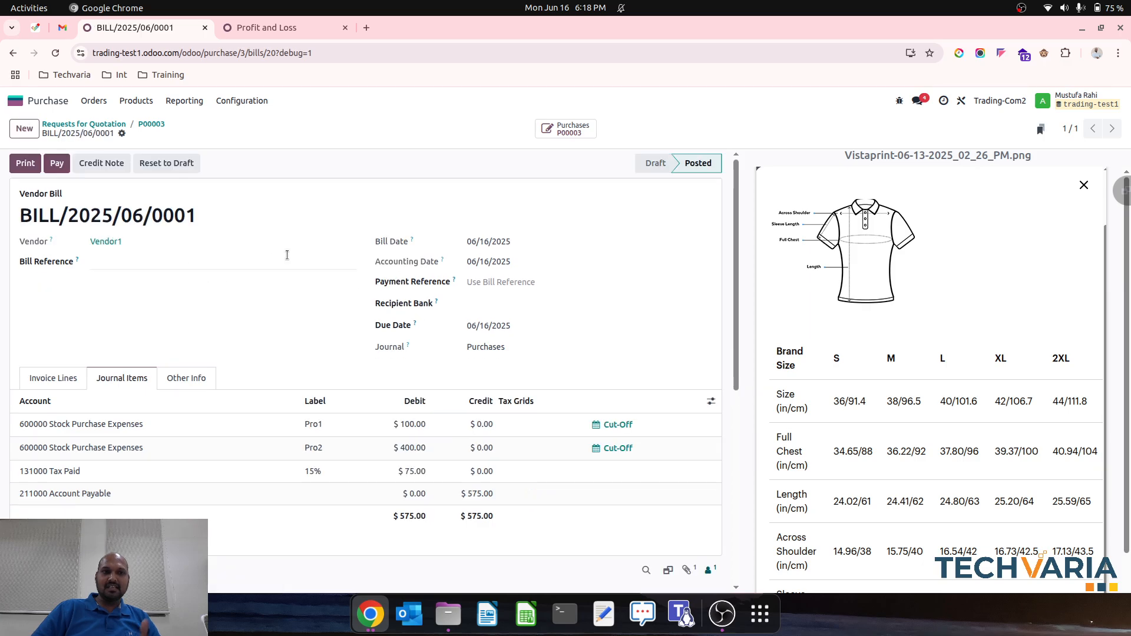
left_click(268, 28)
left_click(56, 53)
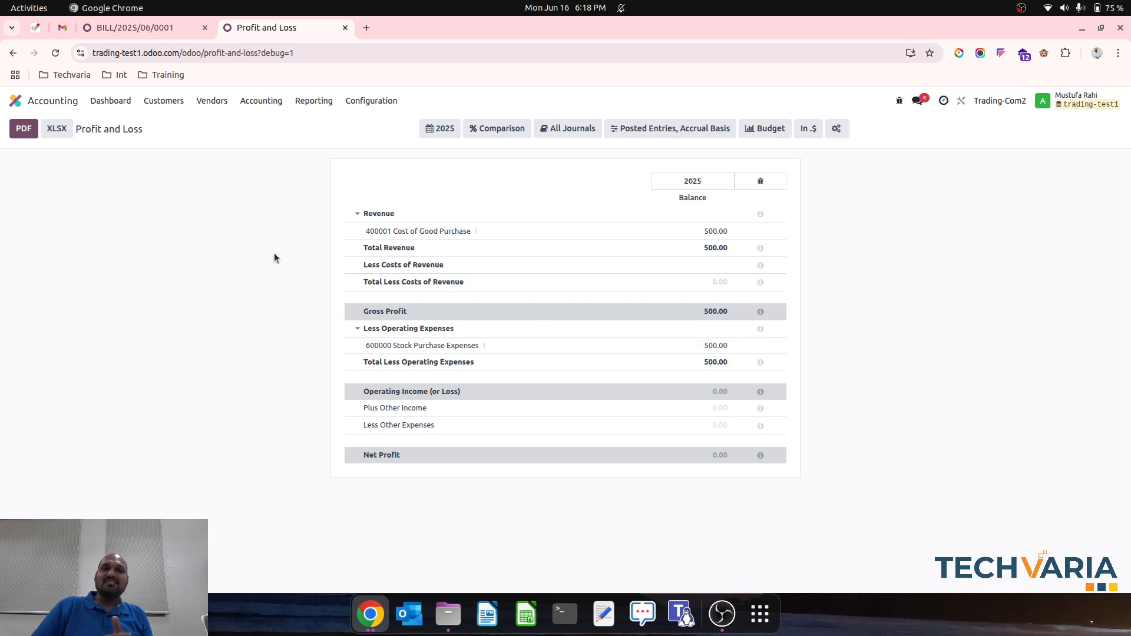
Create a new quotation in the Sales app and choose Customer1 as its customer.
left_click(152, 23)
left_click(15, 101)
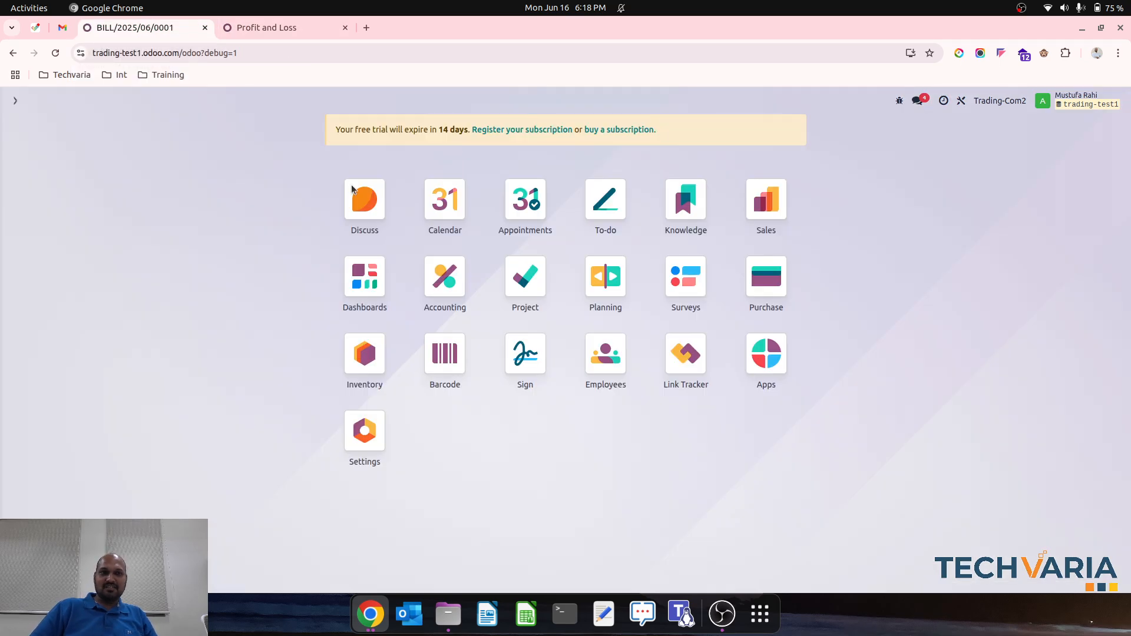
left_click(766, 200)
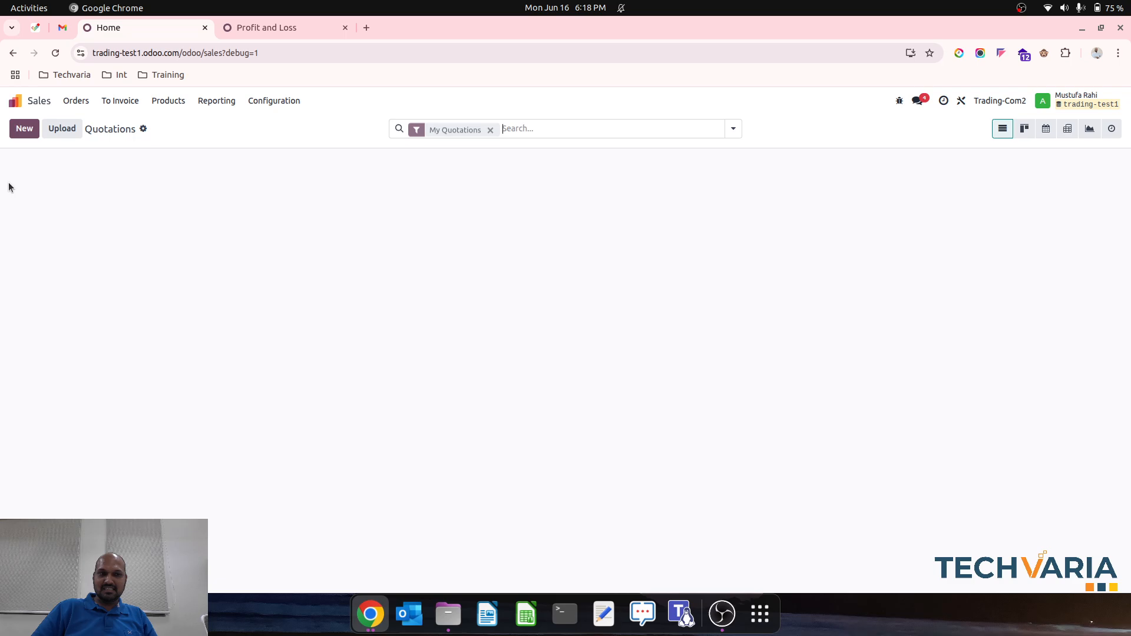
left_click(24, 128)
left_click(165, 227)
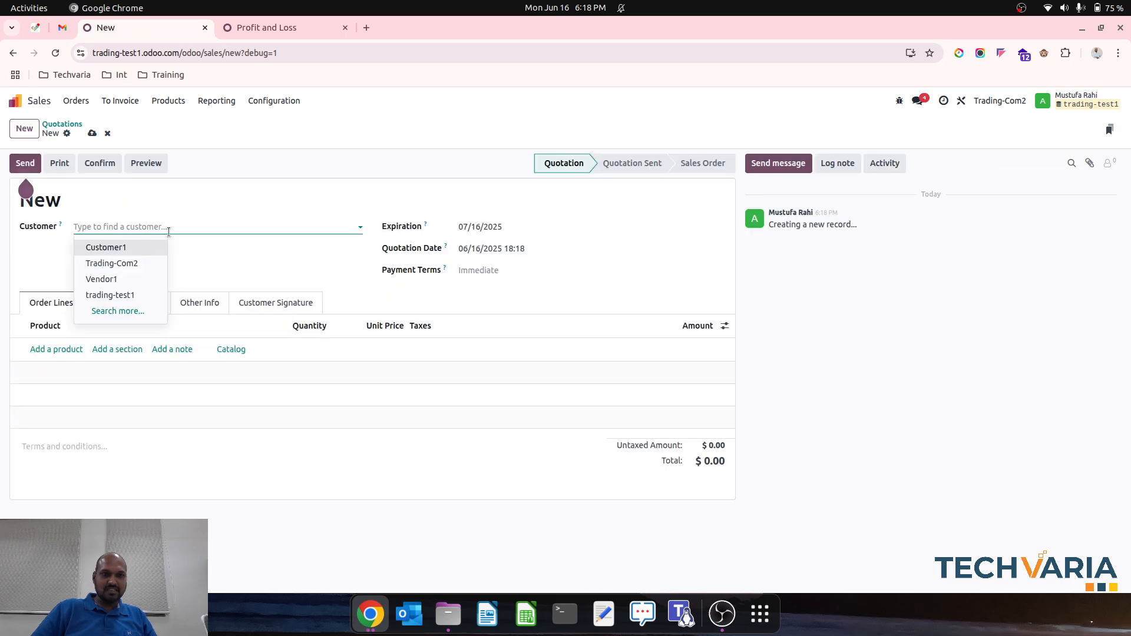
left_click(139, 248)
Add a Pro1 order line with quantity 5 and unit price 50, save the quotation and confirm it as a sales order.
left_click(68, 348)
type("pro")
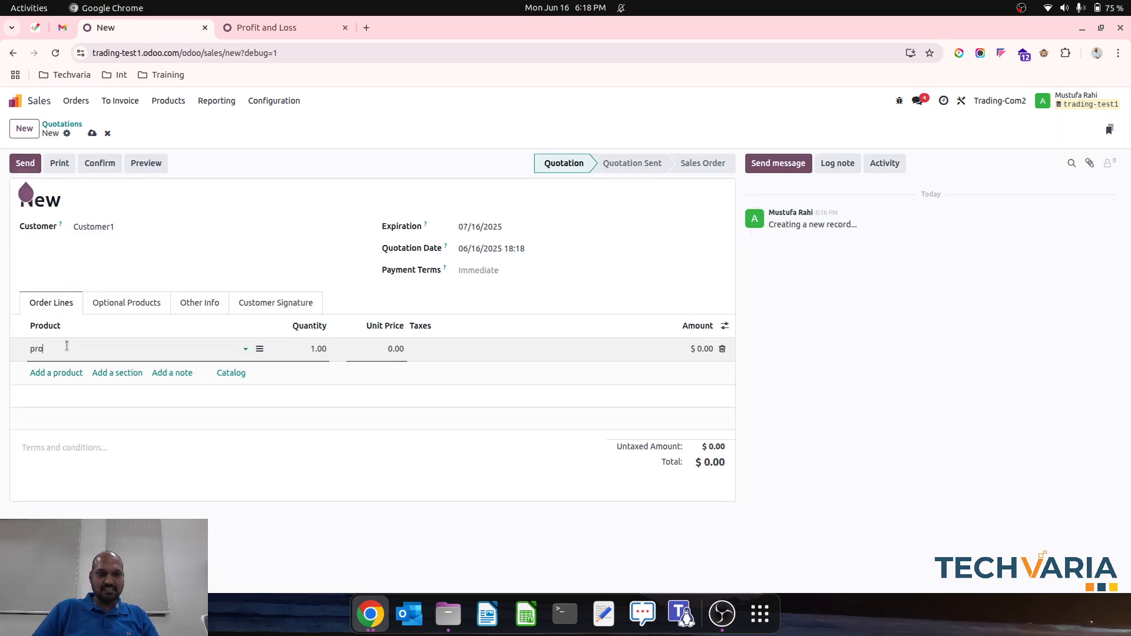
left_click(75, 369)
left_click(303, 350)
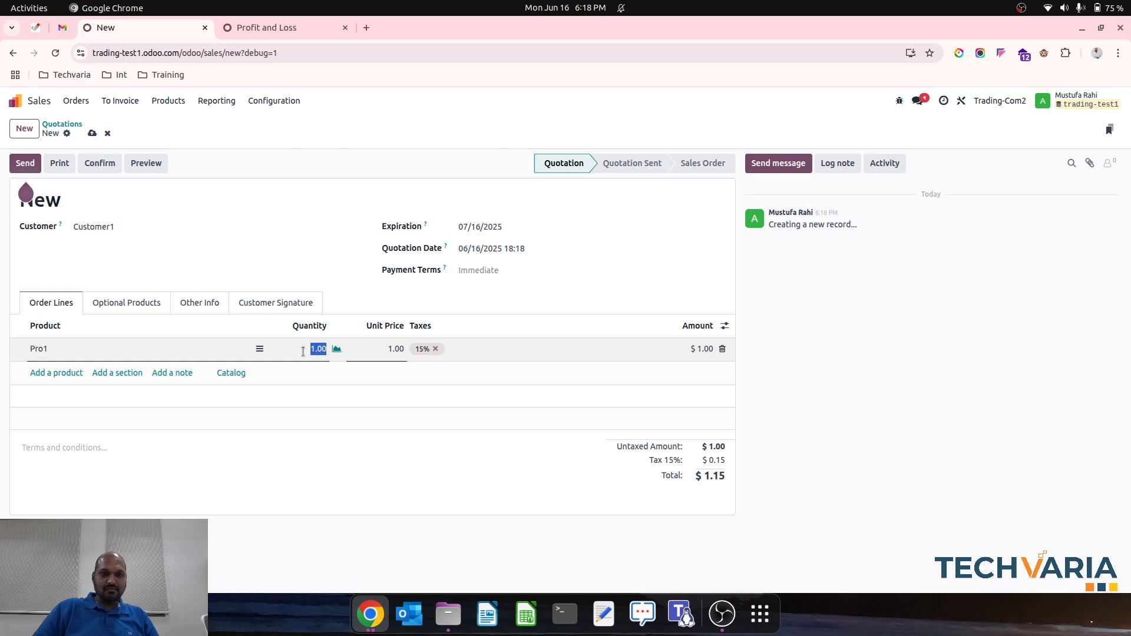
type("5")
key("Tab")
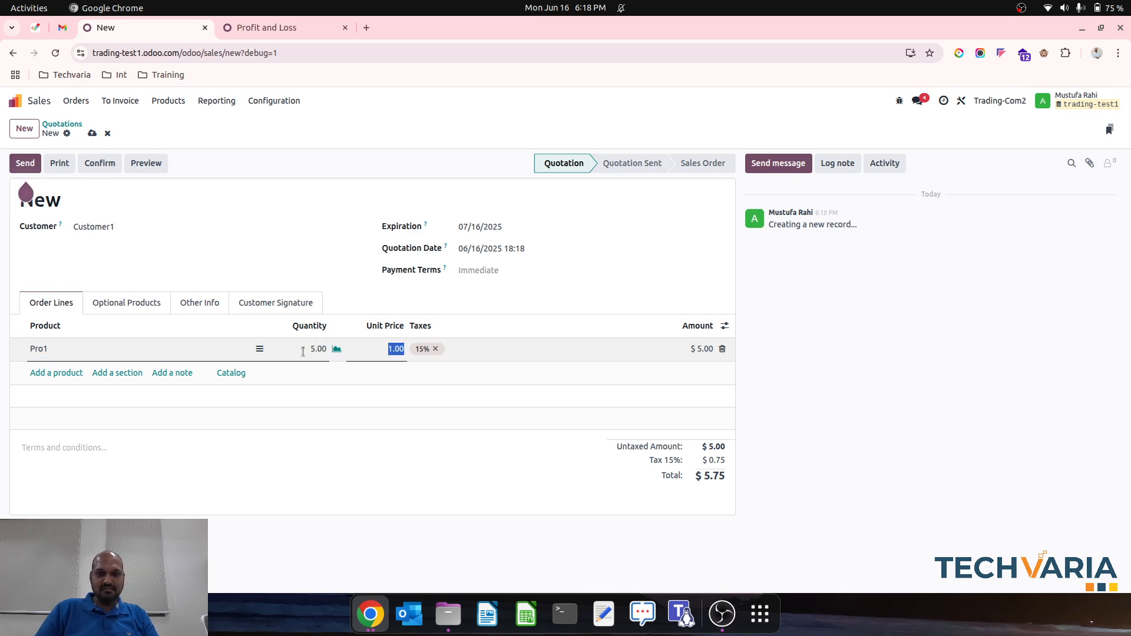
type("50")
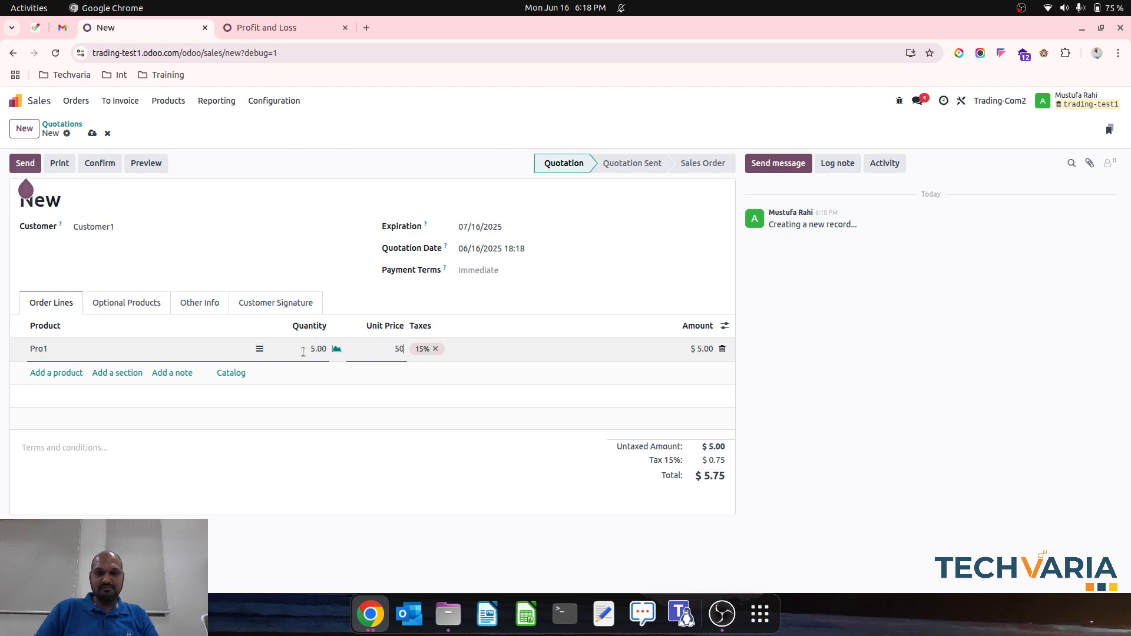
left_click(92, 134)
left_click(100, 164)
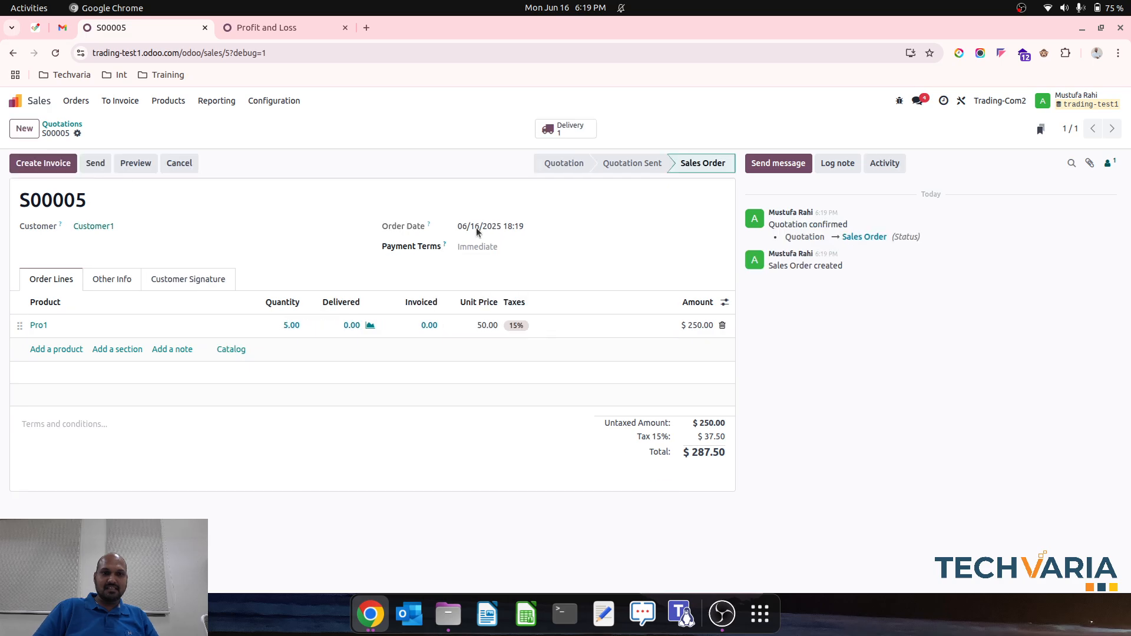
Validate the sales order's delivery and check its effect in the reloaded Profit and Loss report before returning to the order.
left_click(579, 129)
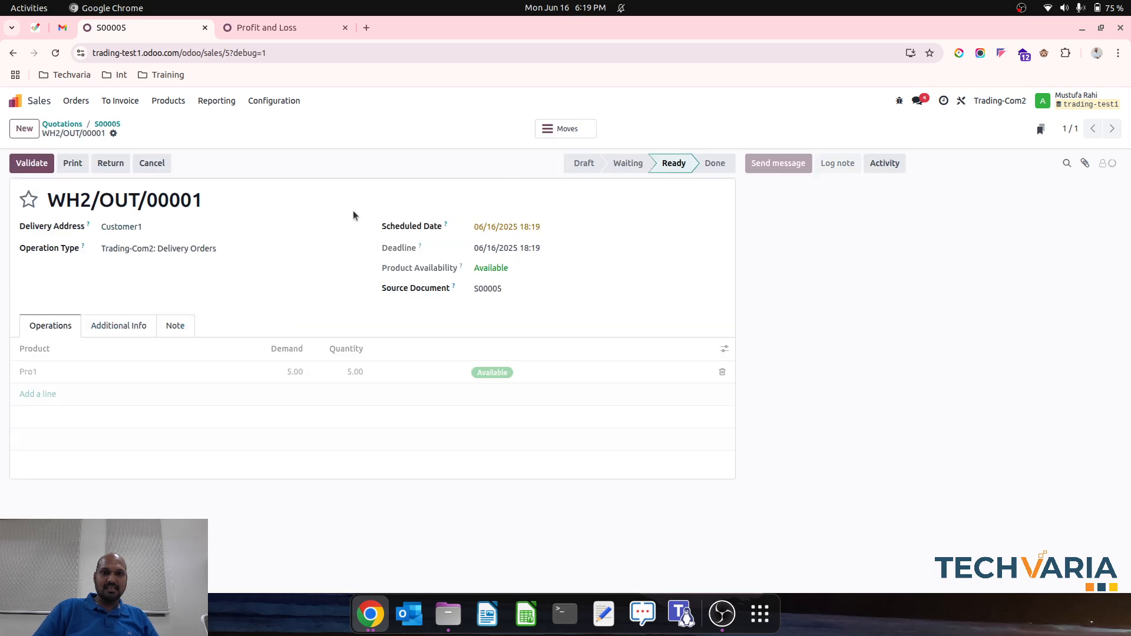
left_click(31, 163)
left_click(268, 27)
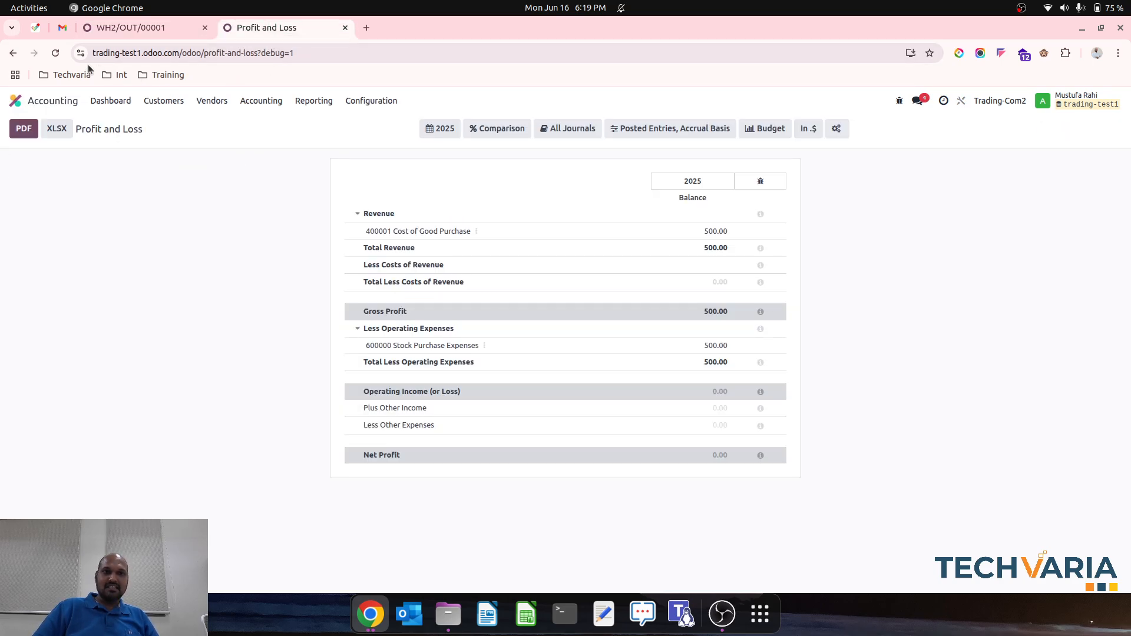
left_click(57, 53)
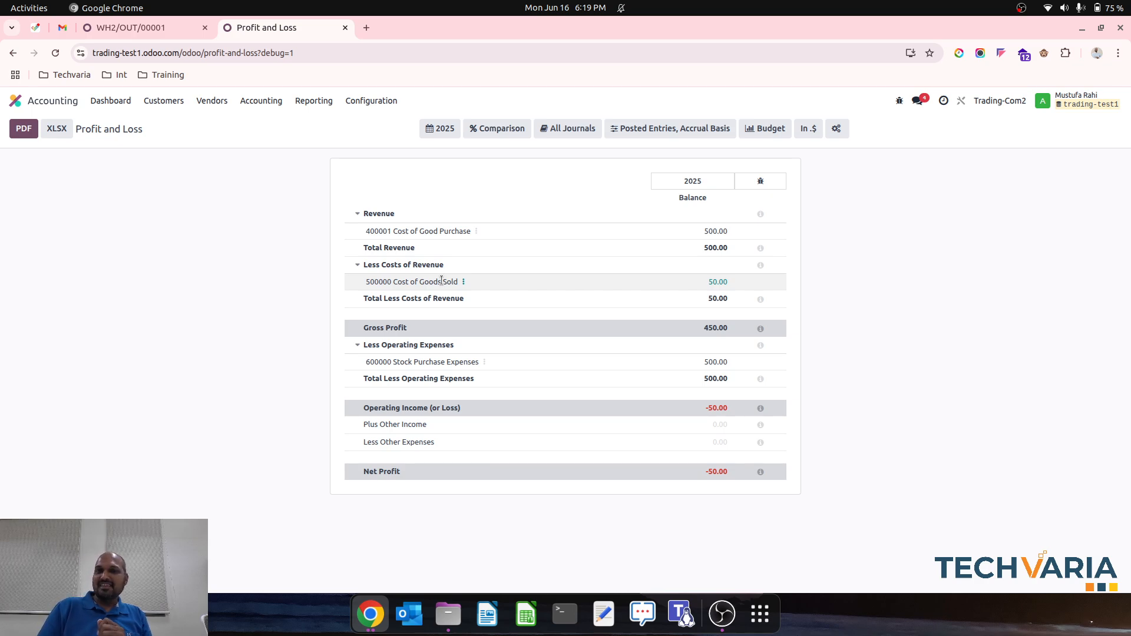
left_click(164, 30)
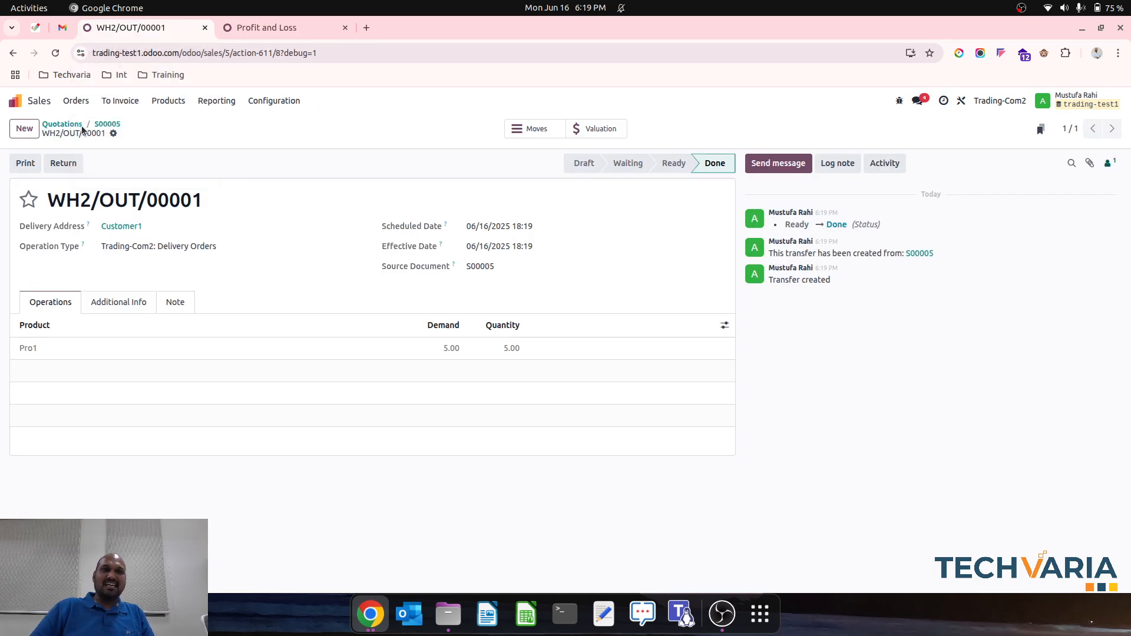
left_click(105, 126)
Examine the Balance Sheet and the General Ledger entries of account 110100 Stock Valuation, and reopen the Profit and Loss report.
left_click(268, 28)
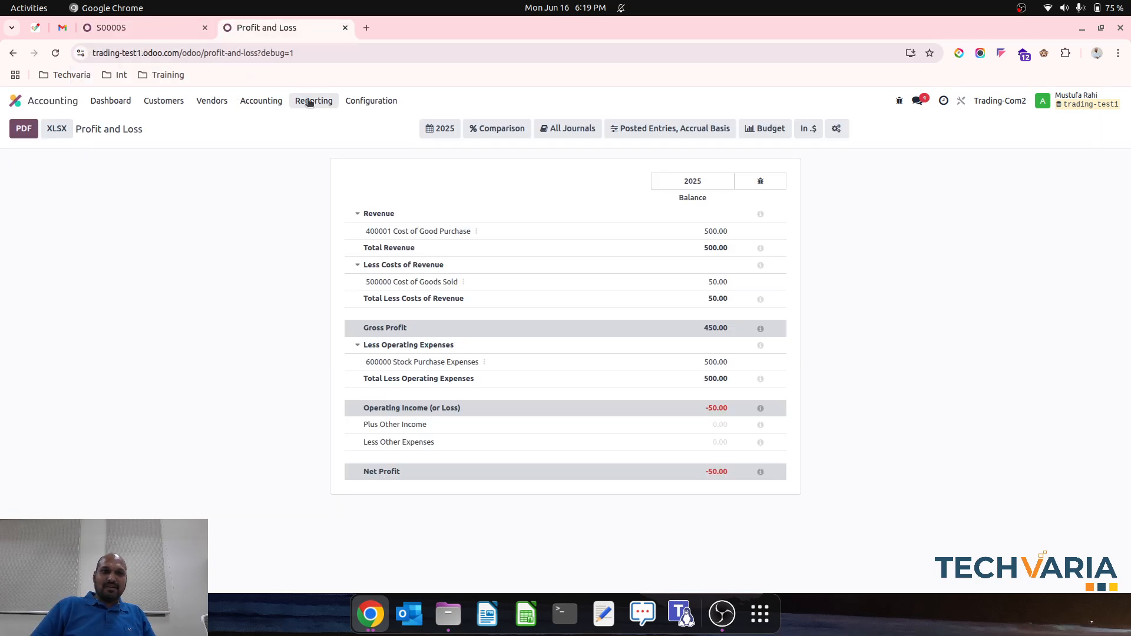
left_click(314, 100)
left_click(323, 141)
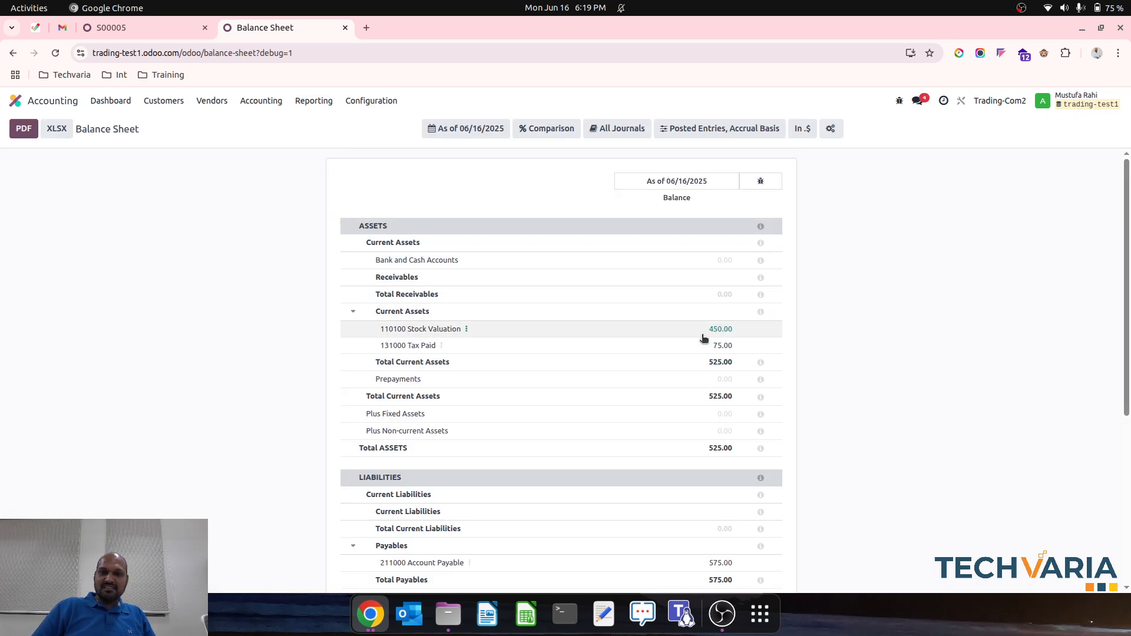
scroll(585, 392, "down", 1)
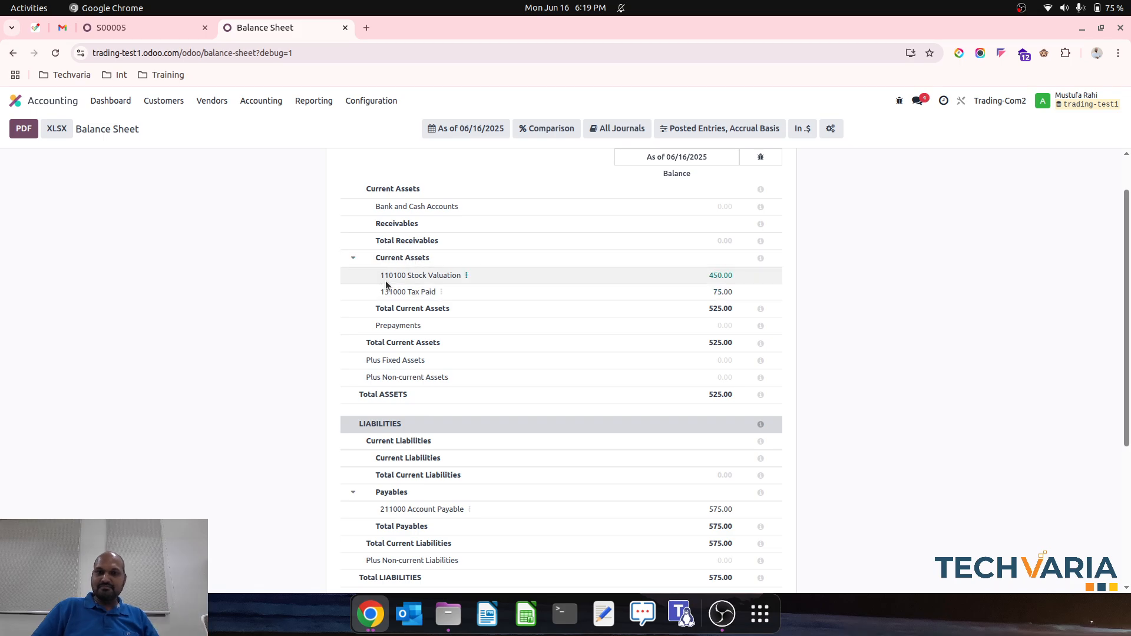
scroll(386, 282, "up", 1)
left_click(465, 329)
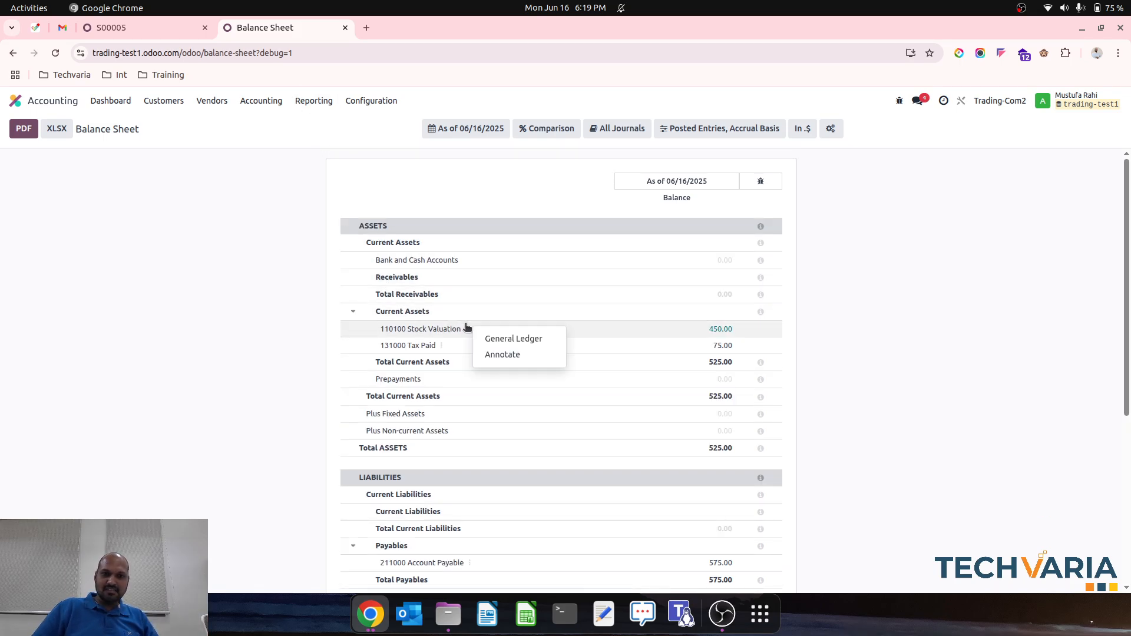
left_click(487, 337)
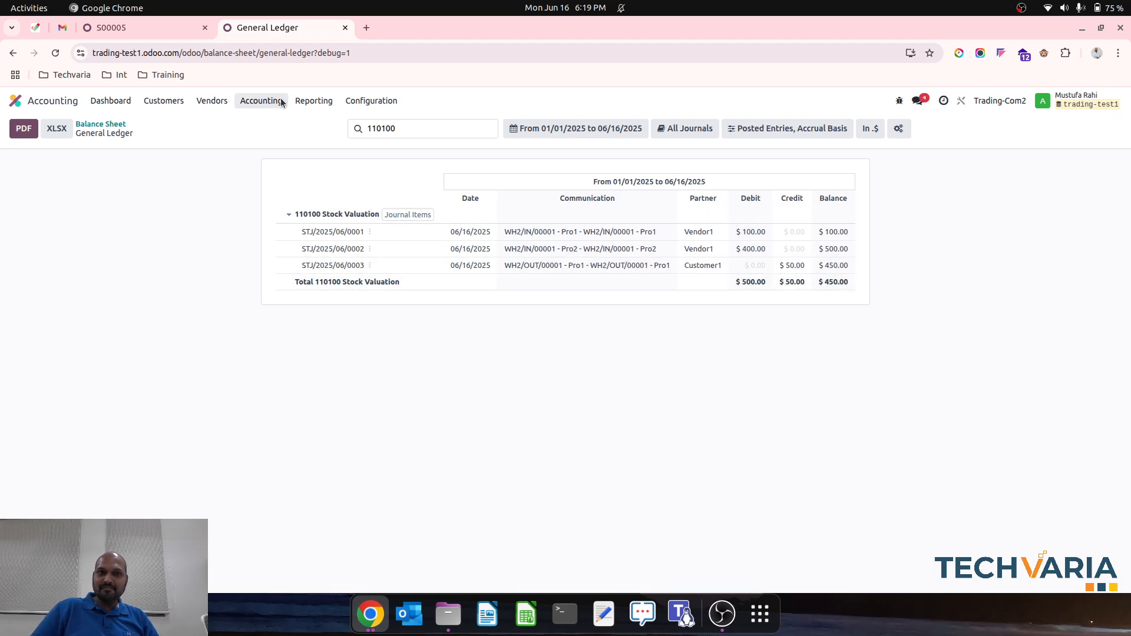
left_click(312, 101)
left_click(335, 156)
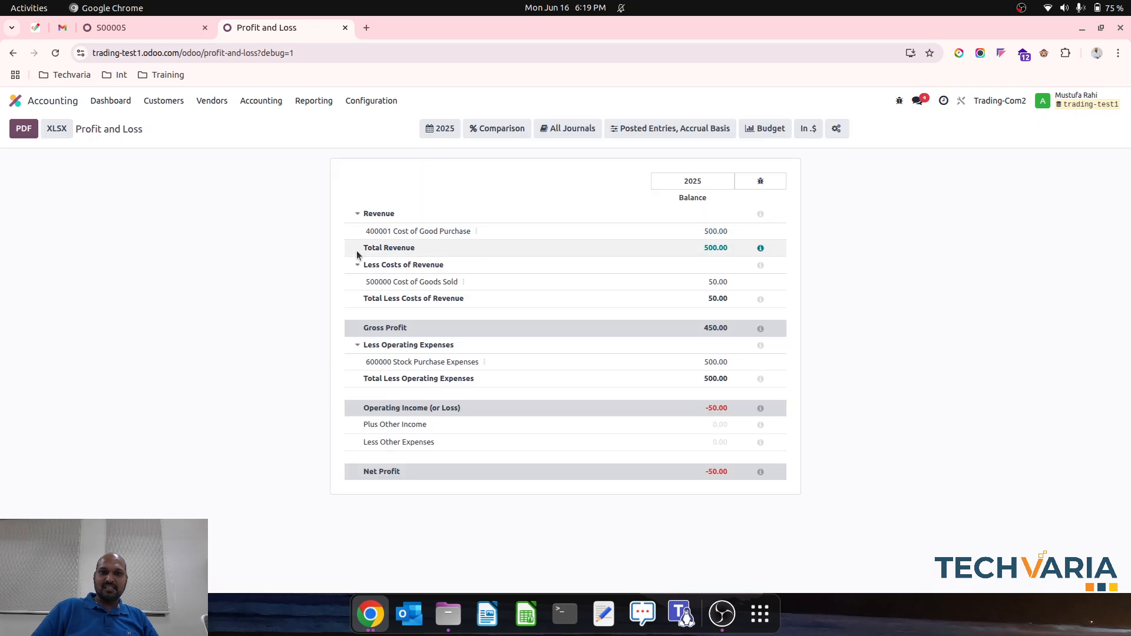
Create the customer invoice from the sales order, review its journal items and confirm it.
left_click(147, 32)
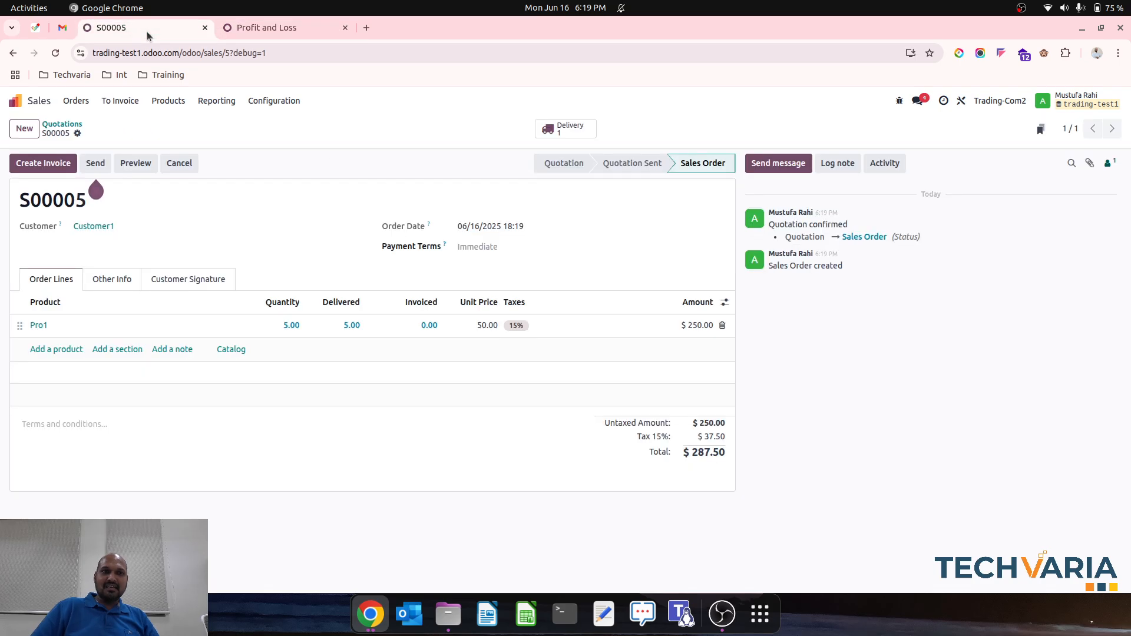
left_click(52, 163)
left_click(319, 394)
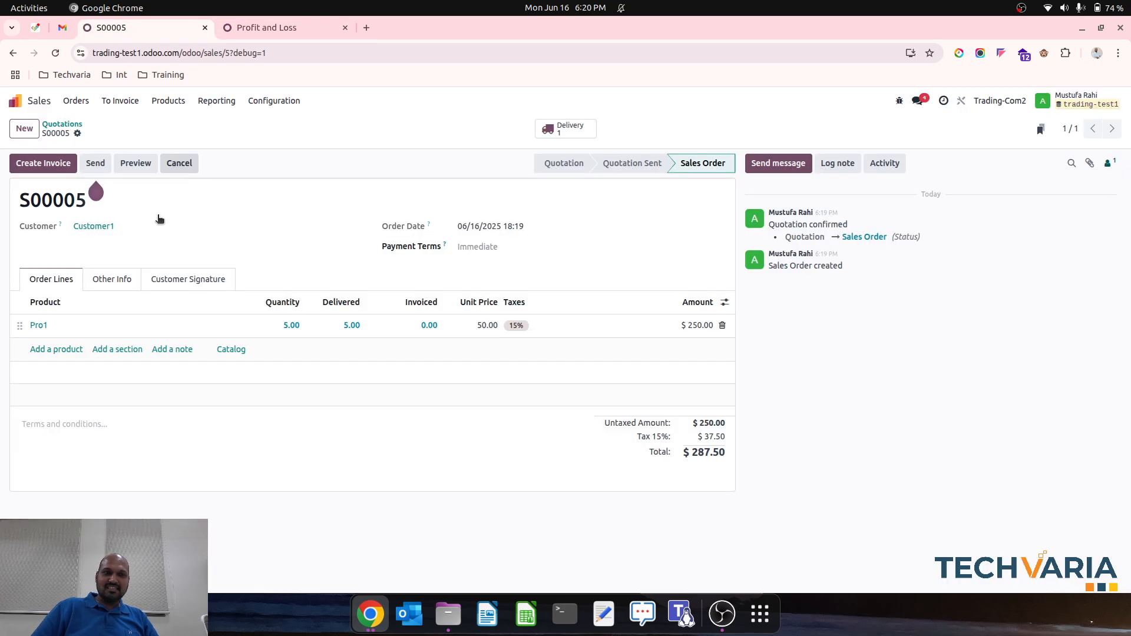
left_click(124, 343)
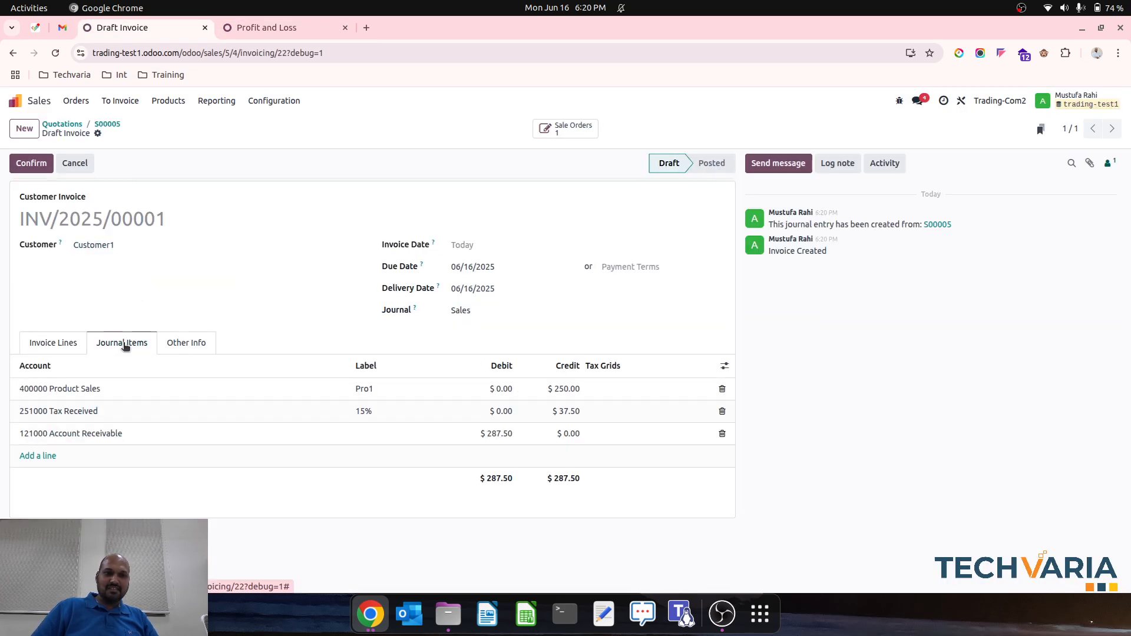
left_click(31, 163)
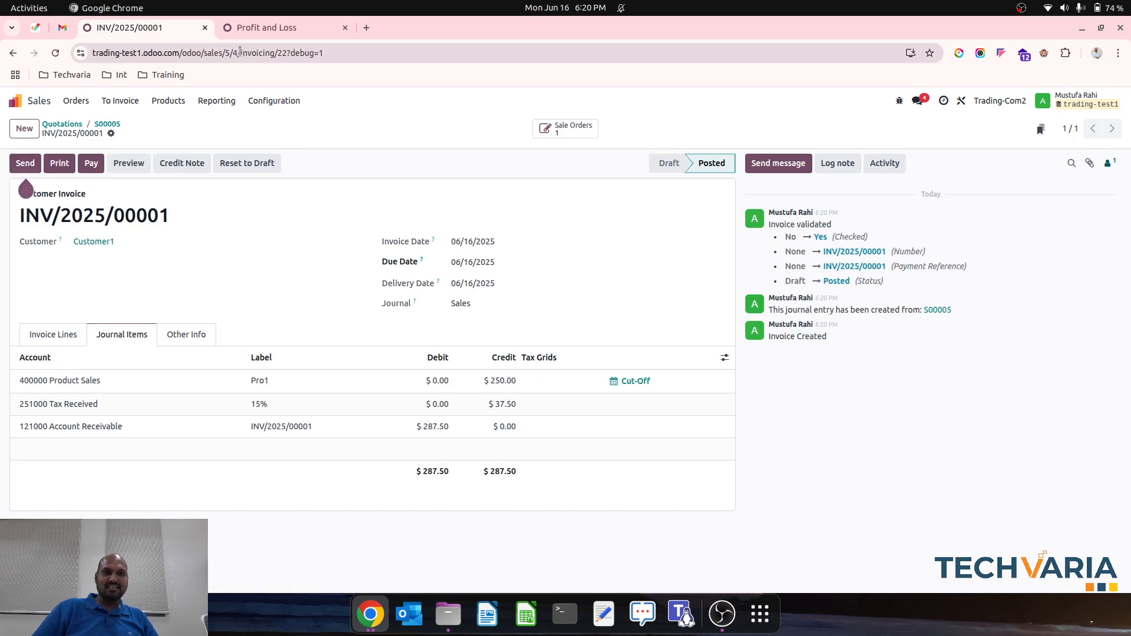
Reload the Profit and Loss report and examine its revenue, cost and net profit lines after the customer invoice.
left_click(261, 30)
left_click(55, 53)
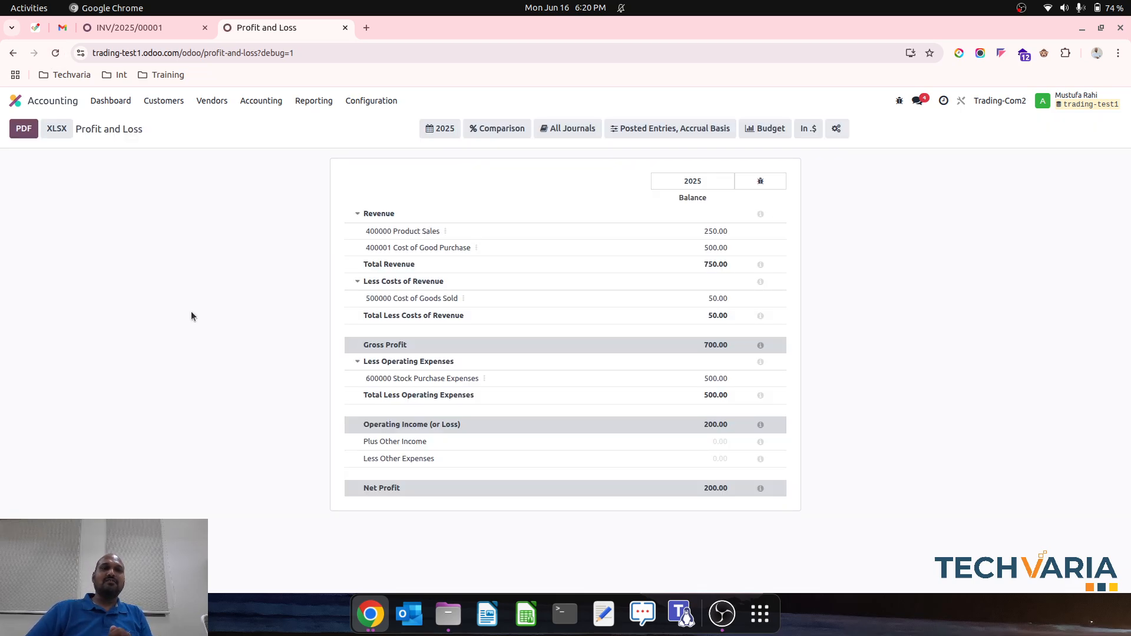
left_click(555, 221)
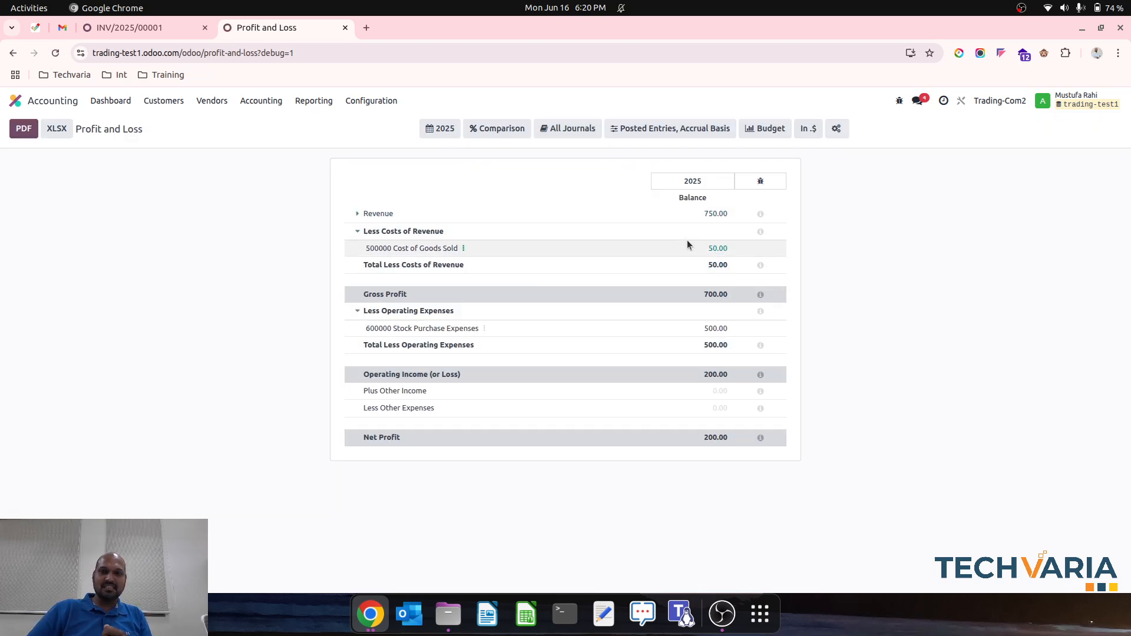
left_click(389, 215)
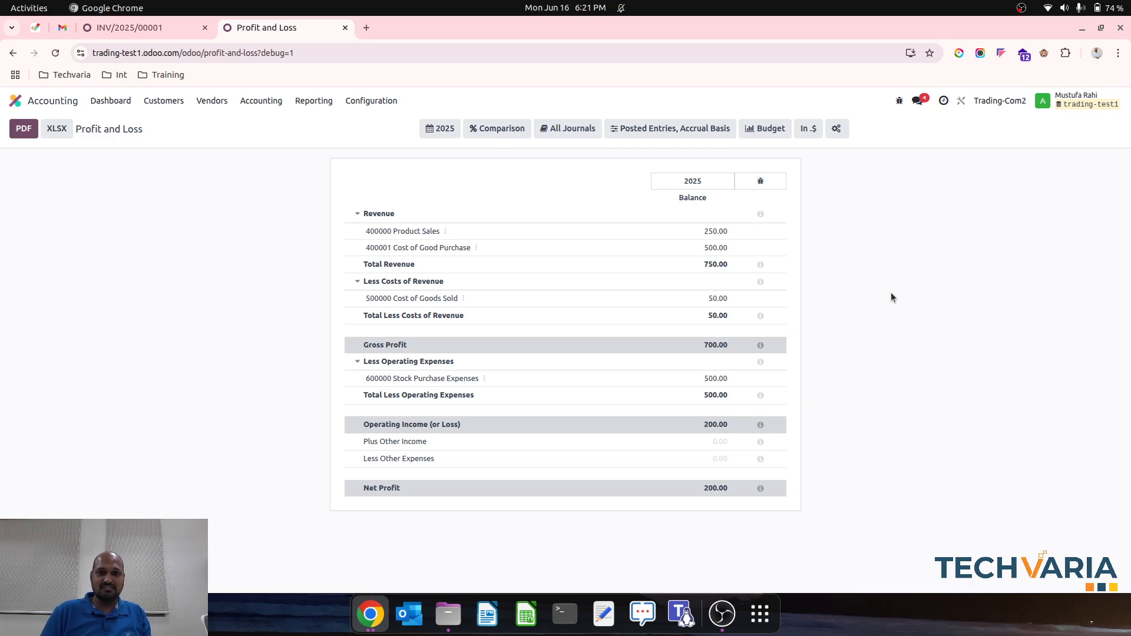
Group the Chart of Accounts by Account Type and examine the Income, Expenses and Cost of Revenue accounts.
left_click(372, 101)
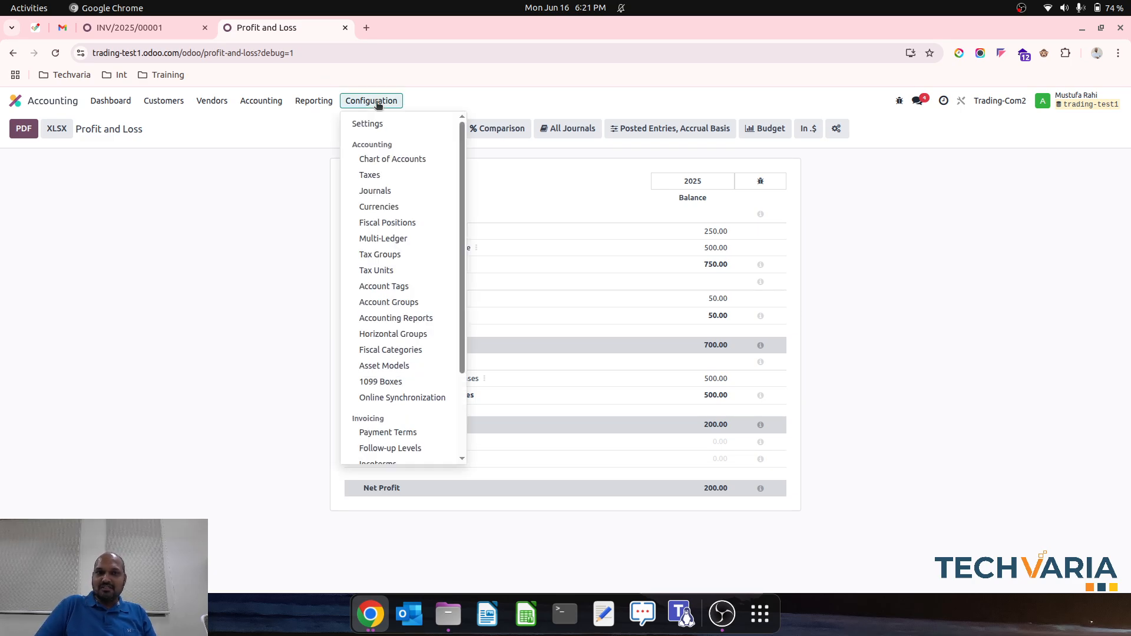
scroll(392, 303, "down", 2)
scroll(395, 222, "up", 3)
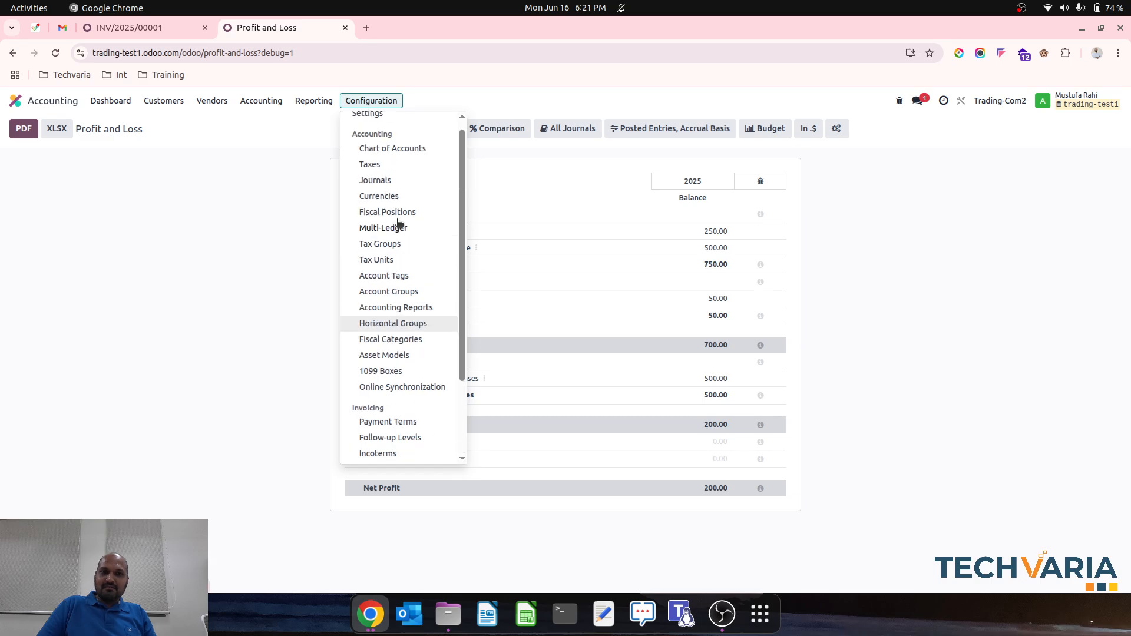
left_click(402, 151)
left_click(734, 128)
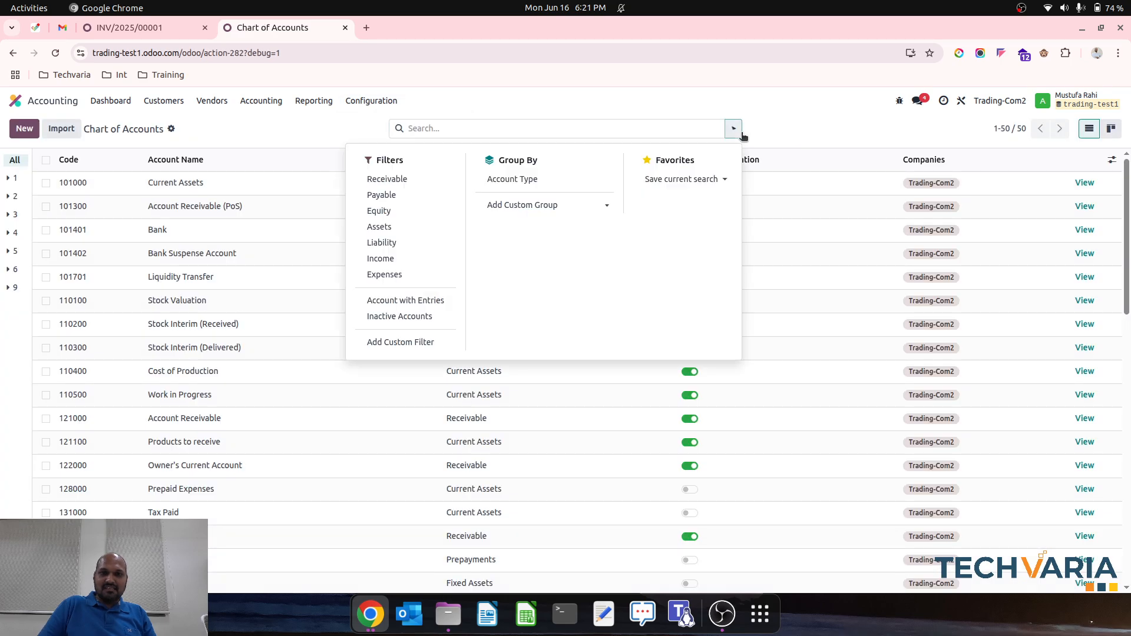
left_click(519, 180)
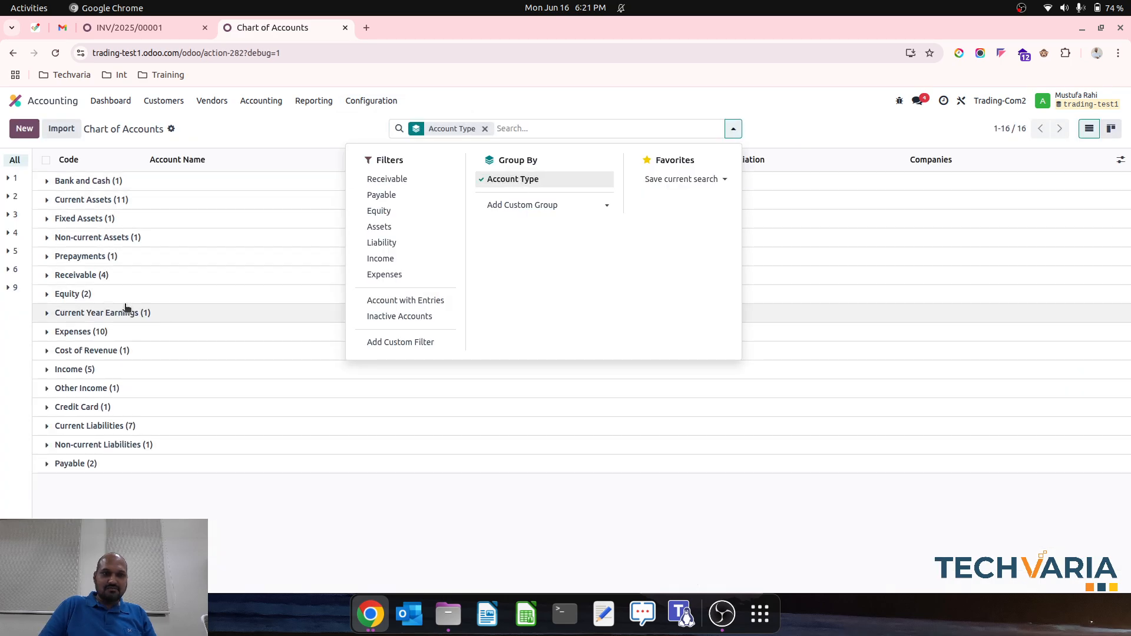
left_click(106, 369)
left_click(106, 369)
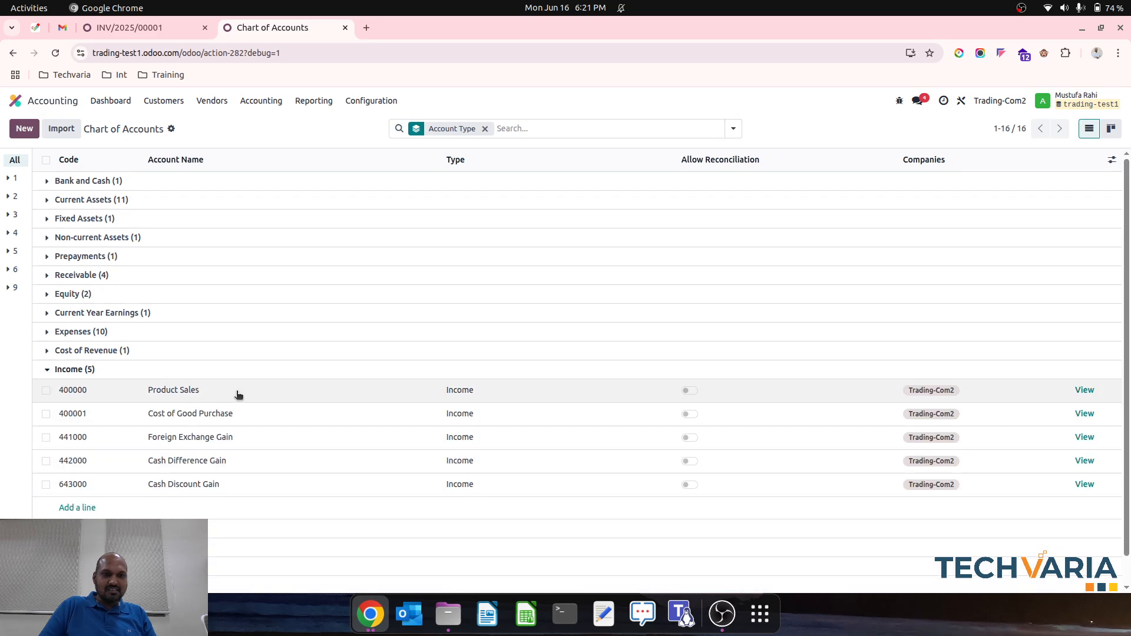
left_click(139, 331)
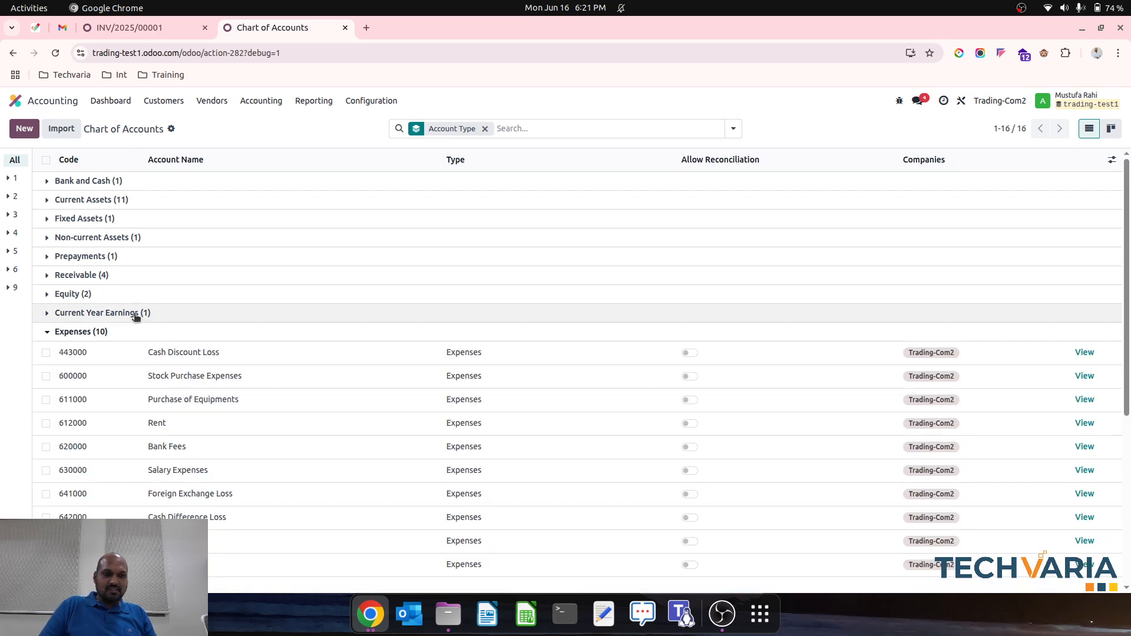
scroll(112, 288, "down", 5)
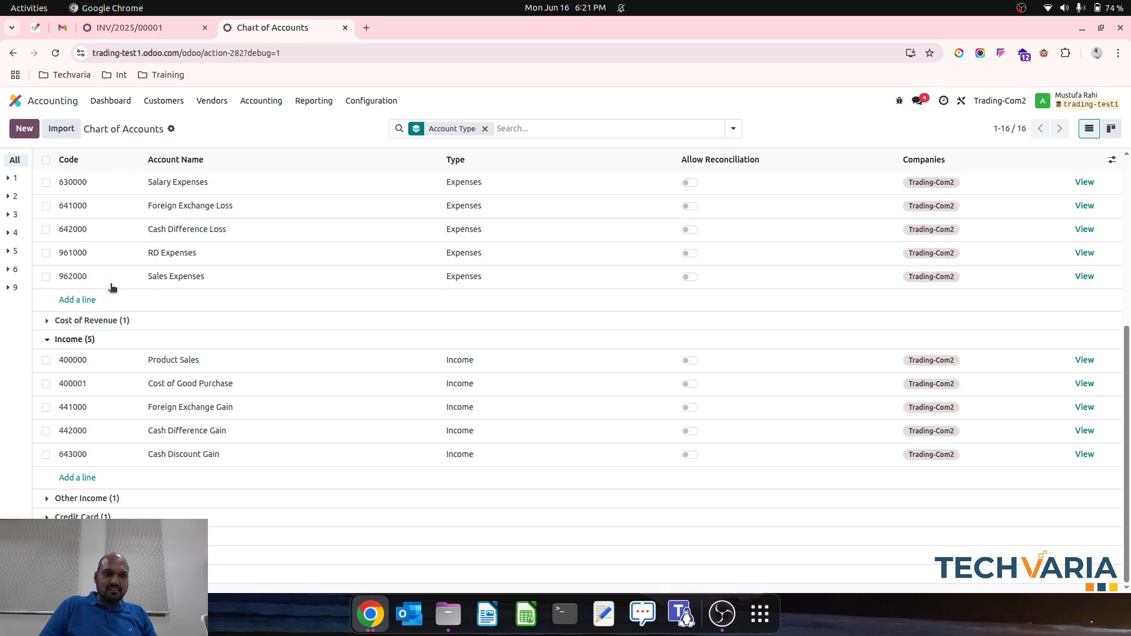
left_click(115, 321)
Examine the Stock Input and Stock Output accounts of the Goods product category, and reopen the Profit and Loss report.
left_click(368, 101)
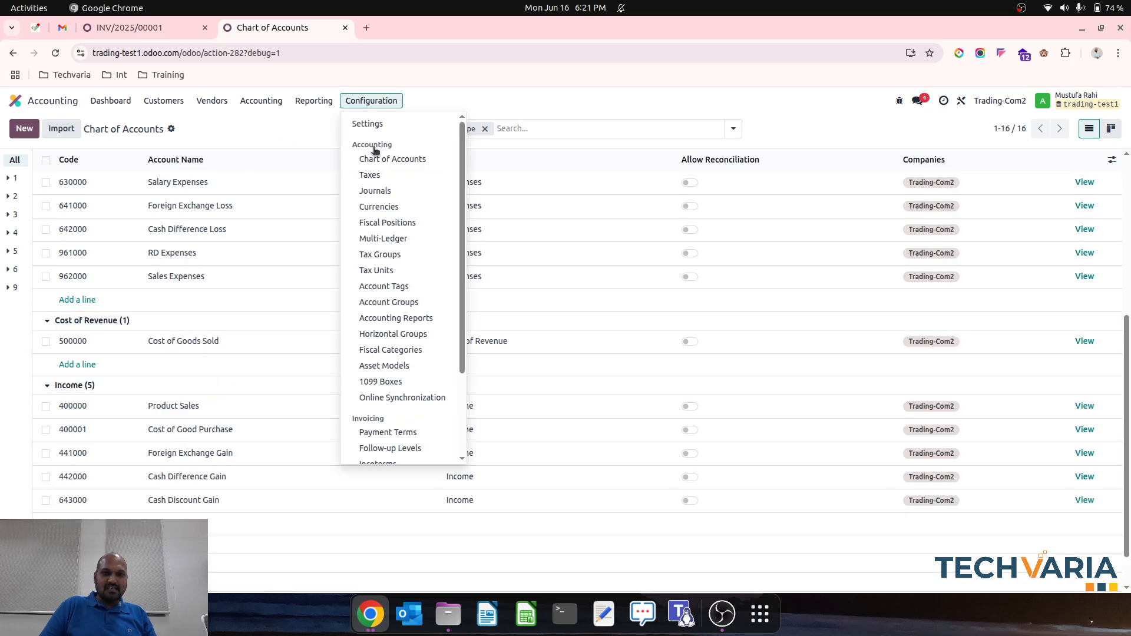
scroll(416, 320, "down", 3)
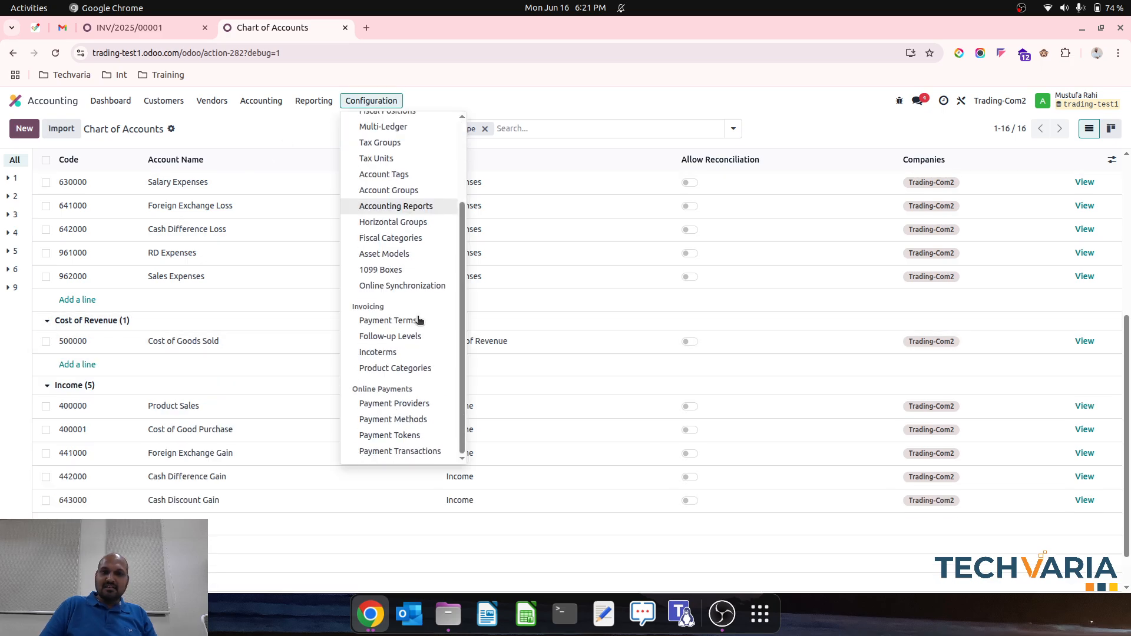
left_click(416, 369)
left_click(221, 213)
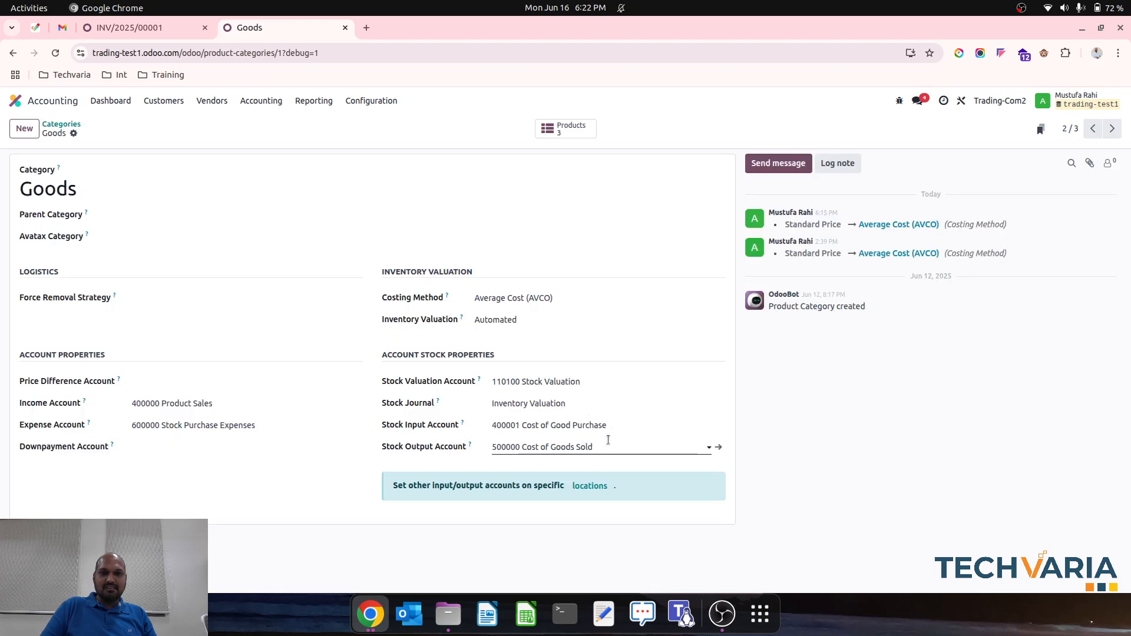
left_click(563, 418)
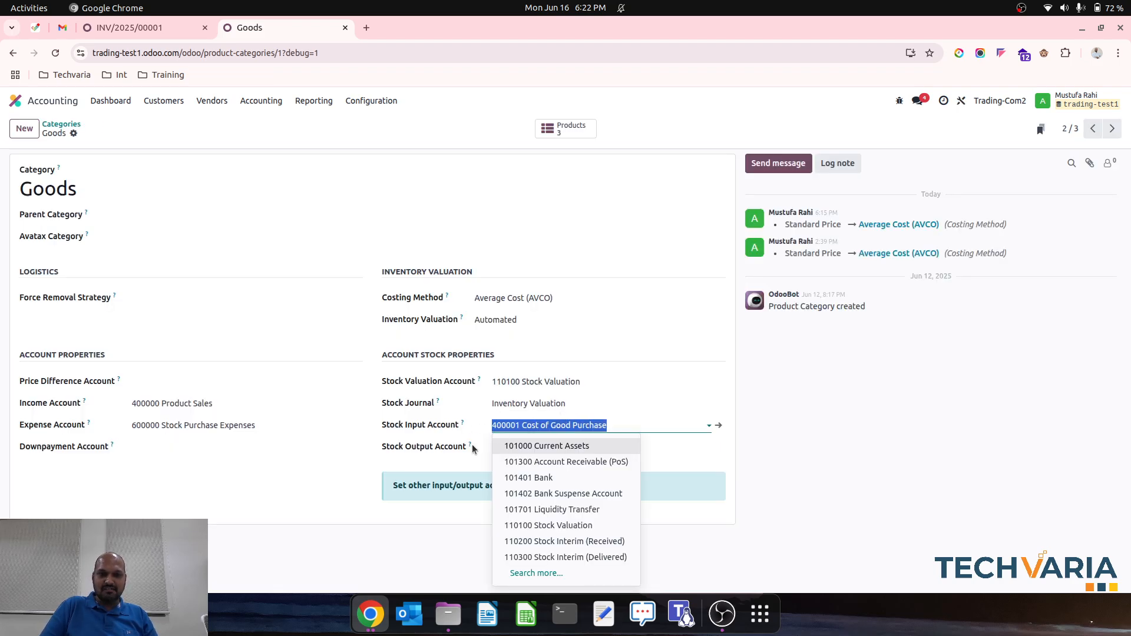
left_click(451, 450)
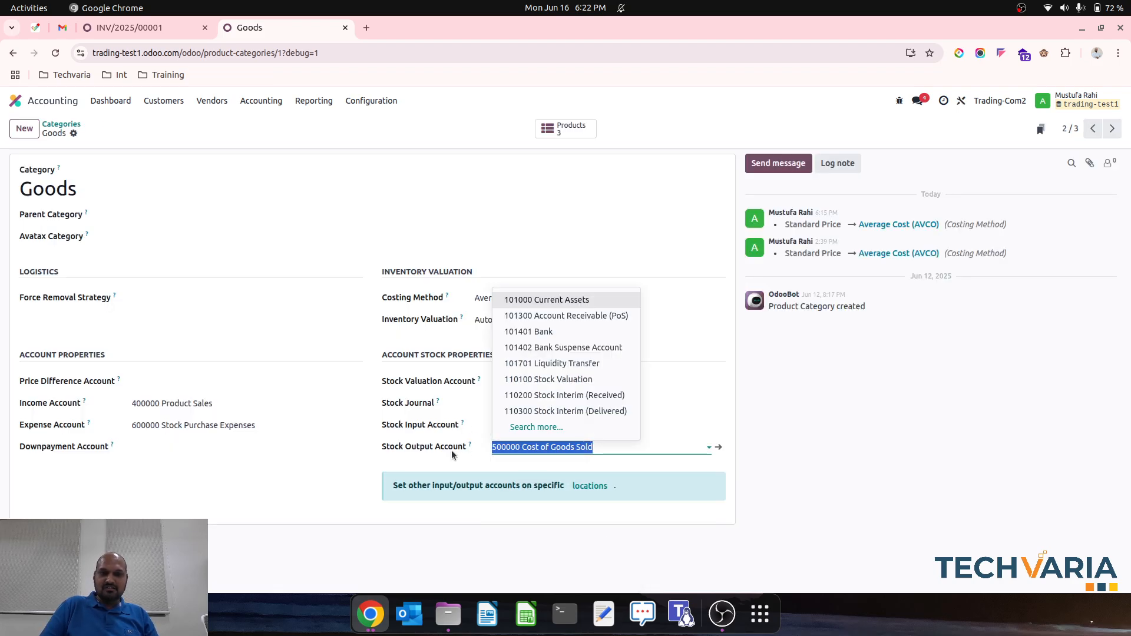
left_click(617, 447)
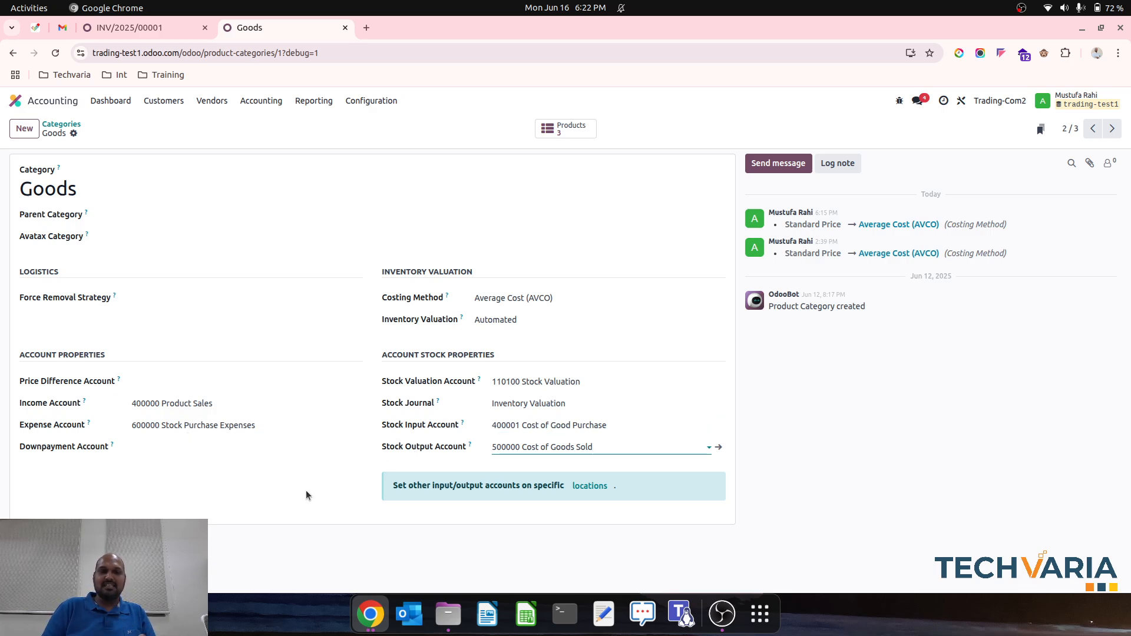
left_click(312, 102)
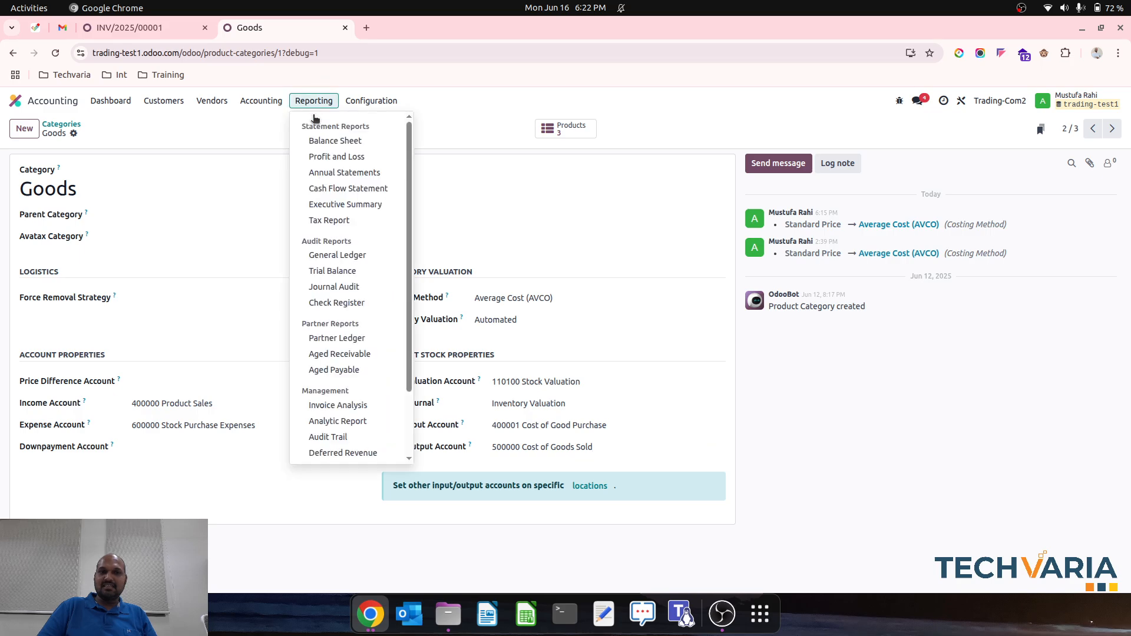
left_click(330, 156)
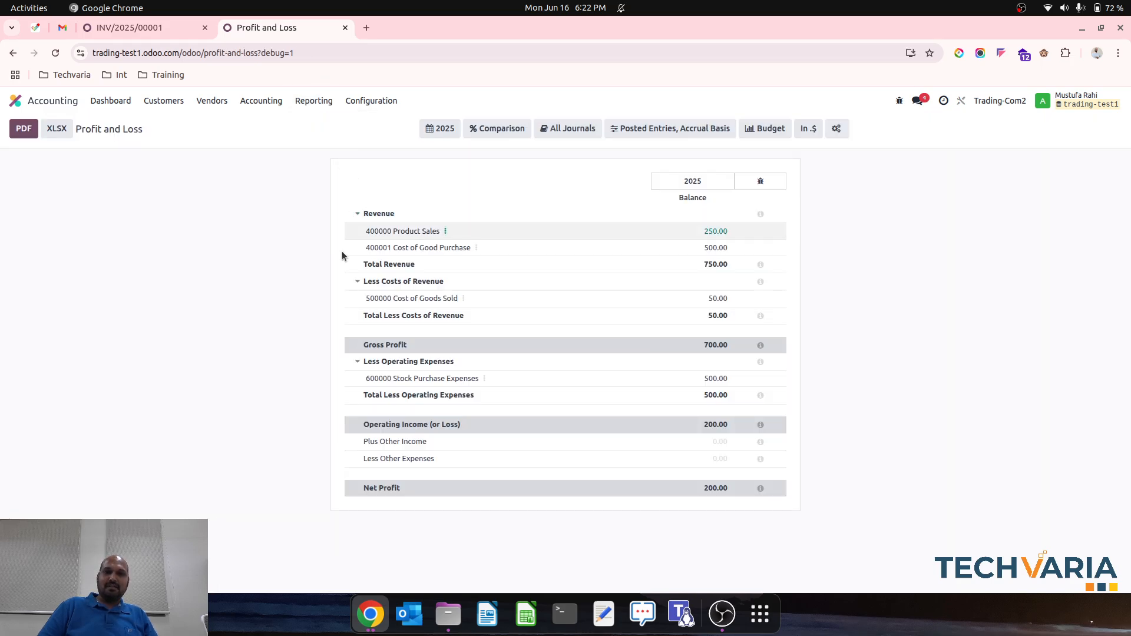